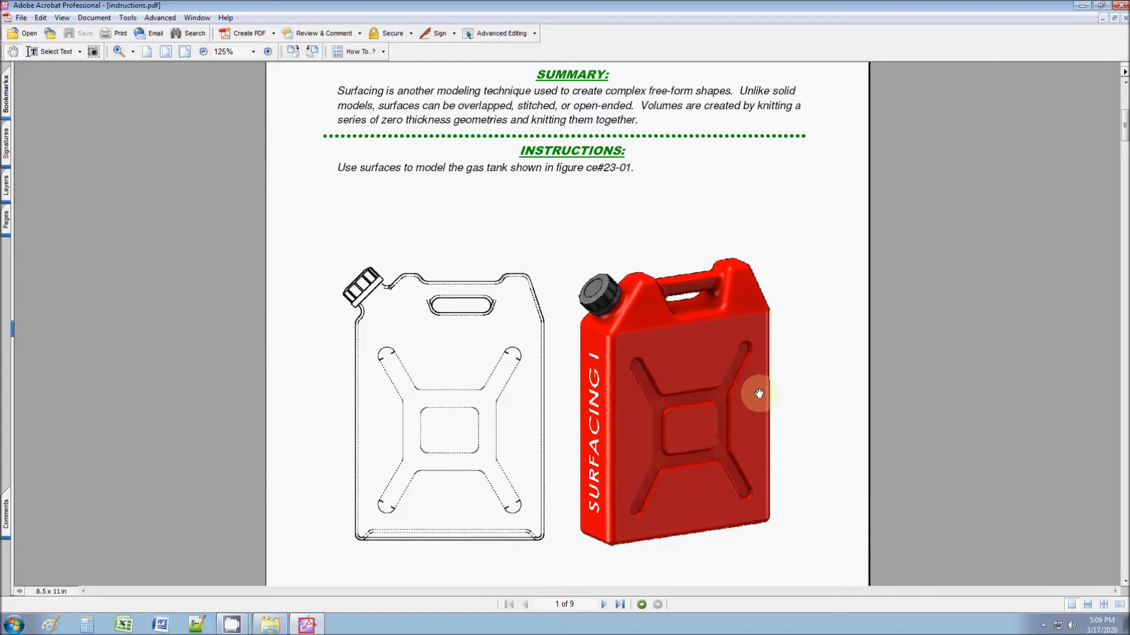
Step: Skim the gas tank surfacing instructions, from the summary through the boundary surface, planar surface and surface offset sections
scroll(745, 393, down, 20)
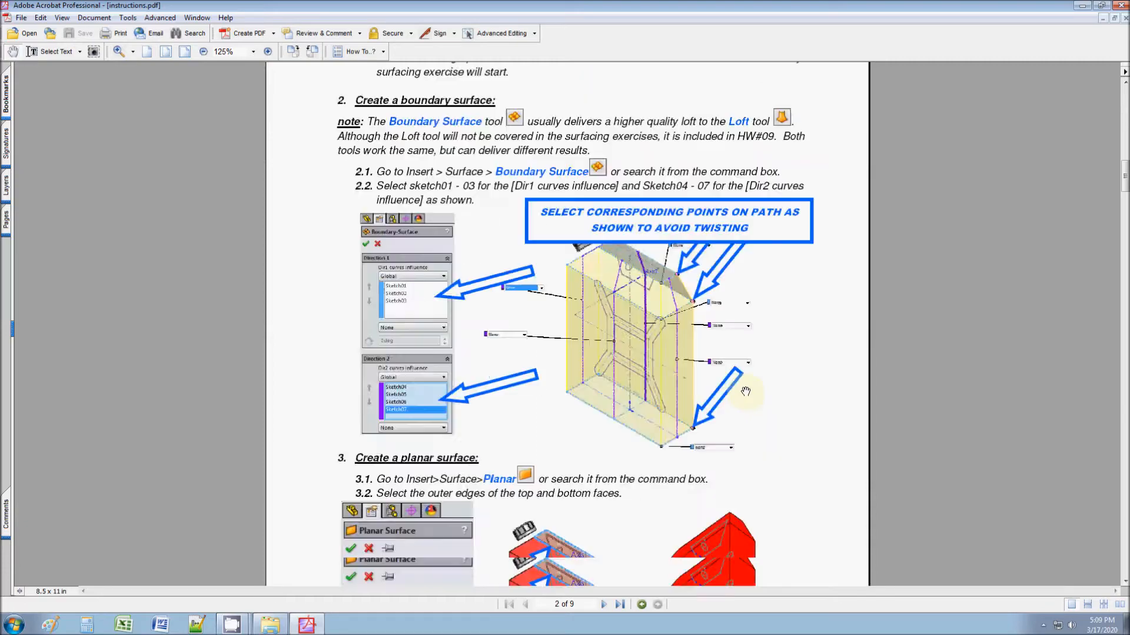
scroll(728, 388, down, 15)
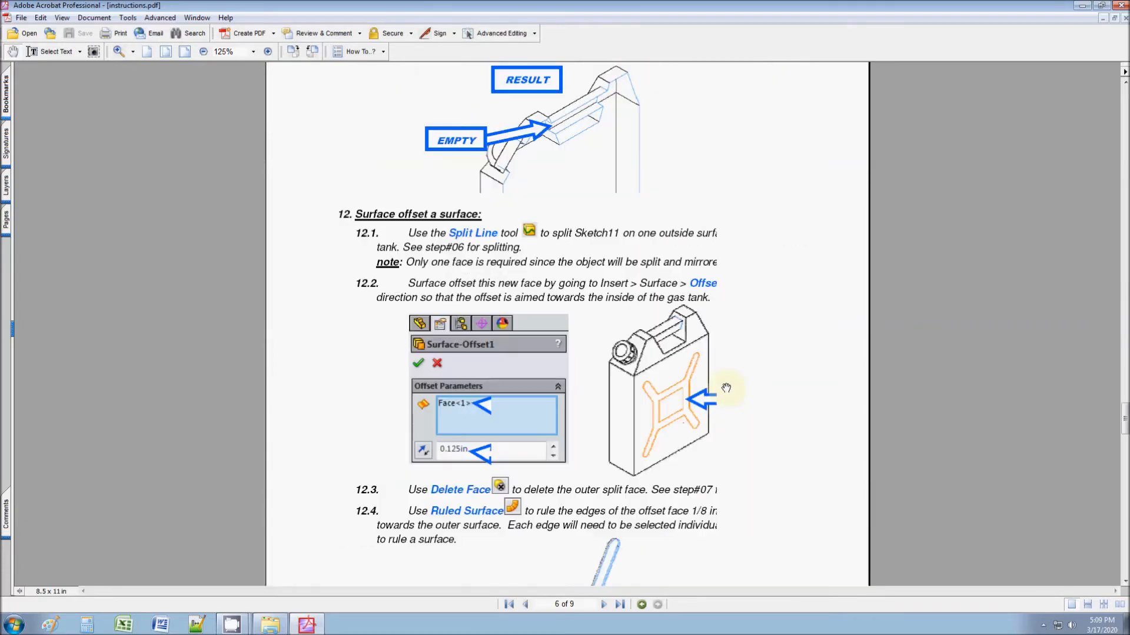
scroll(725, 384, down, 15)
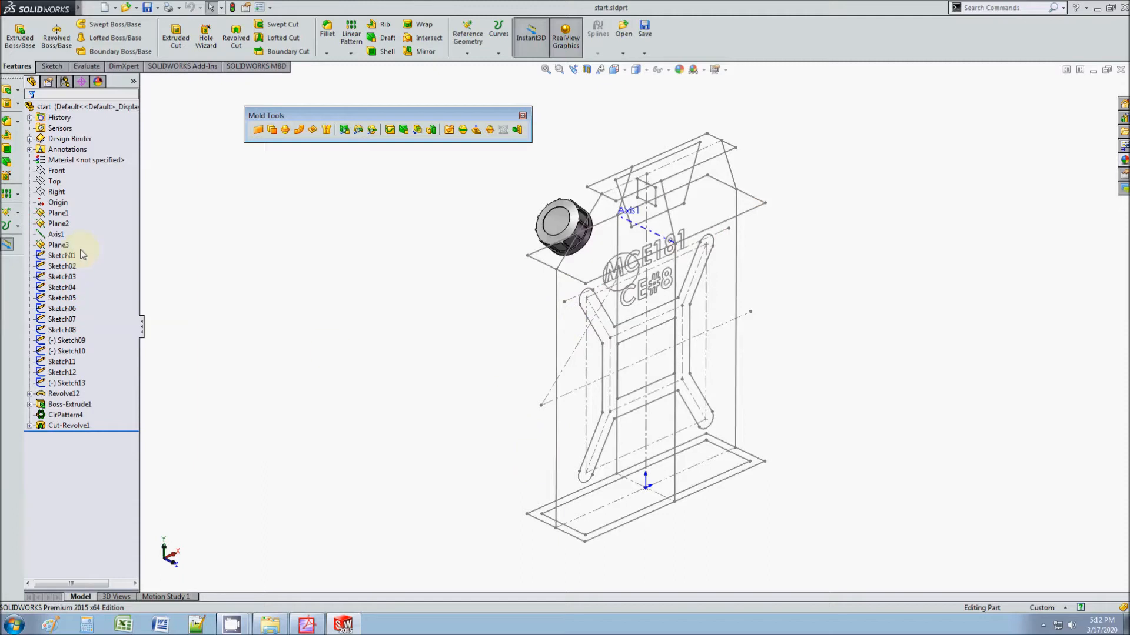
Step: Highlight Sketch01 through Sketch07 to examine which curves outline the gas tank body, and clear the selection
mouse_move(87, 261)
mouse_down()
mouse_move(53, 309)
mouse_move(36, 390)
mouse_move(97, 359)
mouse_move(108, 322)
mouse_up()
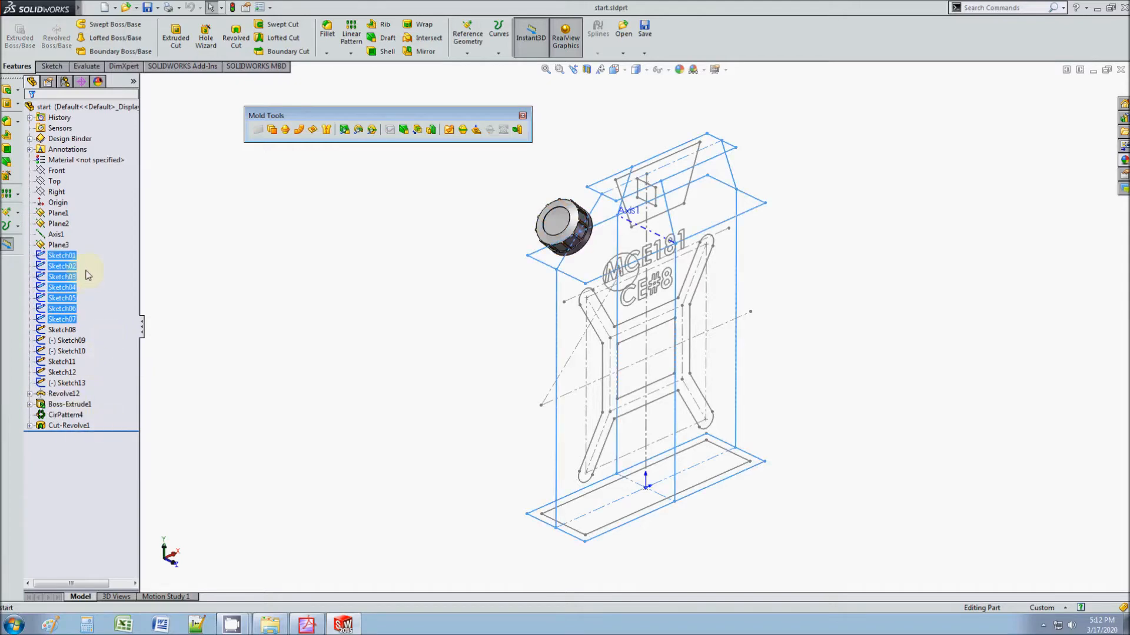
click(358, 293)
middle_drag(701, 254, 733, 330)
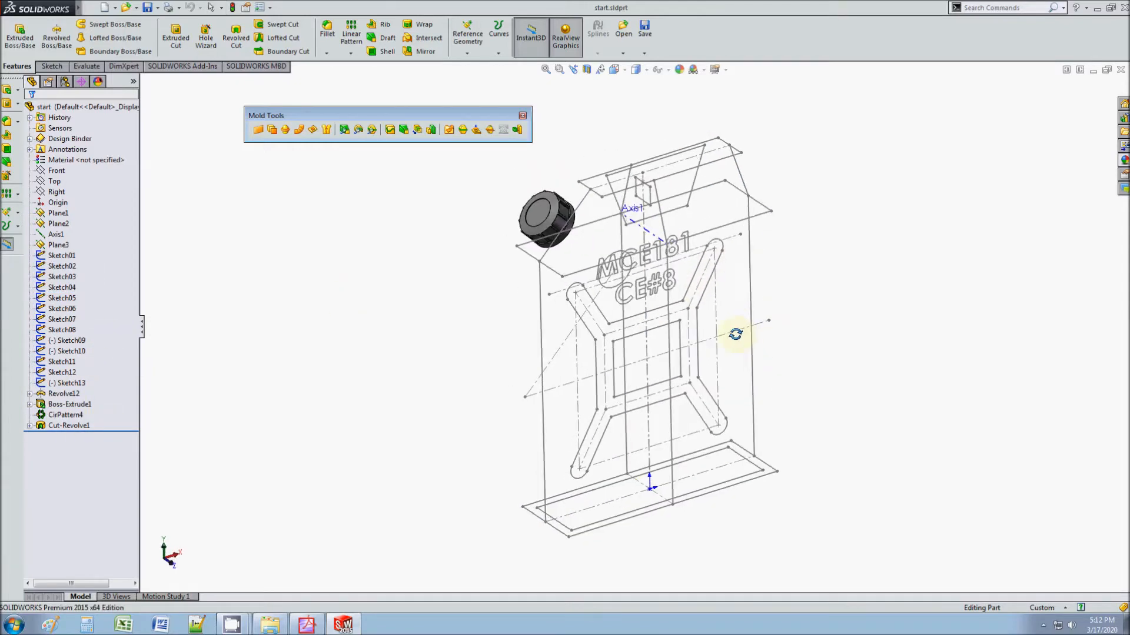
Step: Switch to the file explorer and open homework.pdf from the exercise's parent folder
click(1097, 8)
click(1081, 7)
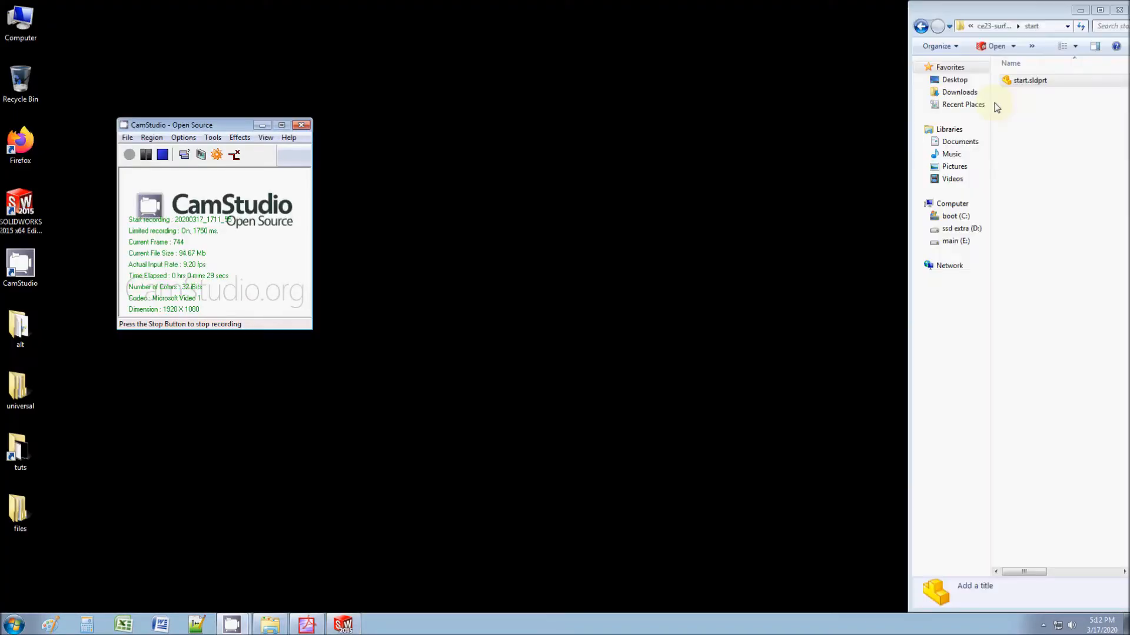
click(996, 27)
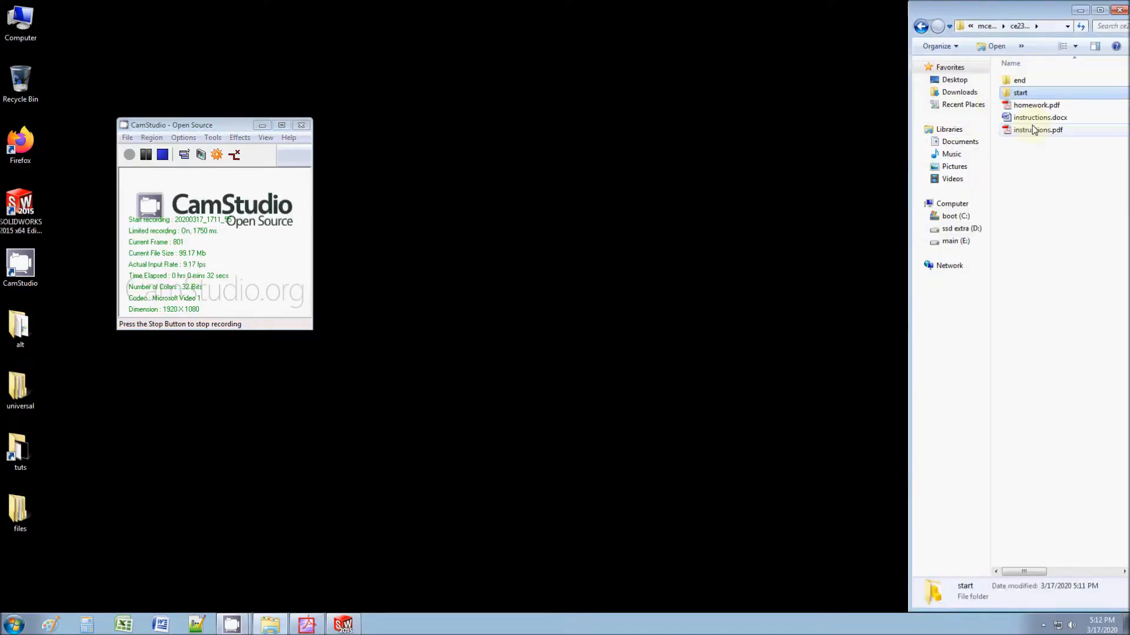
double_click(1025, 96)
Step: Examine the airplane surfacing homework at 125% zoom, including the loft, knit, mirror and fuselage callouts, and close the document
scroll(635, 235, down, 5)
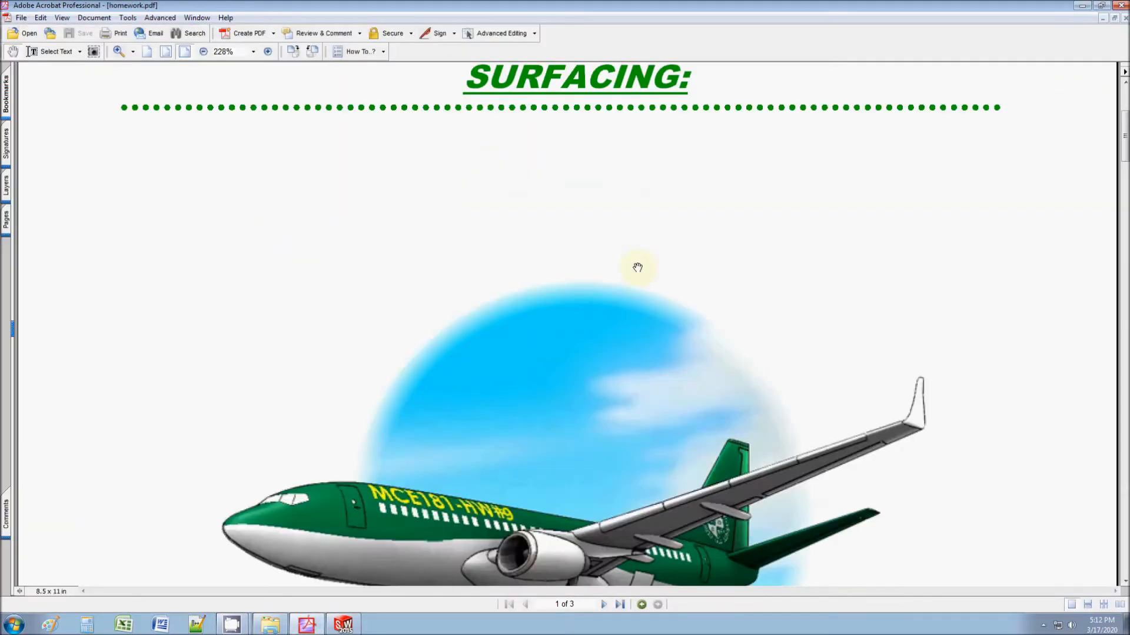
scroll(638, 261, down, 2)
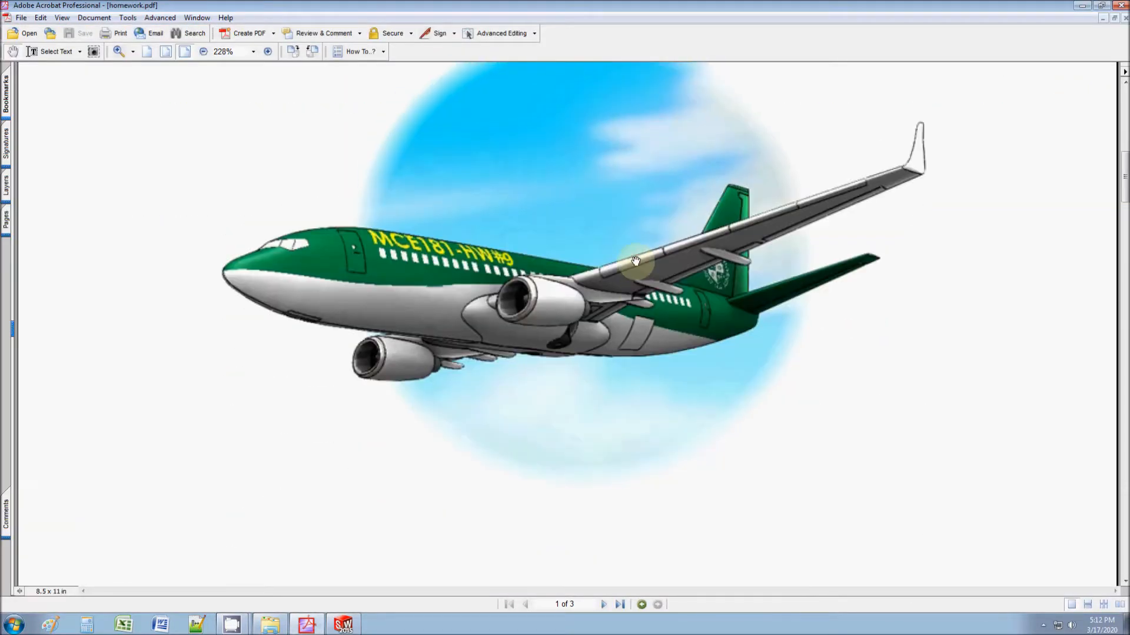
scroll(636, 261, down, 20)
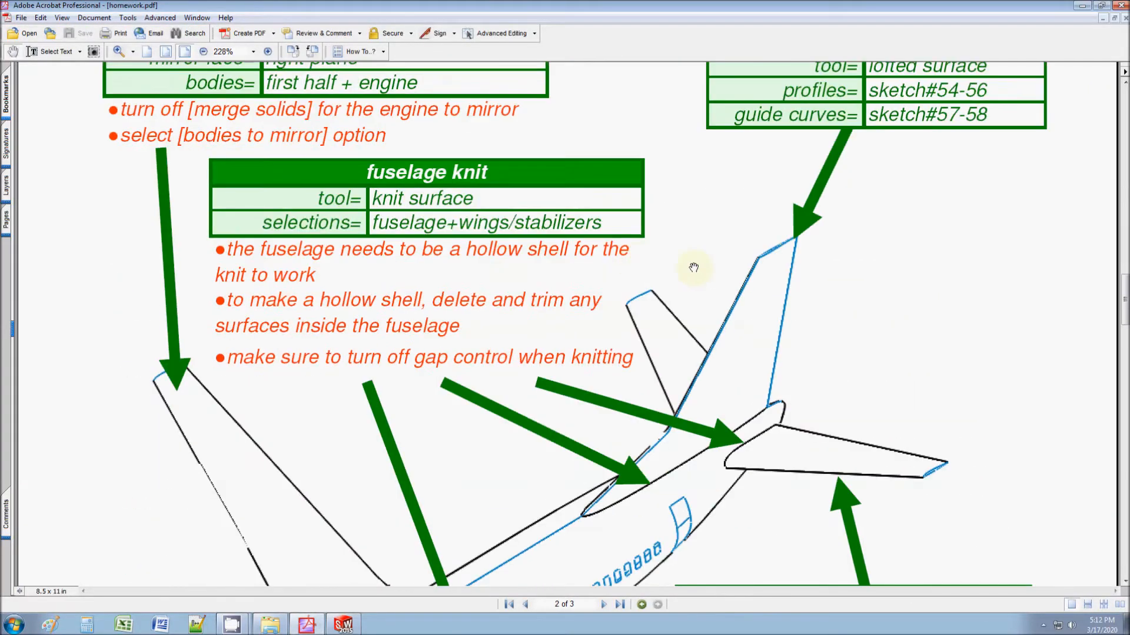
click(203, 51)
click(203, 52)
click(203, 51)
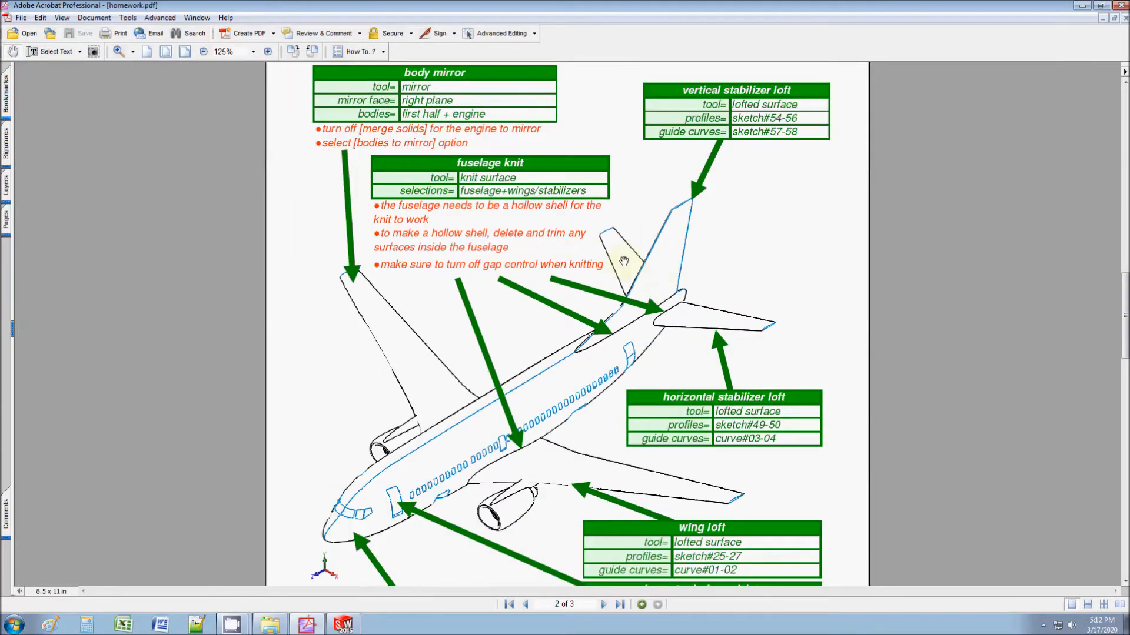
scroll(638, 281, down, 20)
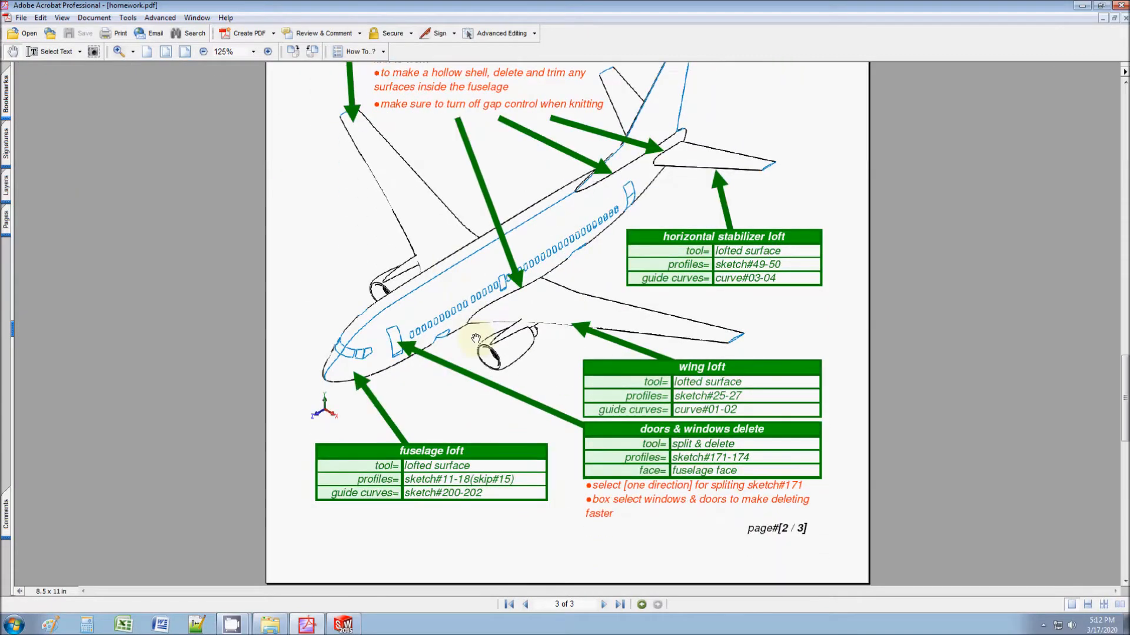
drag(579, 376, 611, 306)
drag(563, 442, 572, 347)
click(1120, 6)
Step: Reopen instructions.pdf from the exercise folder and read the section on creating a boundary surface
click(307, 623)
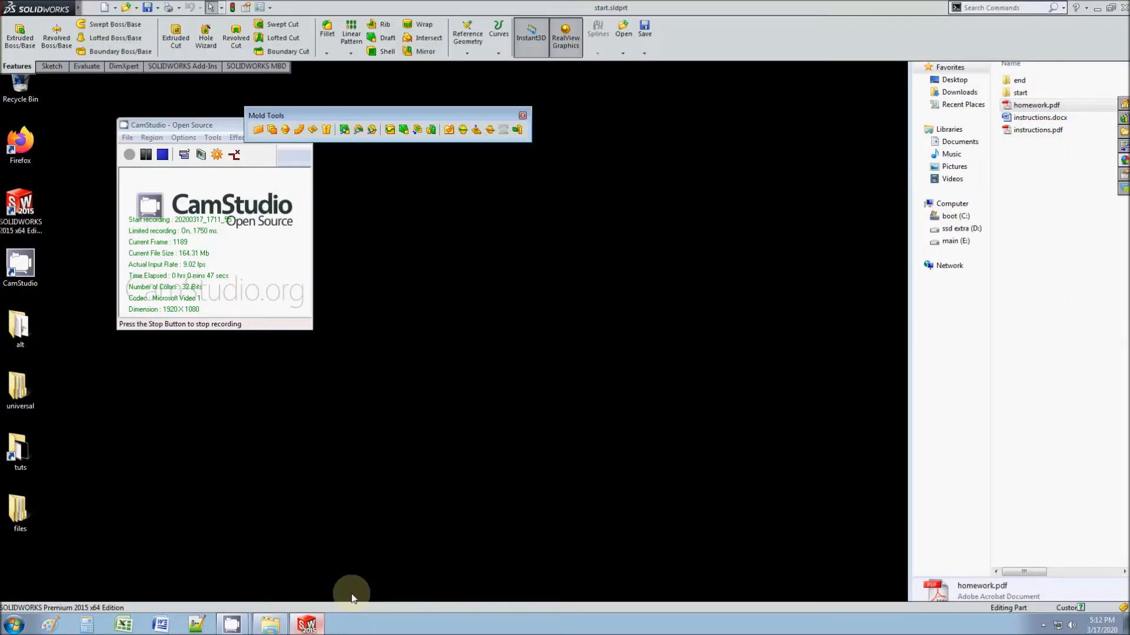
click(269, 624)
double_click(1038, 129)
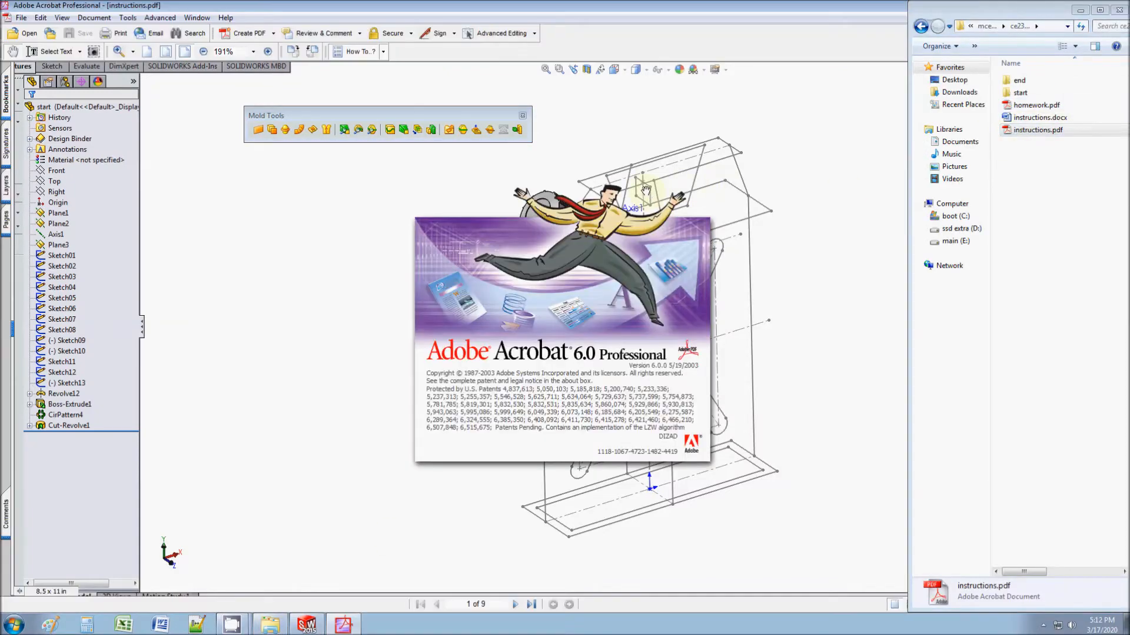
scroll(590, 355, down, 15)
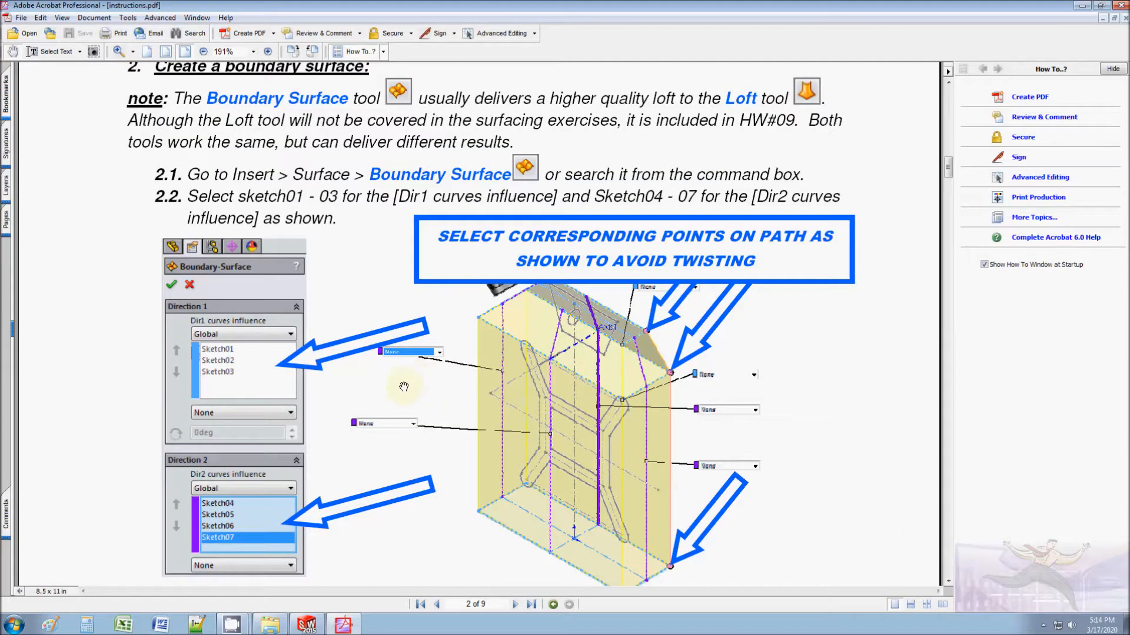
scroll(404, 386, down, 1)
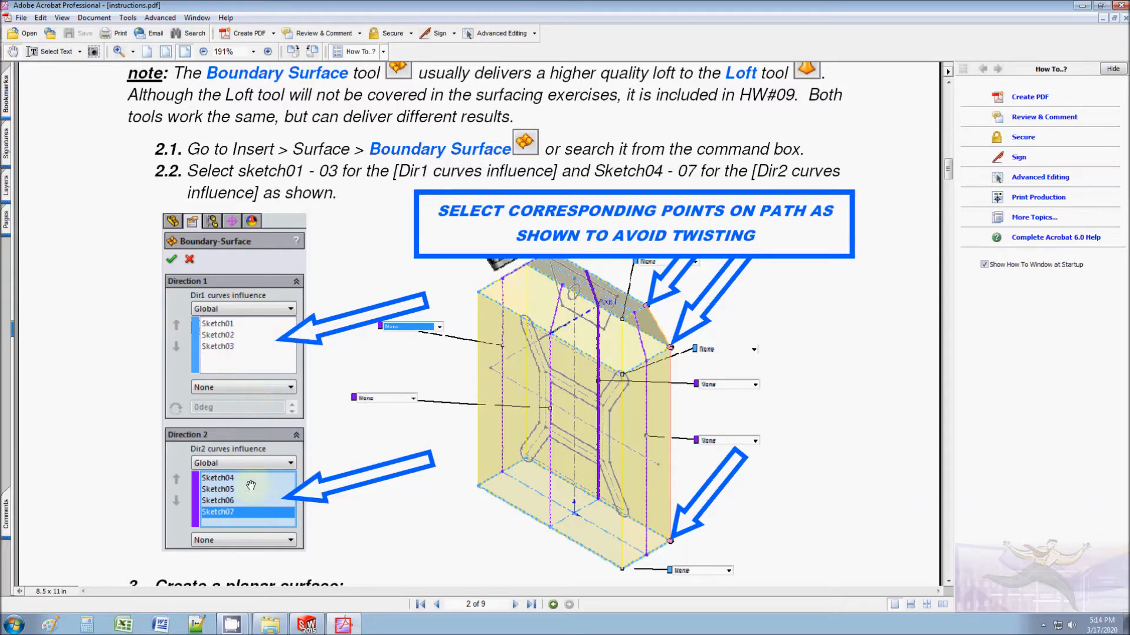
Step: Switch to SOLIDWORKS, hide the floating Mold Tools toolbar and display the Surfaces toolbar
click(309, 626)
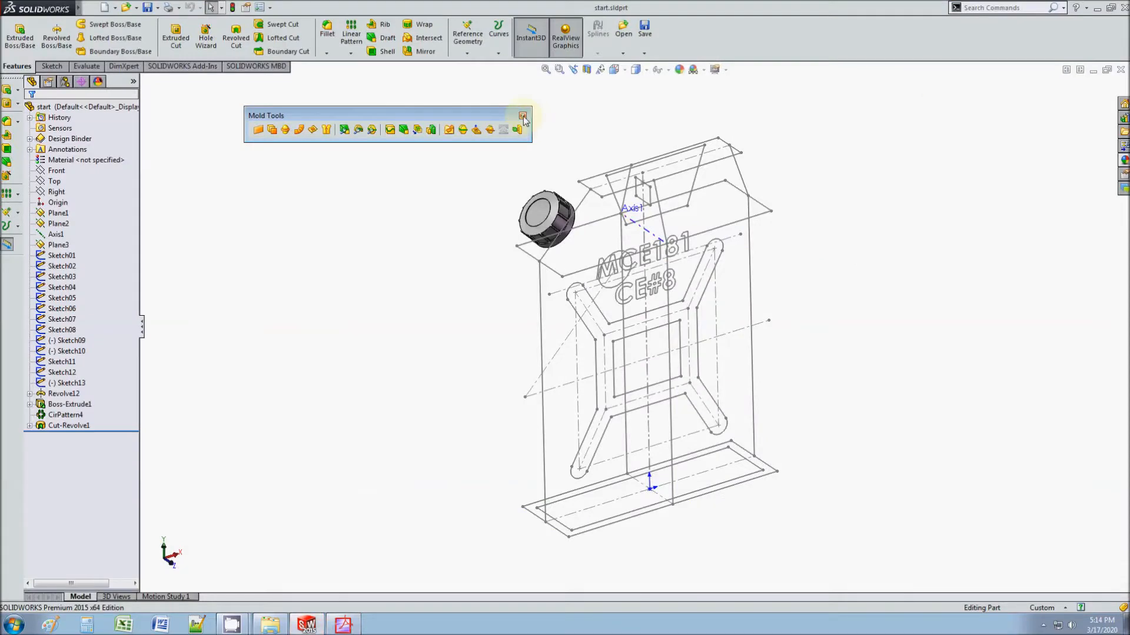
click(522, 115)
right_click(670, 11)
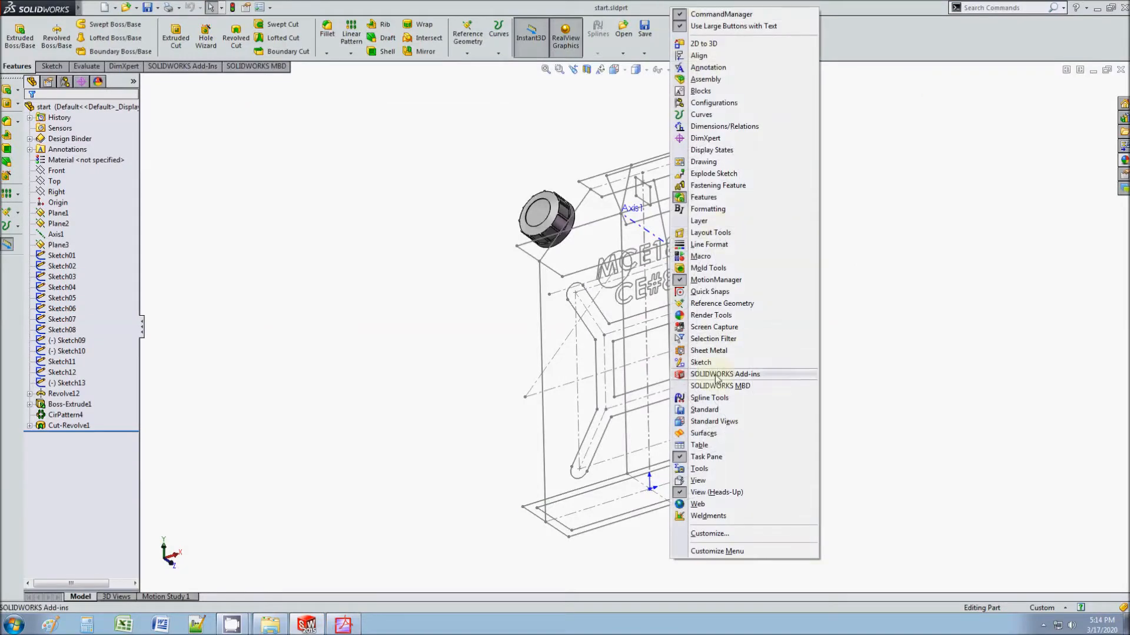
click(703, 433)
drag(841, 114, 403, 106)
drag(862, 112, 225, 112)
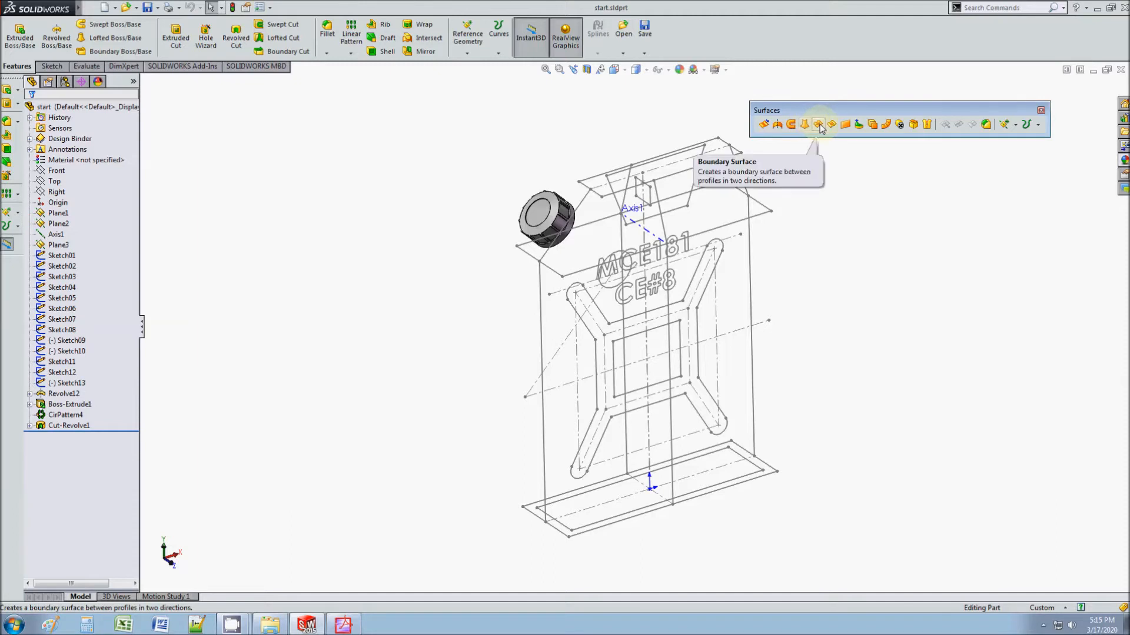
Step: Search the commands for "boundary su" and start the Boundary Surface command
click(1025, 7)
text(coundary)
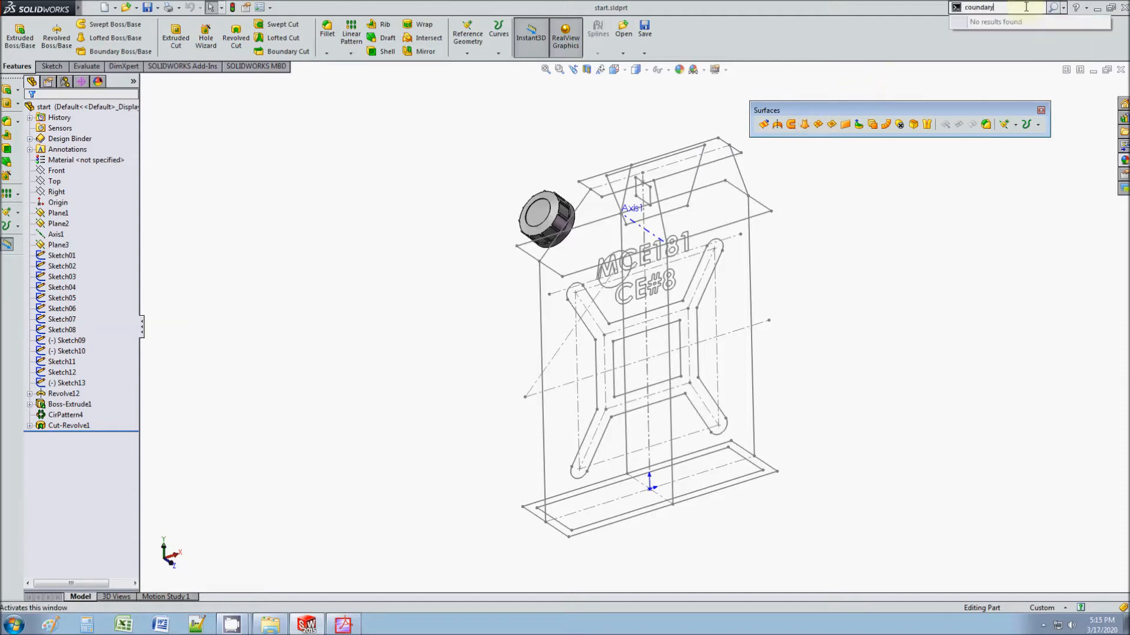
key(BackSpace)
key(BackSpace)
key(BackSpace)
key(BackSpace)
key(BackSpace)
key(BackSpace)
key(BackSpace)
text(b)
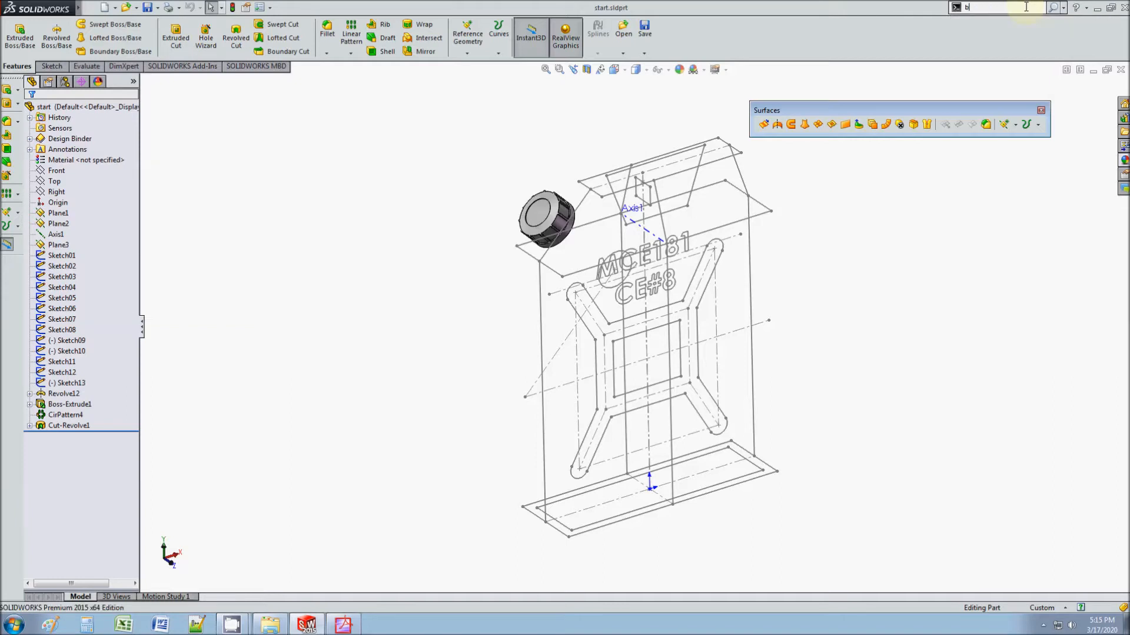
text(ounda)
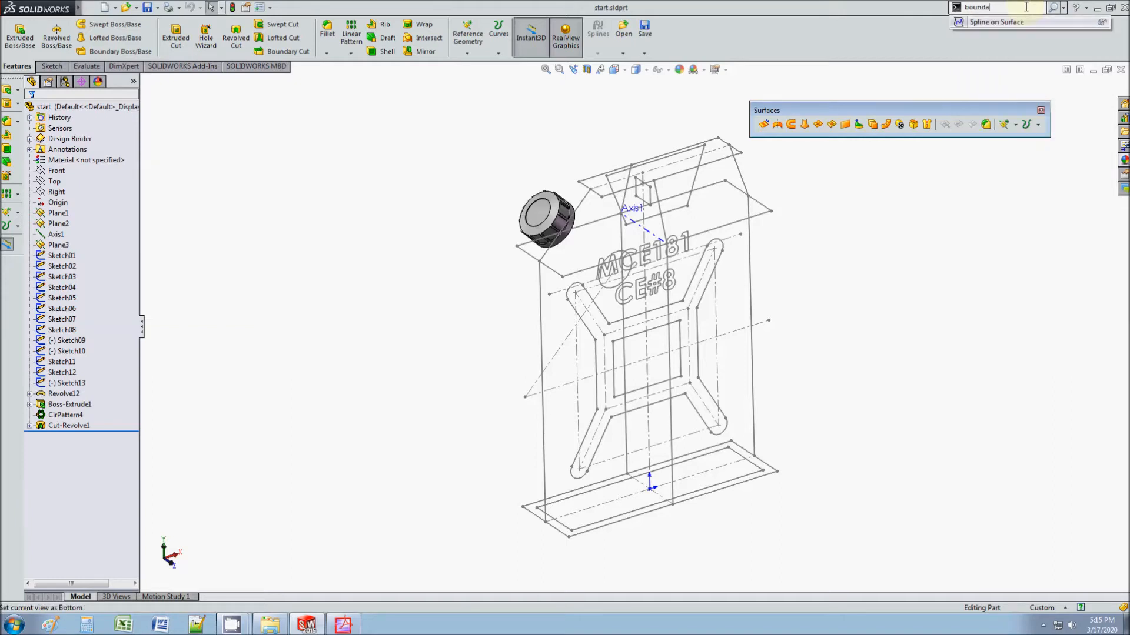
text(ry su)
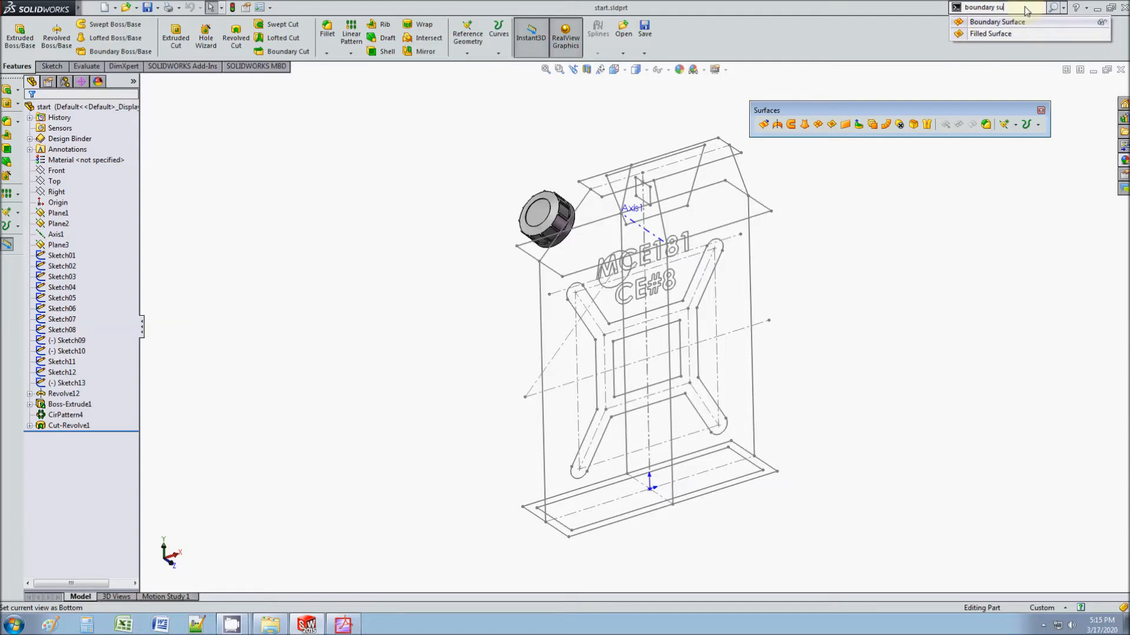
click(1012, 22)
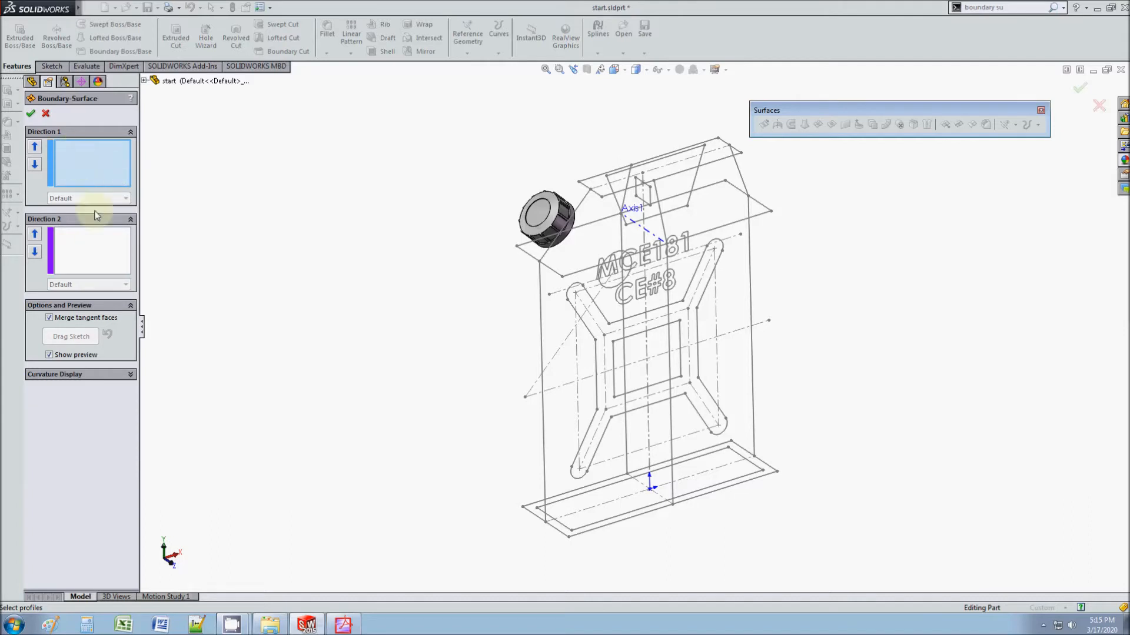
Step: Assign Sketch01, Sketch02 and Sketch03 as the Direction 1 curves of the boundary surface
click(144, 81)
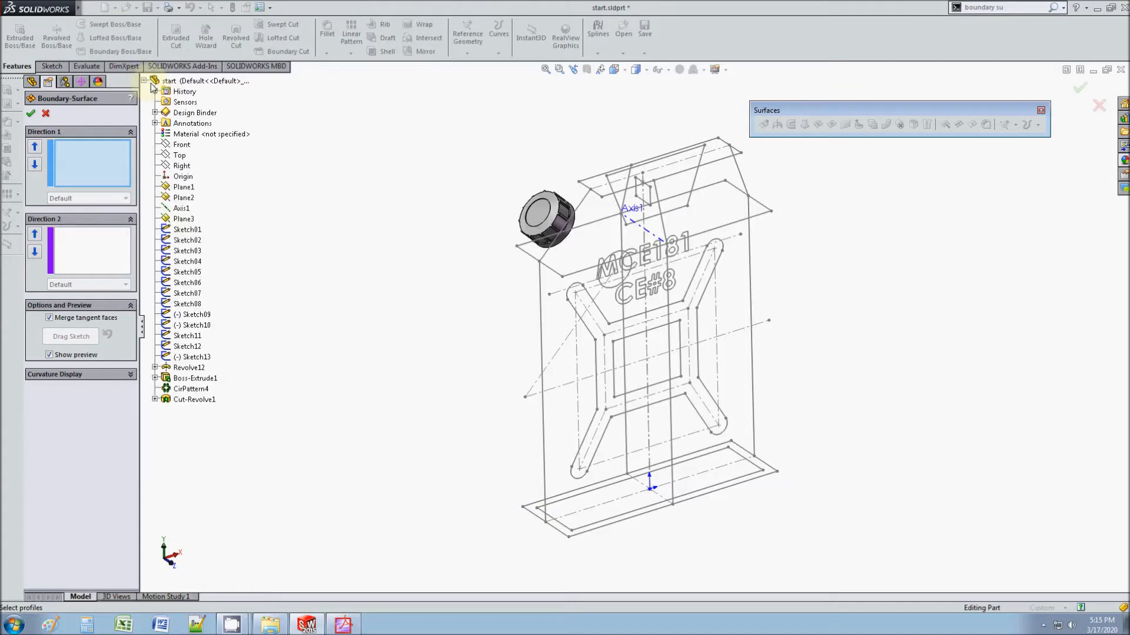
click(187, 230)
click(188, 240)
click(187, 251)
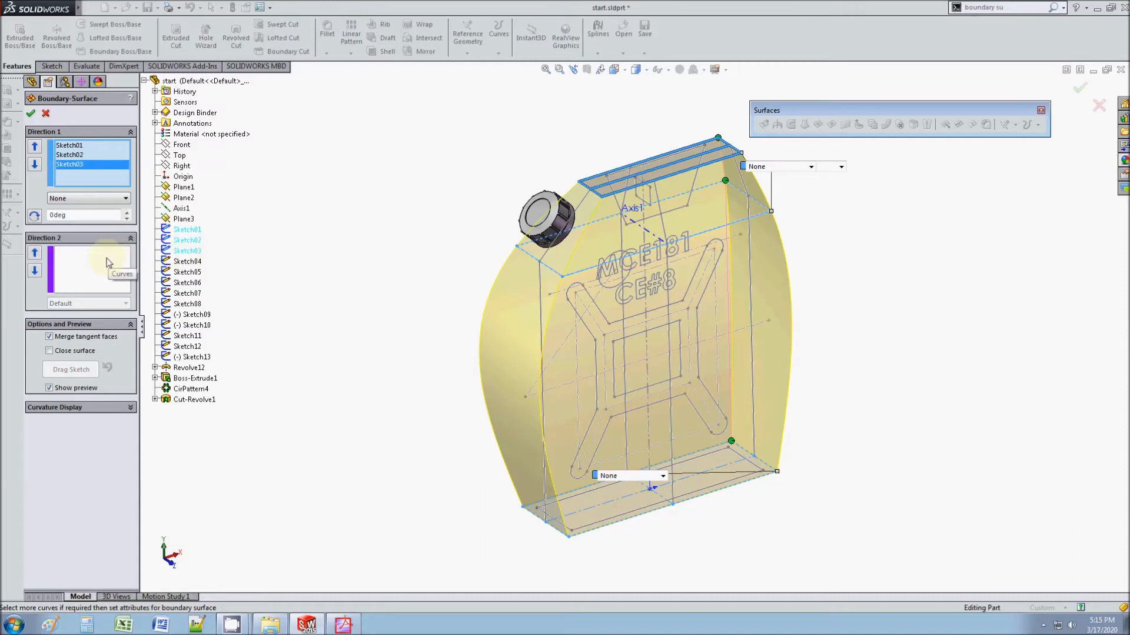
Step: Assign Sketch04, Sketch05, Sketch06 and Sketch07 as the Direction 2 curves and create the boundary surface
click(108, 263)
click(187, 261)
click(187, 272)
click(187, 283)
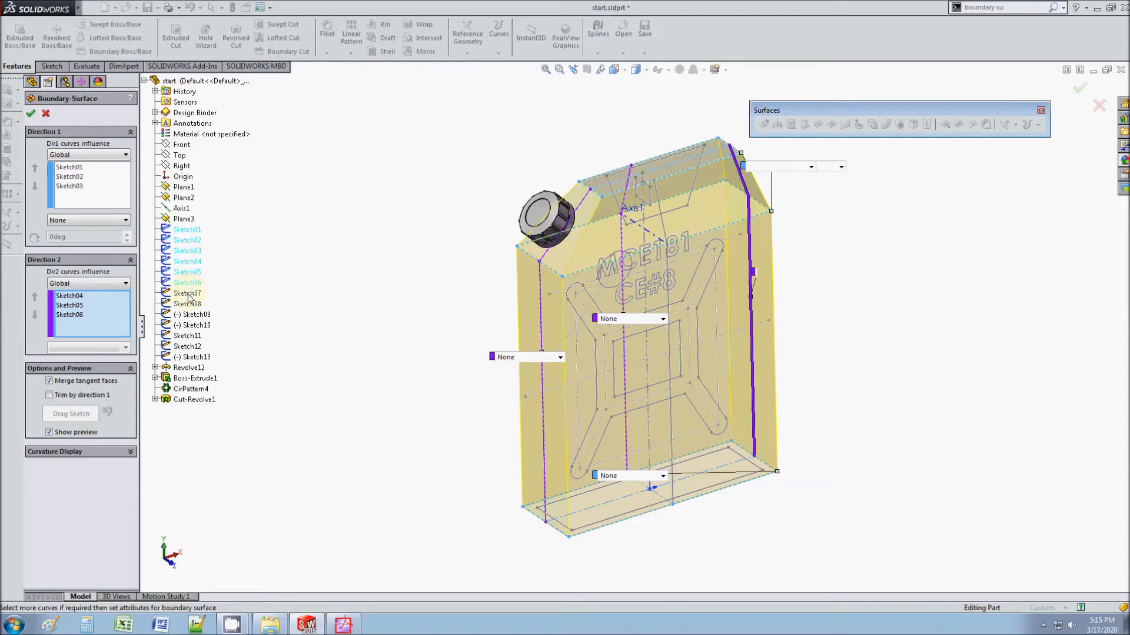
click(188, 294)
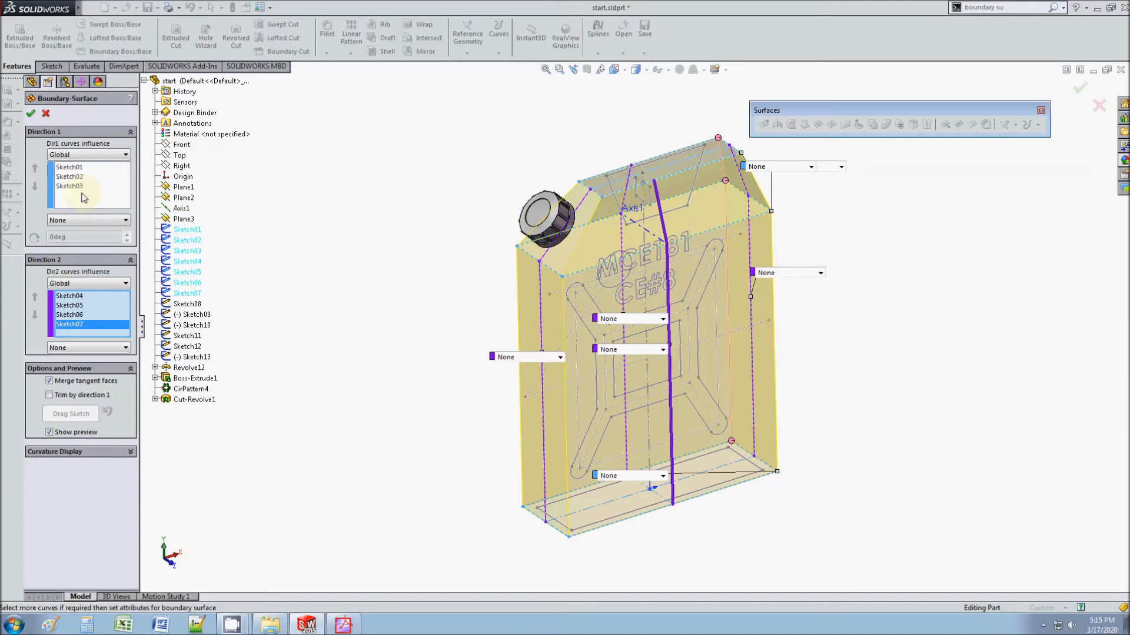
click(31, 116)
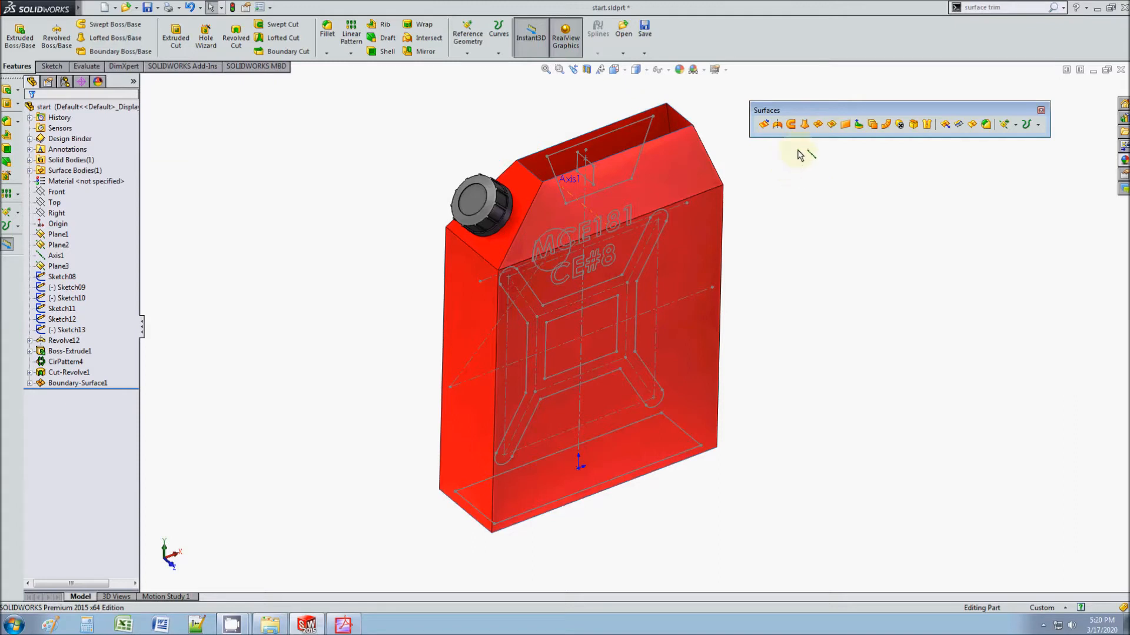
Step: Close the tank's top opening with a planar surface bounded by its four edges
click(845, 124)
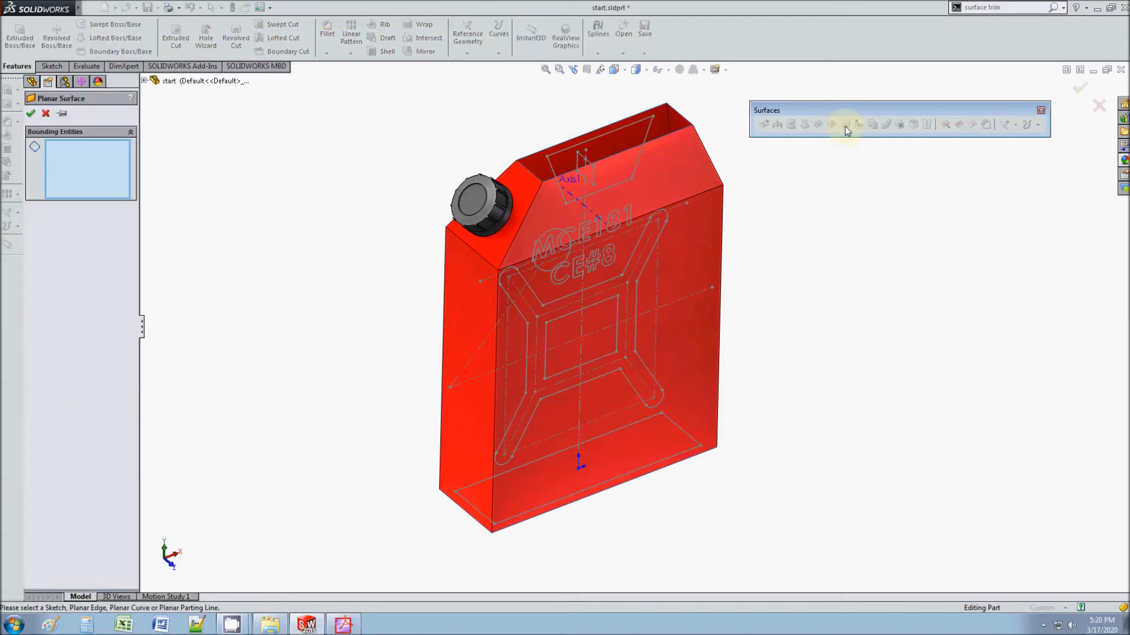
click(681, 117)
click(658, 110)
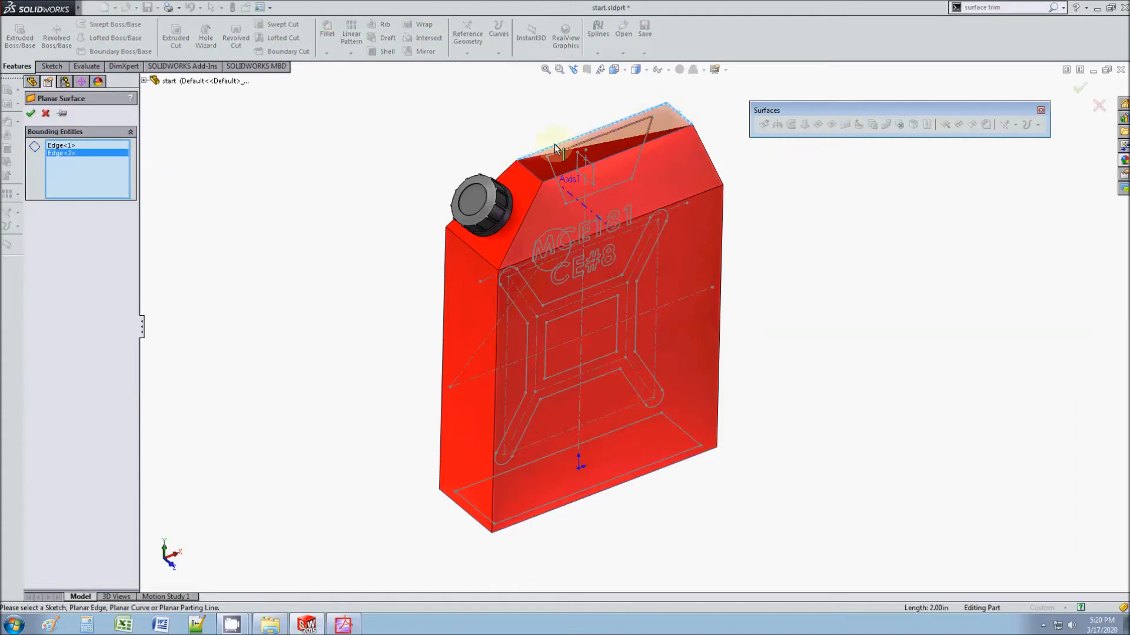
click(526, 172)
click(626, 150)
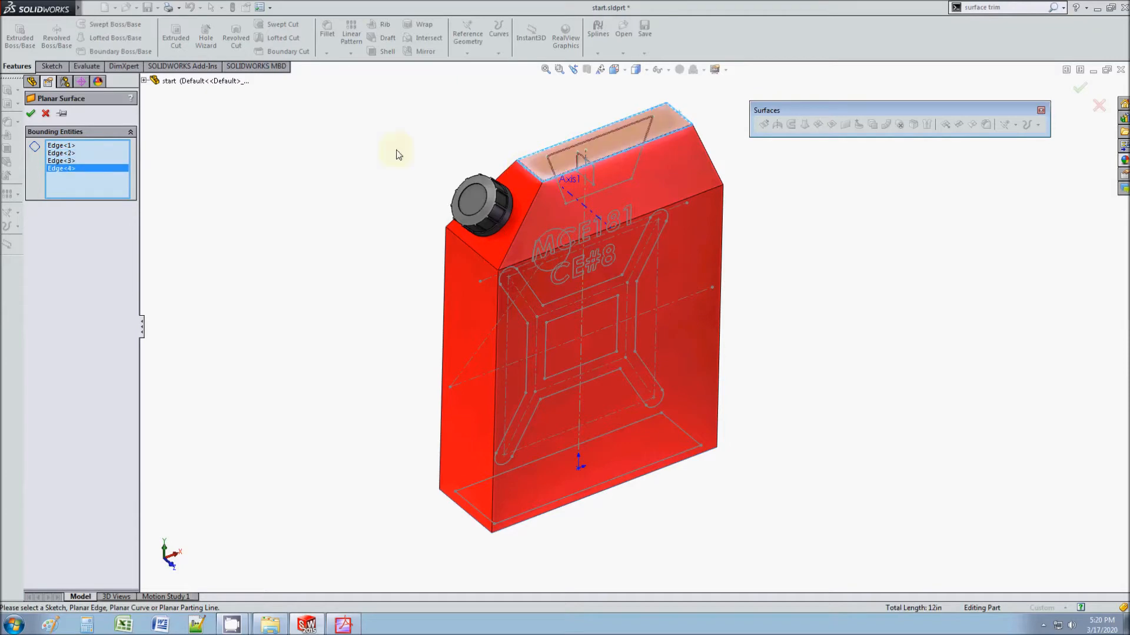
click(31, 113)
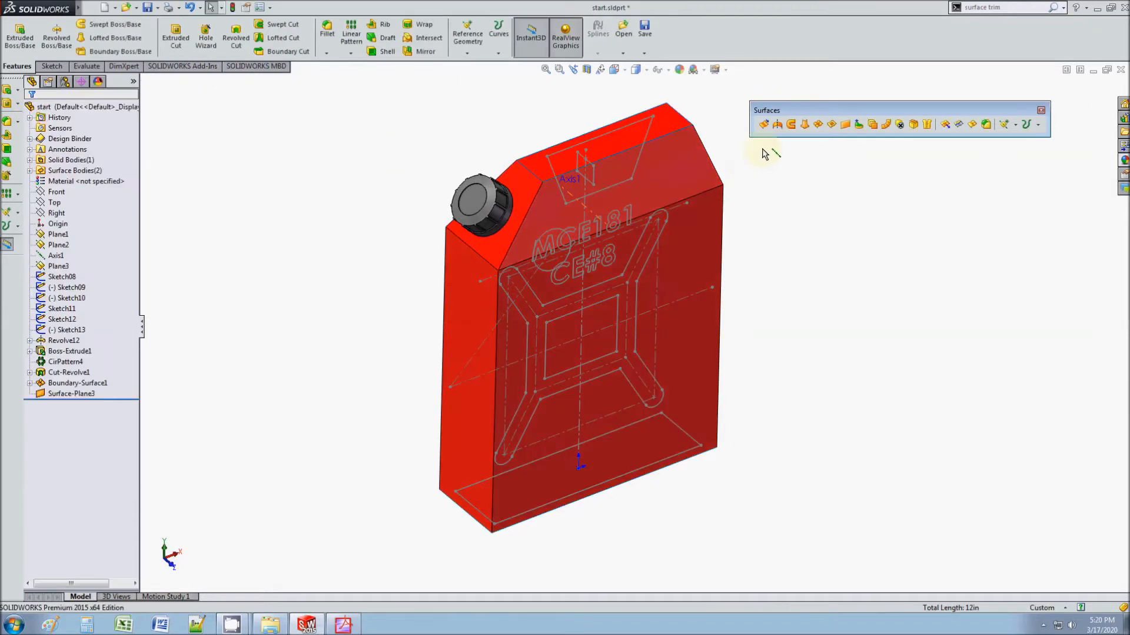
Step: Close the tank's bottom opening with a planar surface bounded by its four outer edges
click(845, 124)
middle_drag(654, 402, 588, 448)
scroll(587, 449, down, 3)
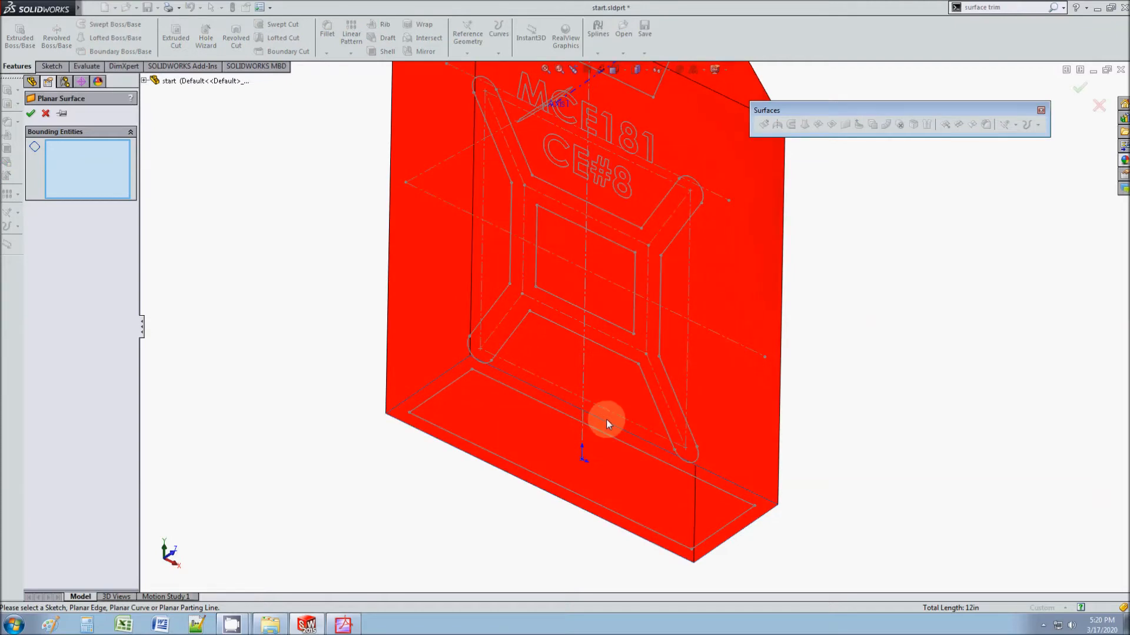
click(606, 421)
click(444, 370)
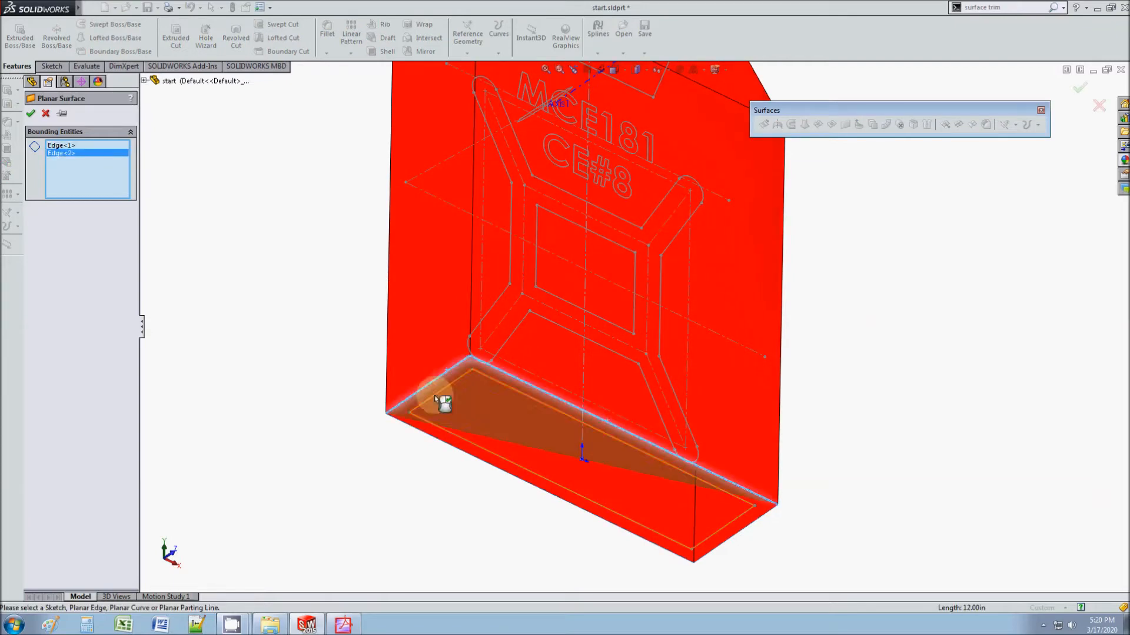
click(422, 438)
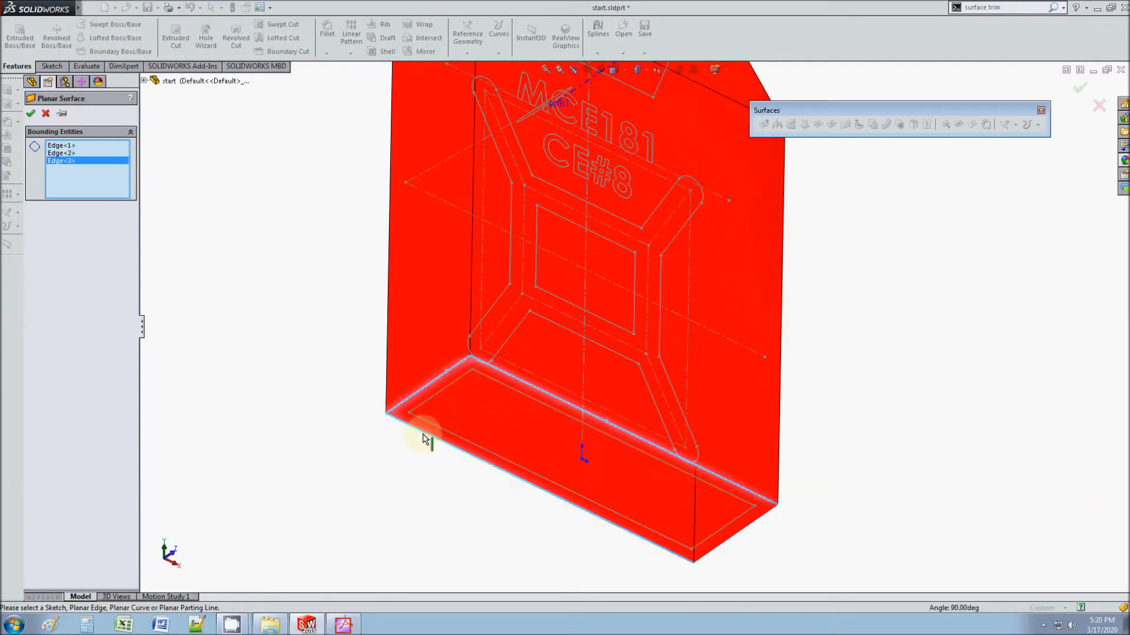
click(756, 526)
click(31, 113)
scroll(364, 273, up, 4)
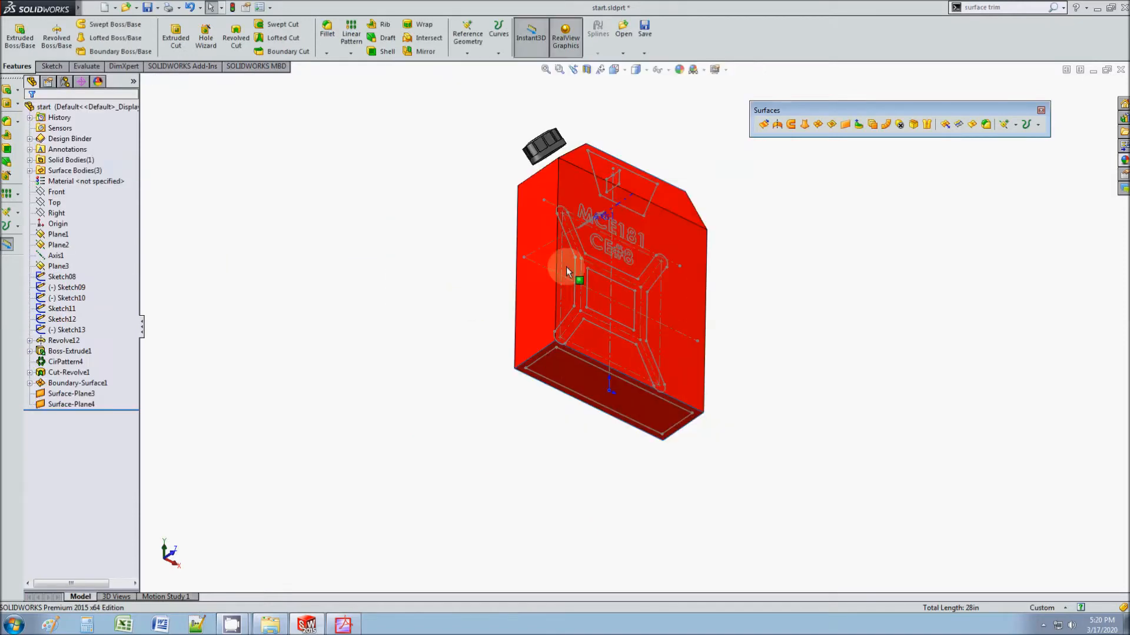
middle_drag(567, 259, 581, 443)
click(651, 248)
middle_drag(623, 282, 617, 412)
scroll(642, 346, down, 5)
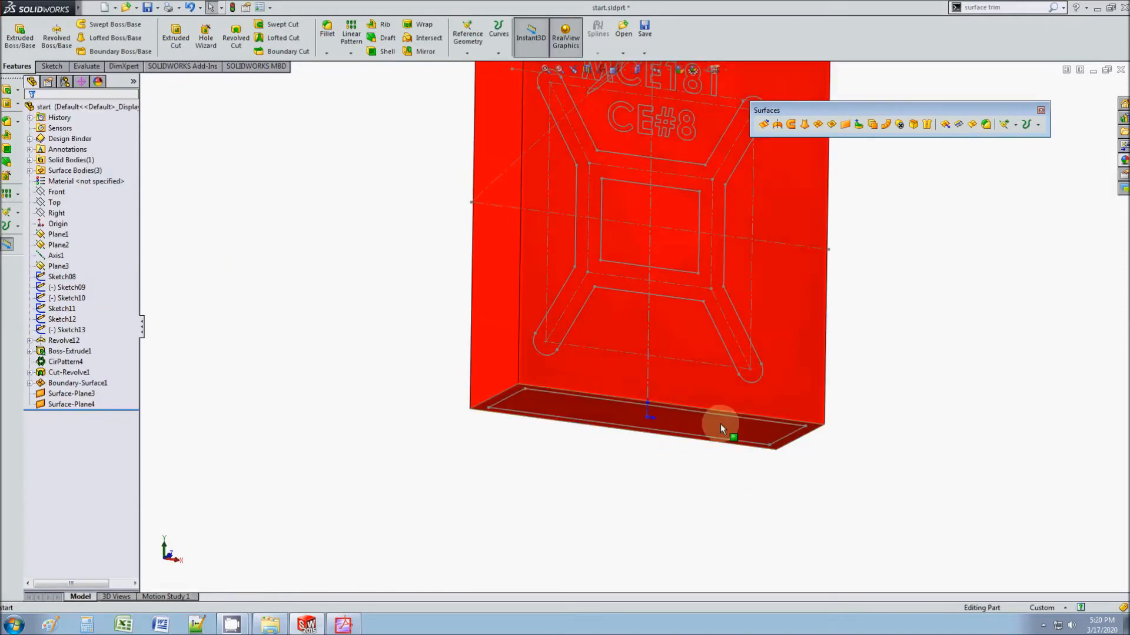
Step: Switch to the PDF instructions in Acrobat and review the gas tank drawing and step 4 on surface-extruding a sketch
key(alt+Tab)
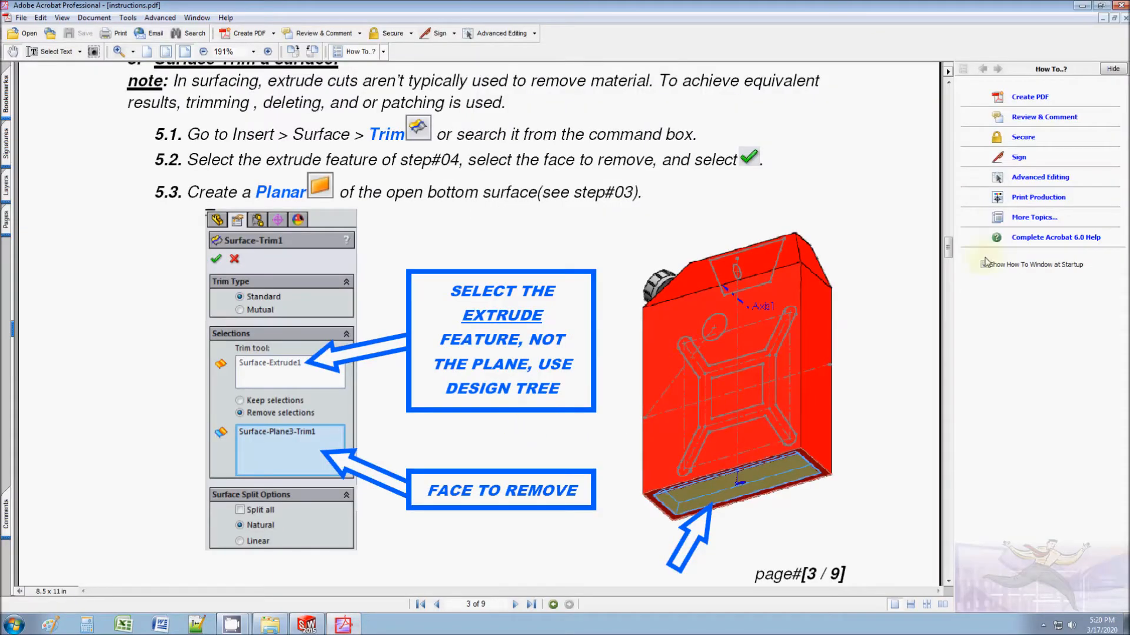
drag(948, 250, 948, 88)
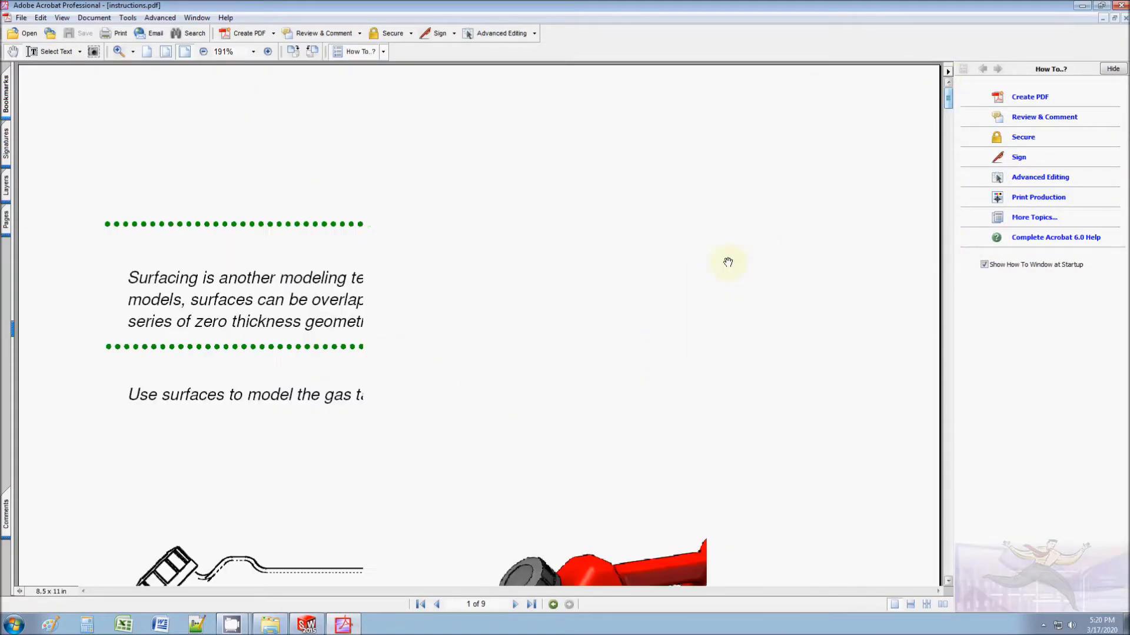
scroll(589, 306, down, 8)
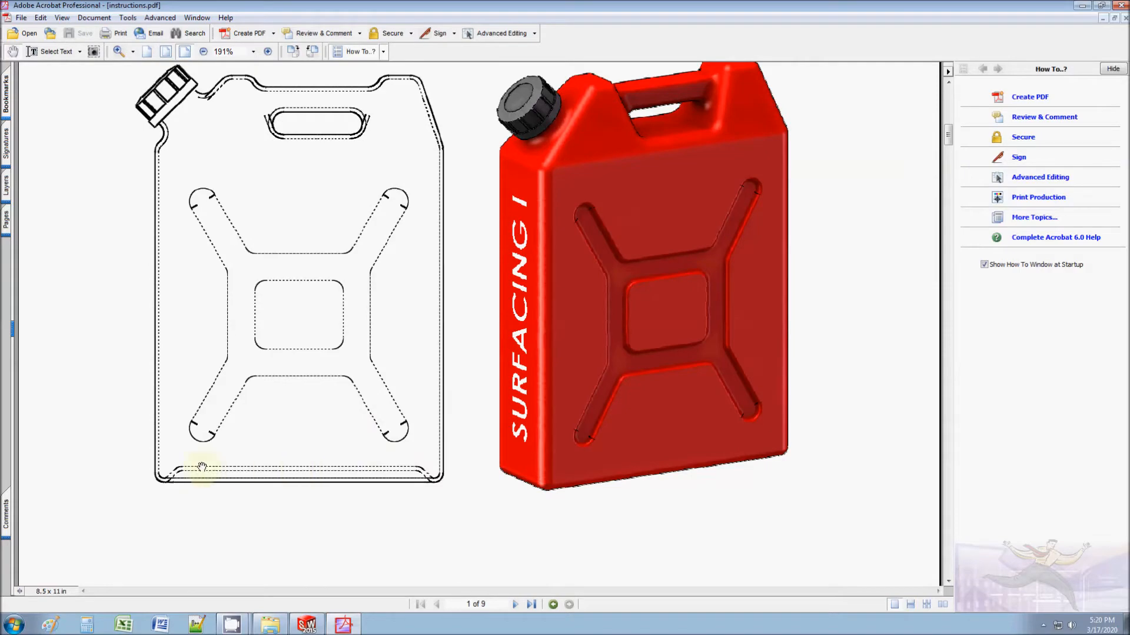
scroll(295, 461, down, 1)
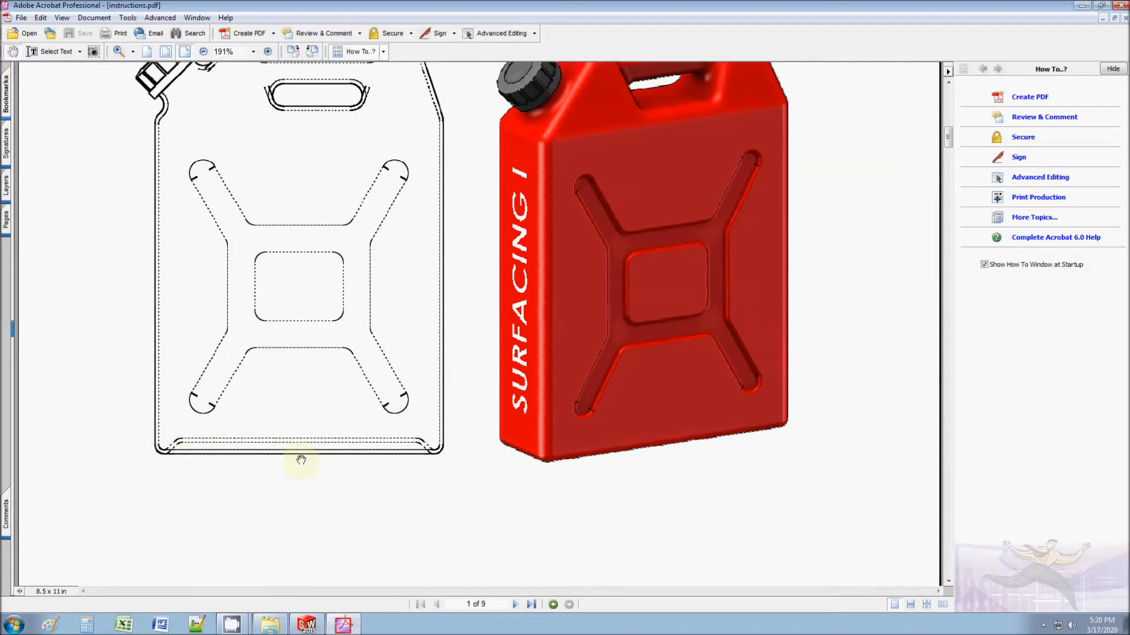
scroll(277, 460, down, 20)
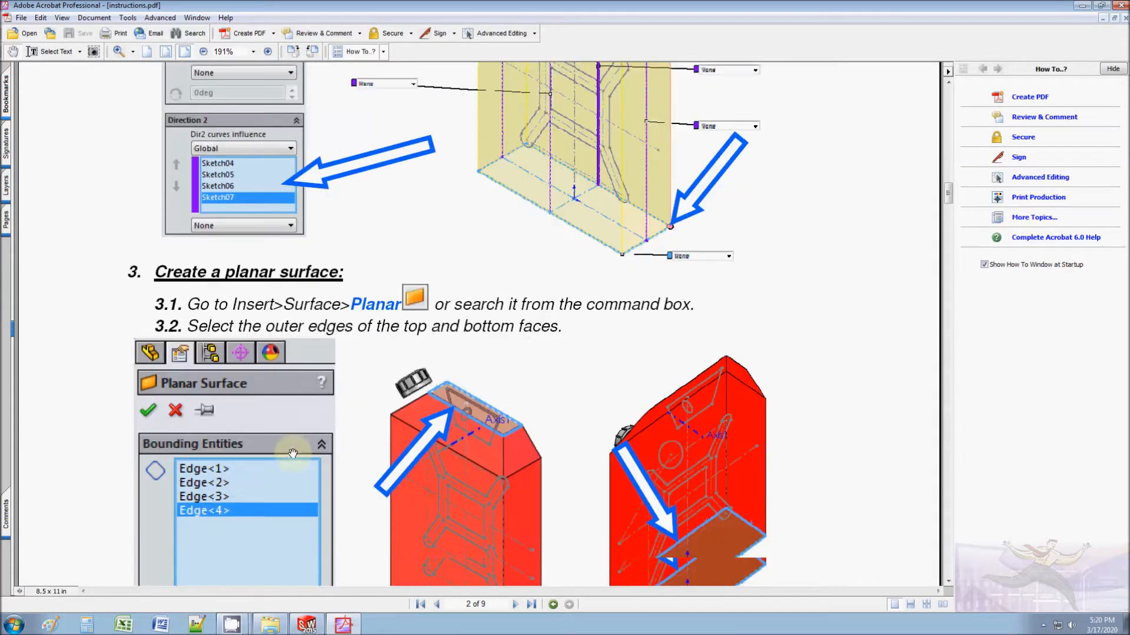
scroll(294, 453, down, 20)
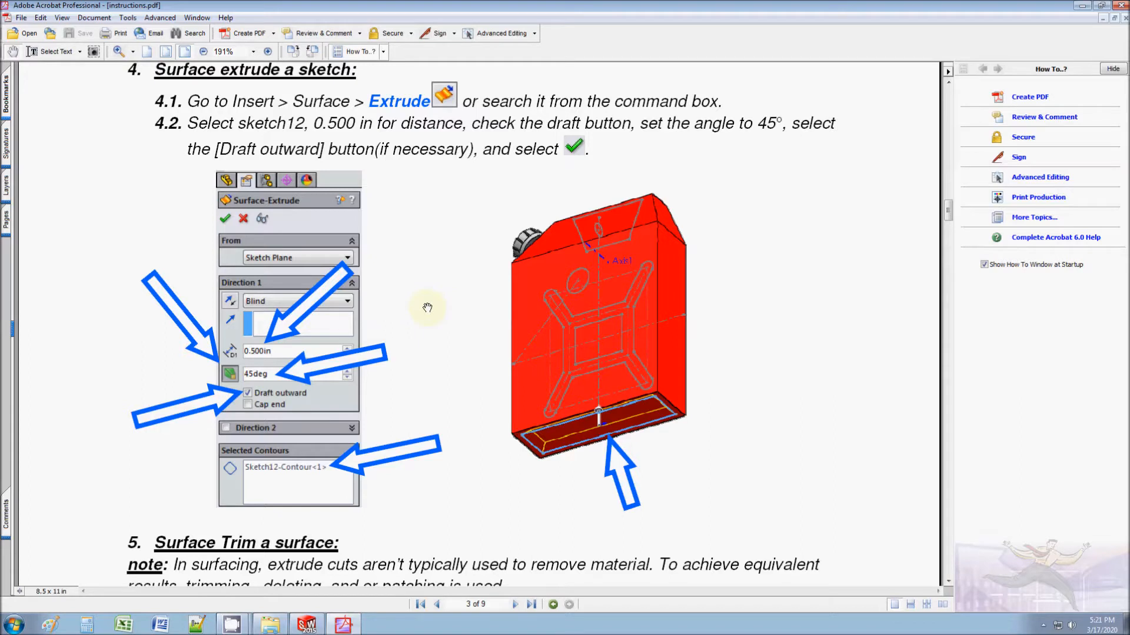
scroll(457, 318, up, 1)
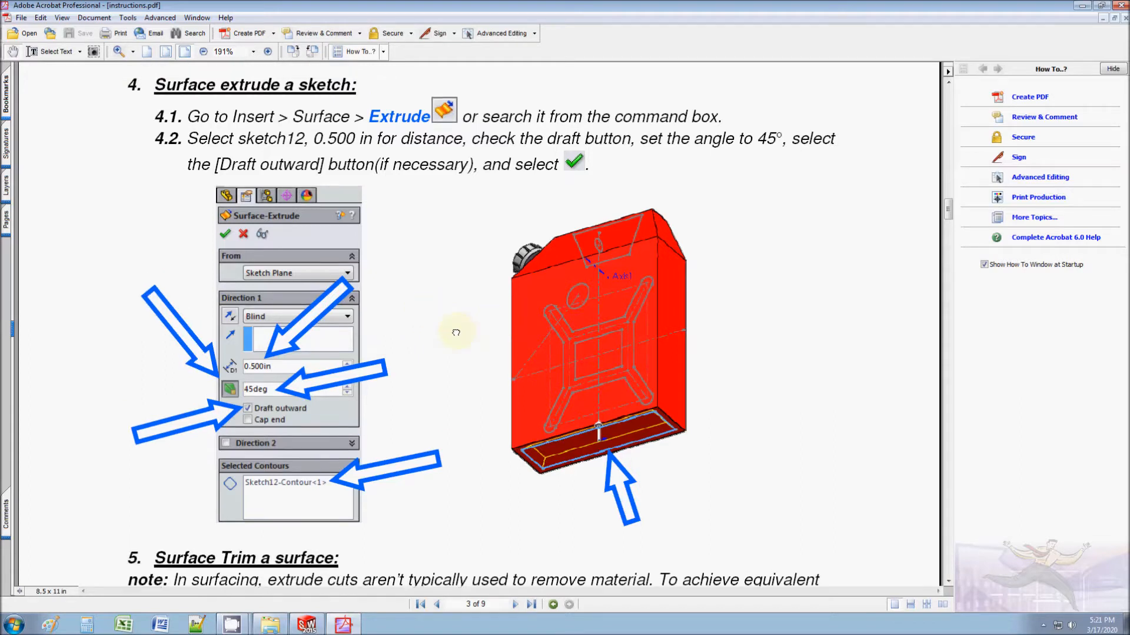
scroll(449, 334, down, 3)
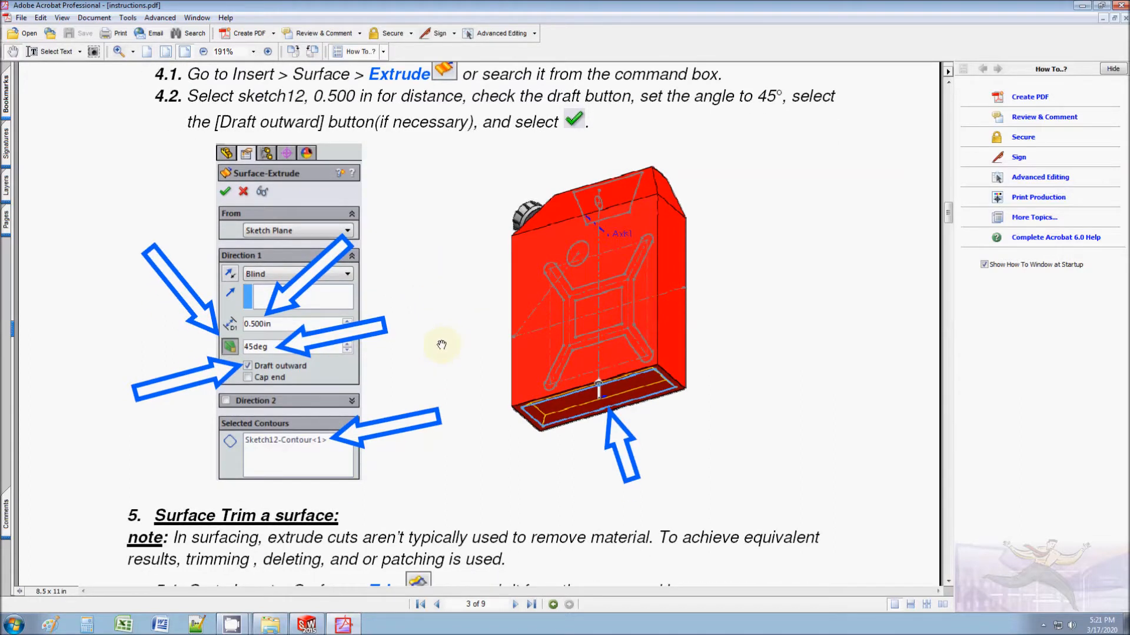
scroll(442, 345, up, 1)
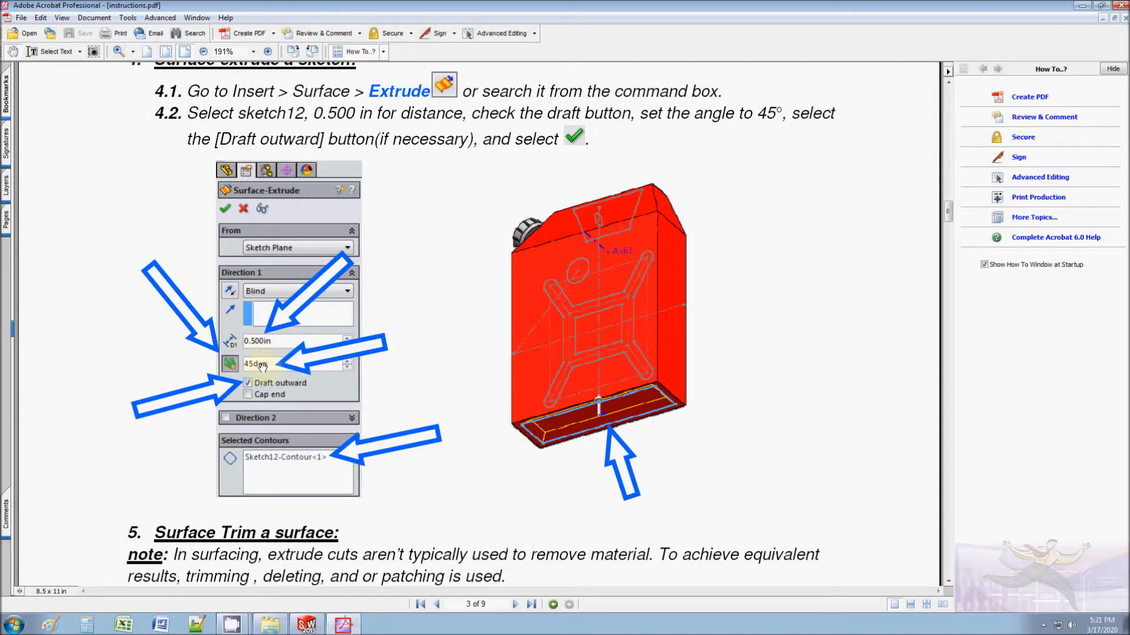
Step: Return to SOLIDWORKS and surface-extrude the bottom contour of Sketch12 to a blind depth of 0.500 in with a 45° inward draft
click(306, 624)
click(763, 124)
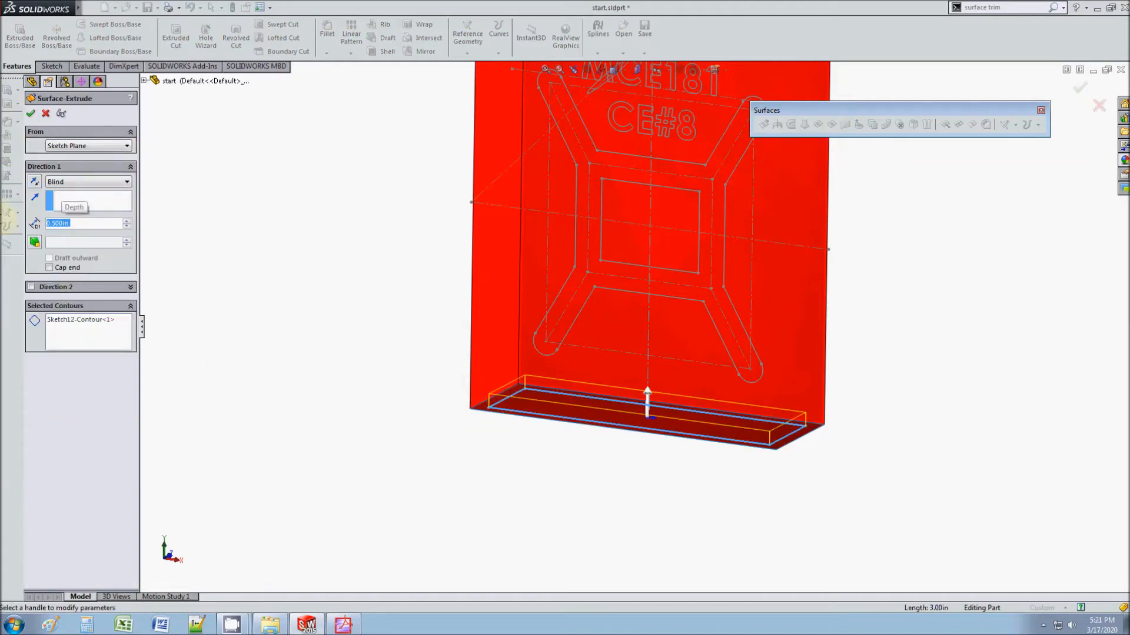
click(34, 241)
text(45)
key(Return)
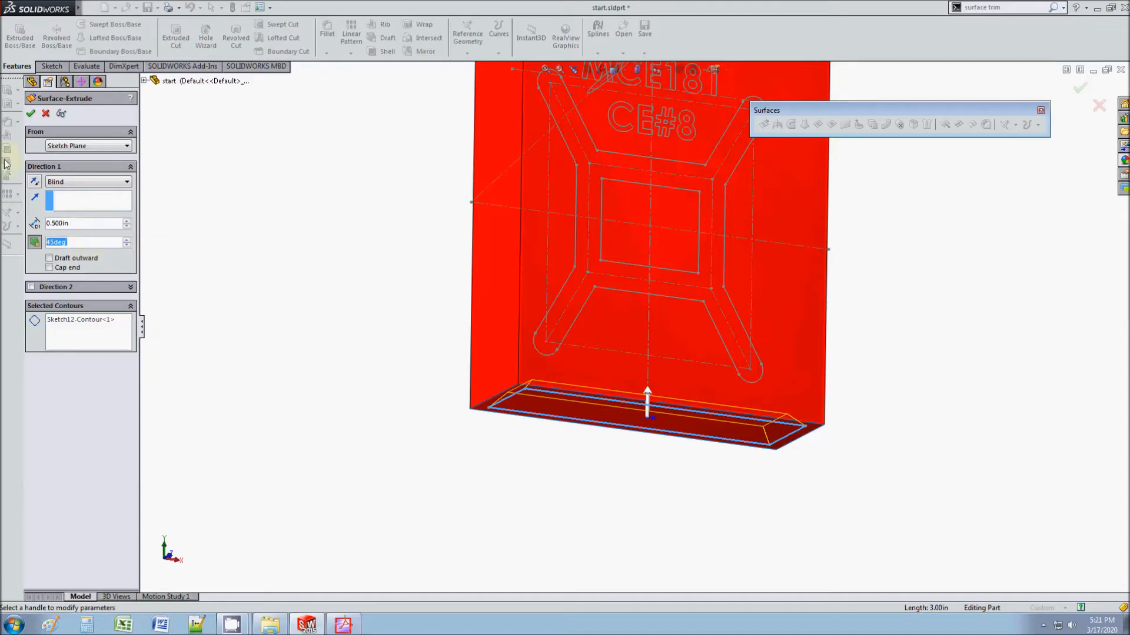
click(31, 113)
middle_drag(688, 538, 638, 486)
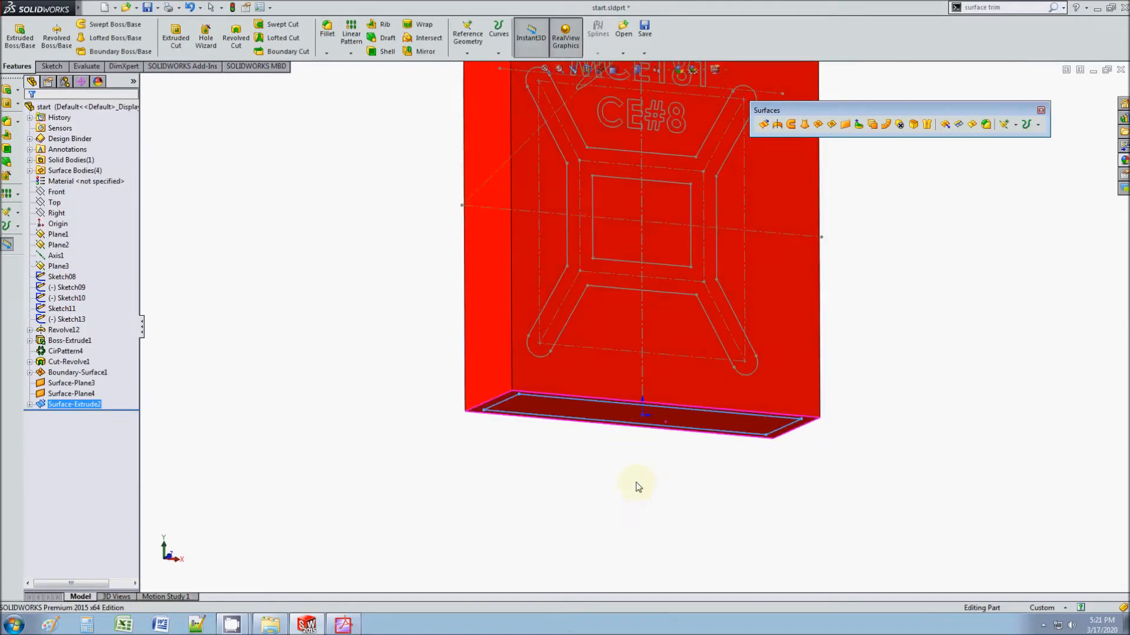
Step: Search the commands for "surface trim", start Trim Surface, and read step 5 of the PDF instructions on trimming
click(1006, 7)
text(surface trim)
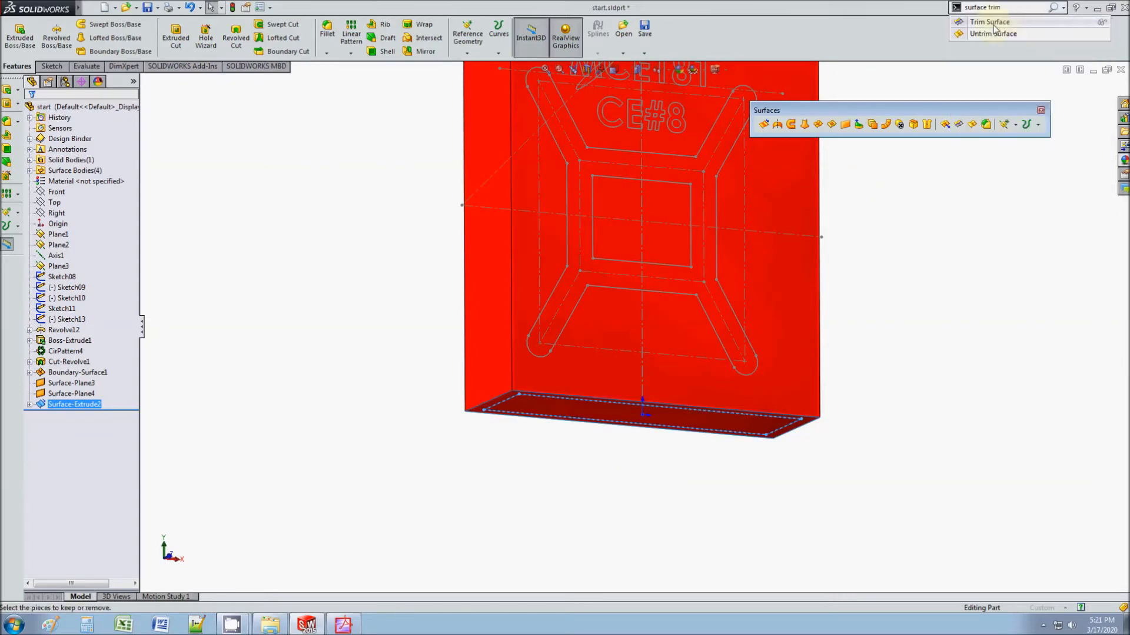
click(1003, 22)
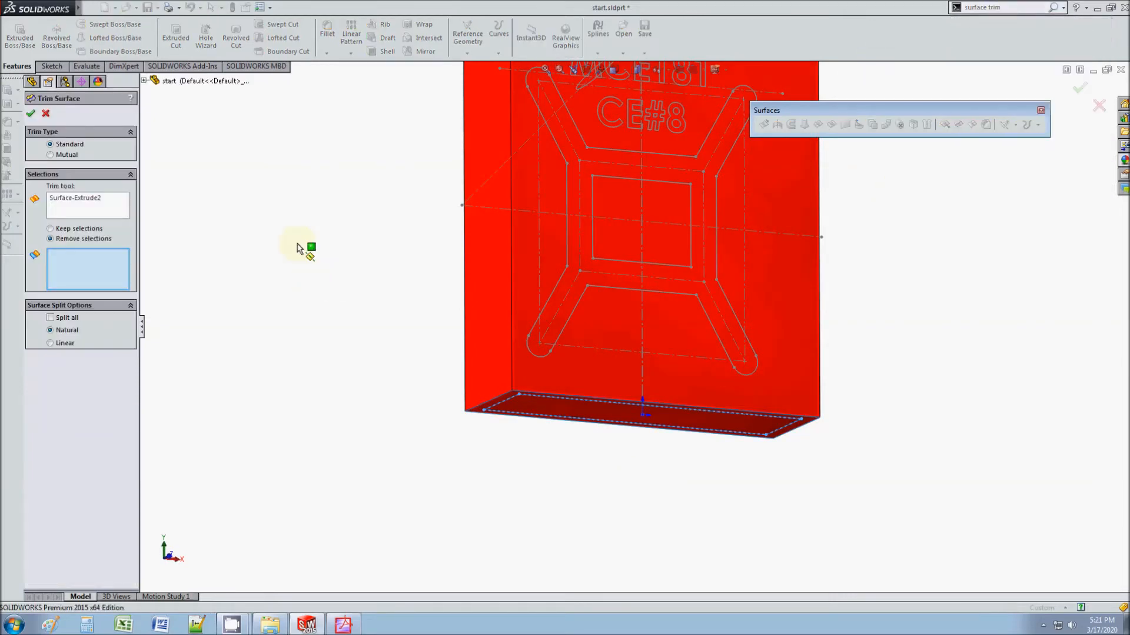
click(343, 625)
scroll(365, 433, down, 10)
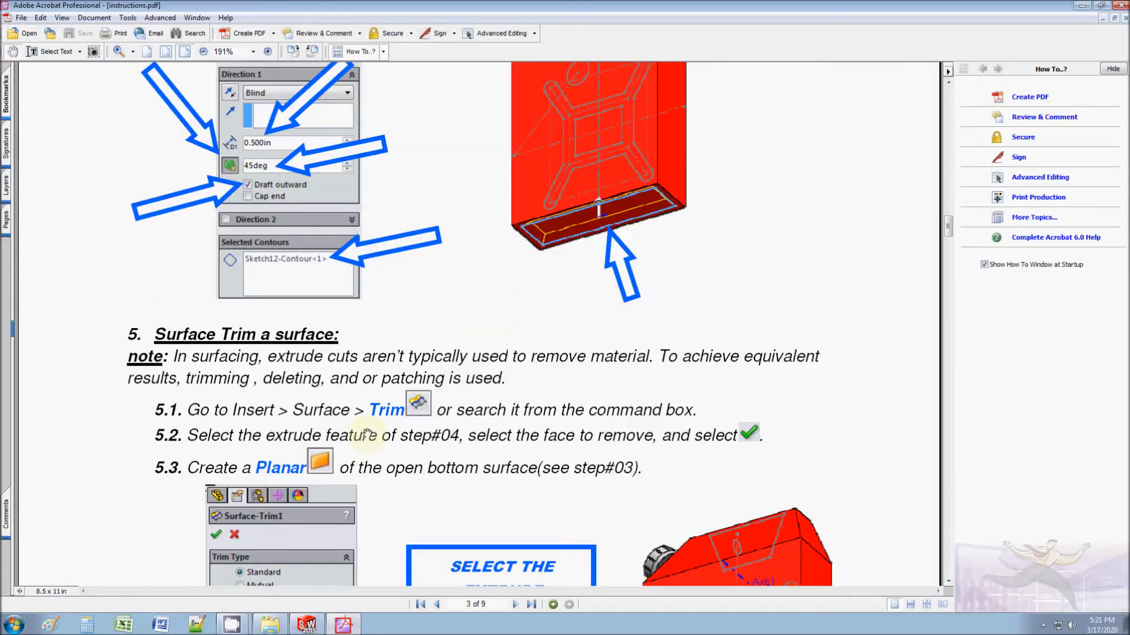
scroll(367, 434, down, 4)
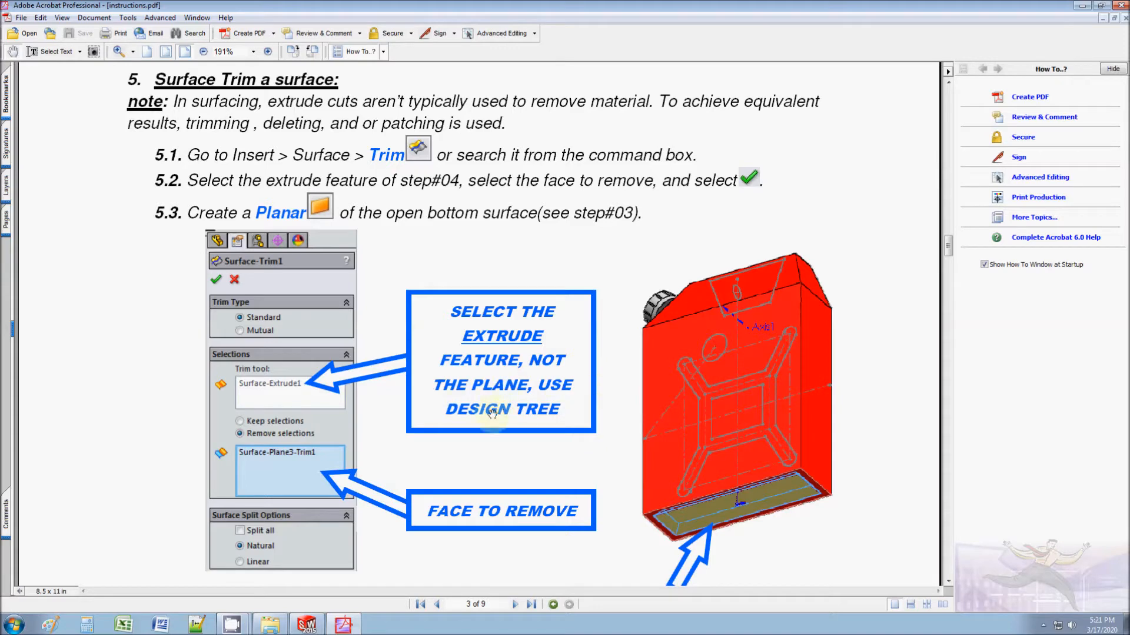
Step: Back in SOLIDWORKS, clear the trim tool selection and choose Surface-Extrude2 from the design tree as the trim tool
click(307, 625)
right_click(94, 207)
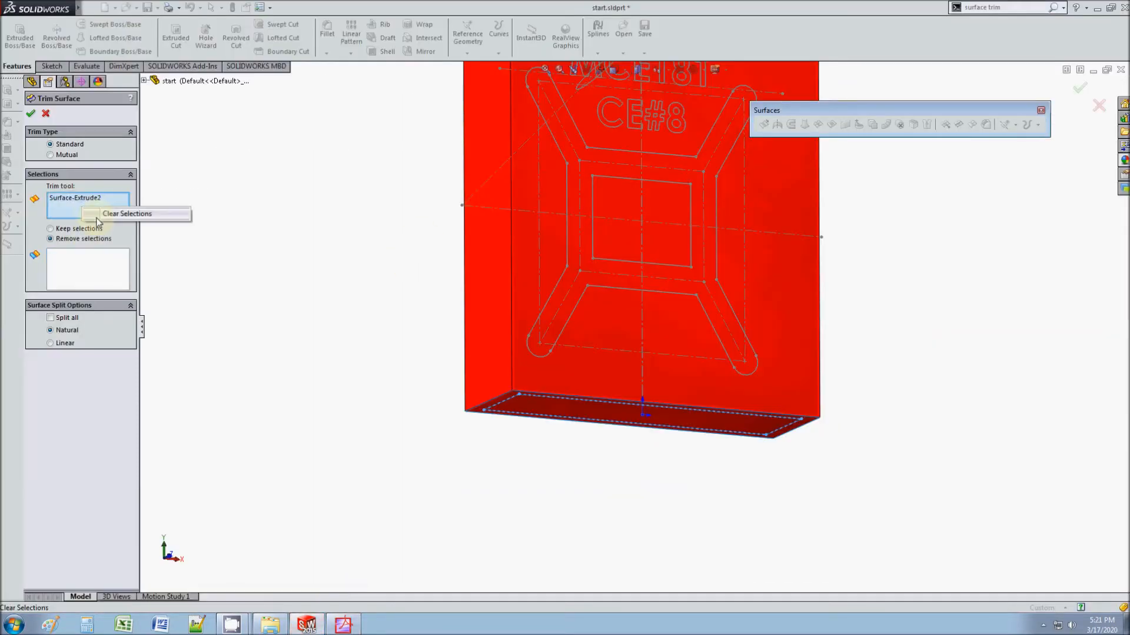
click(127, 214)
click(144, 81)
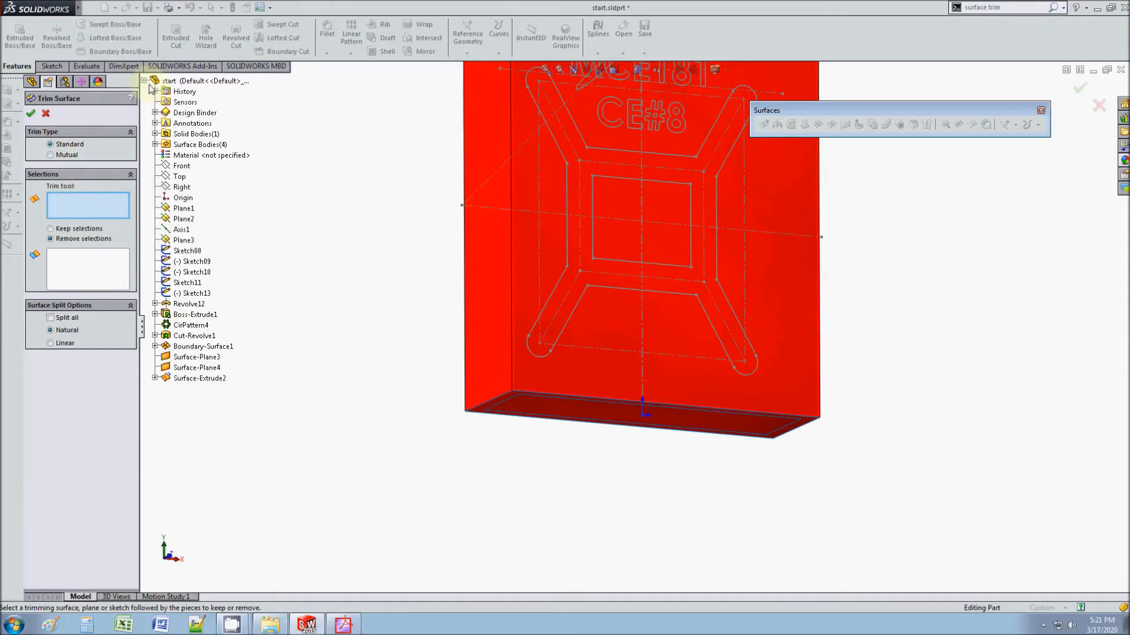
click(203, 380)
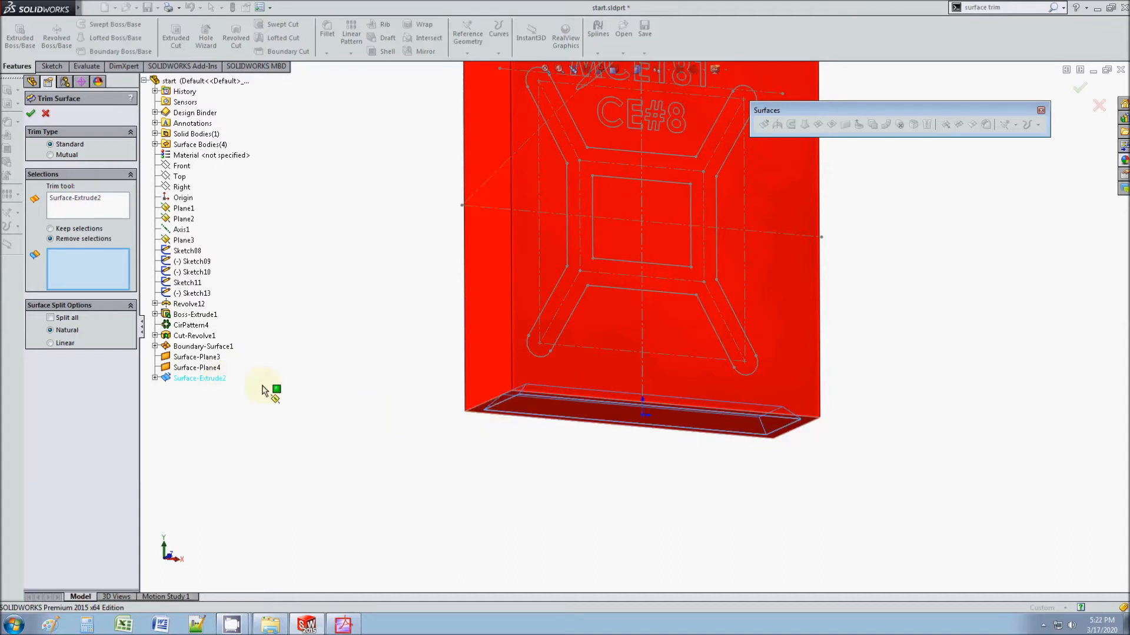
Step: Select the inner region of the bottom planar surface as the piece to remove and complete the trim
click(97, 263)
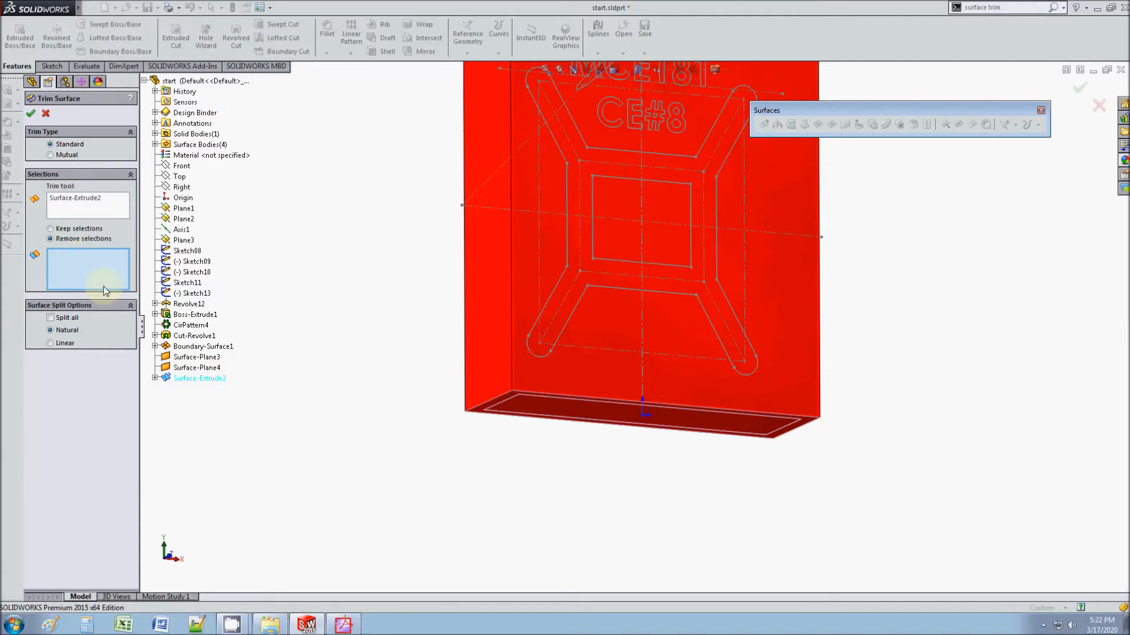
click(605, 411)
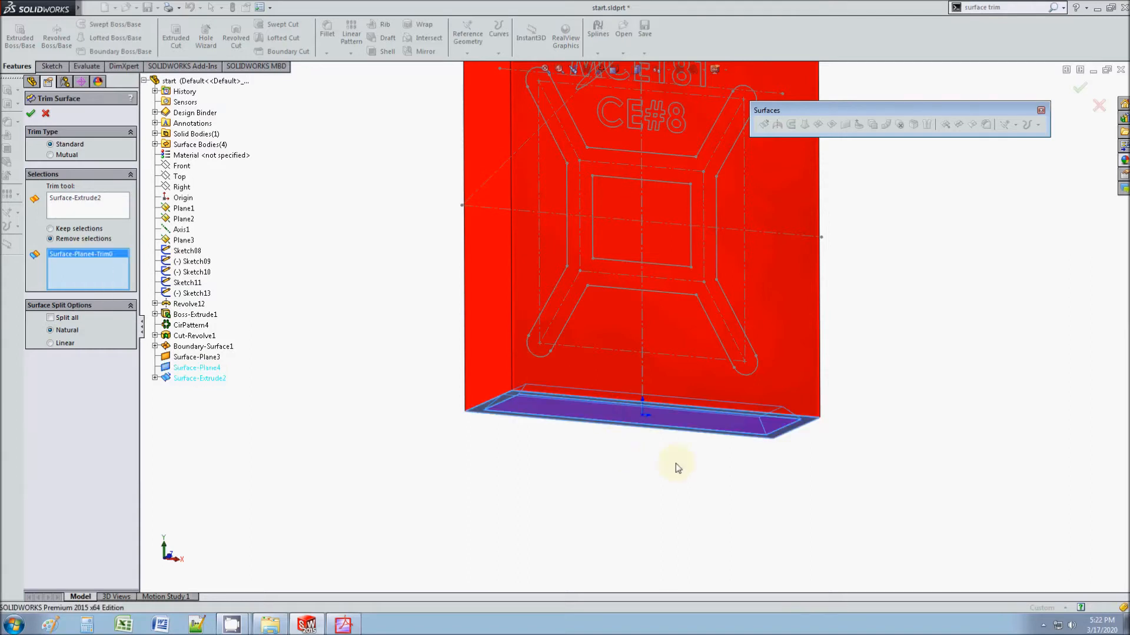
middle_drag(676, 466, 648, 399)
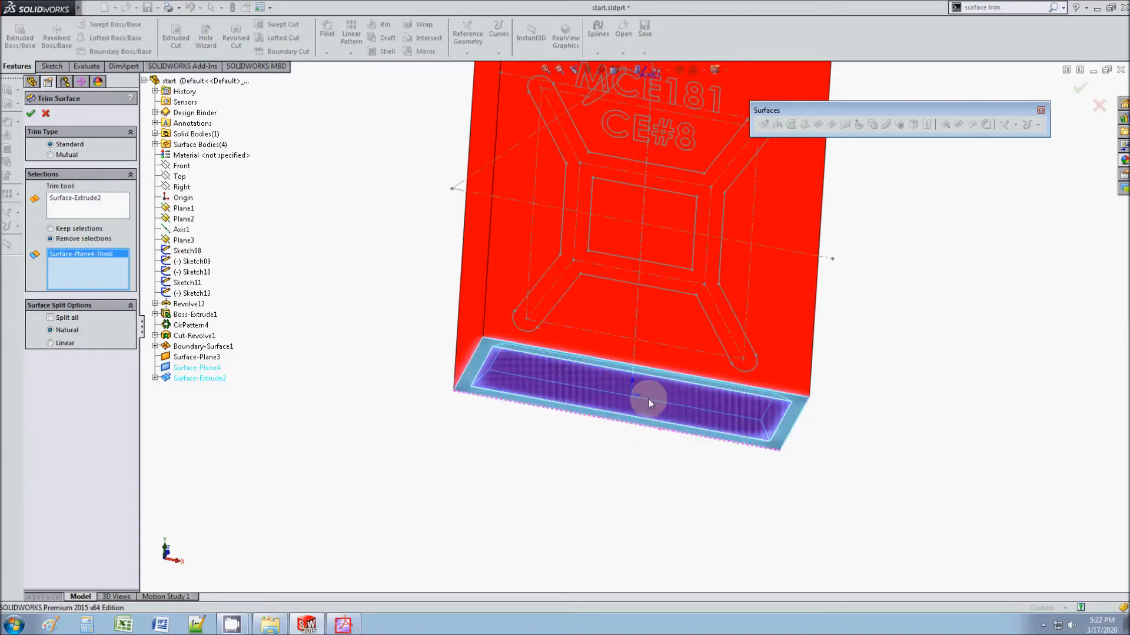
click(31, 115)
Step: Cap the inner end of the drafted bottom recess with a planar surface bounded by its four inner edges
middle_drag(651, 428, 479, 378)
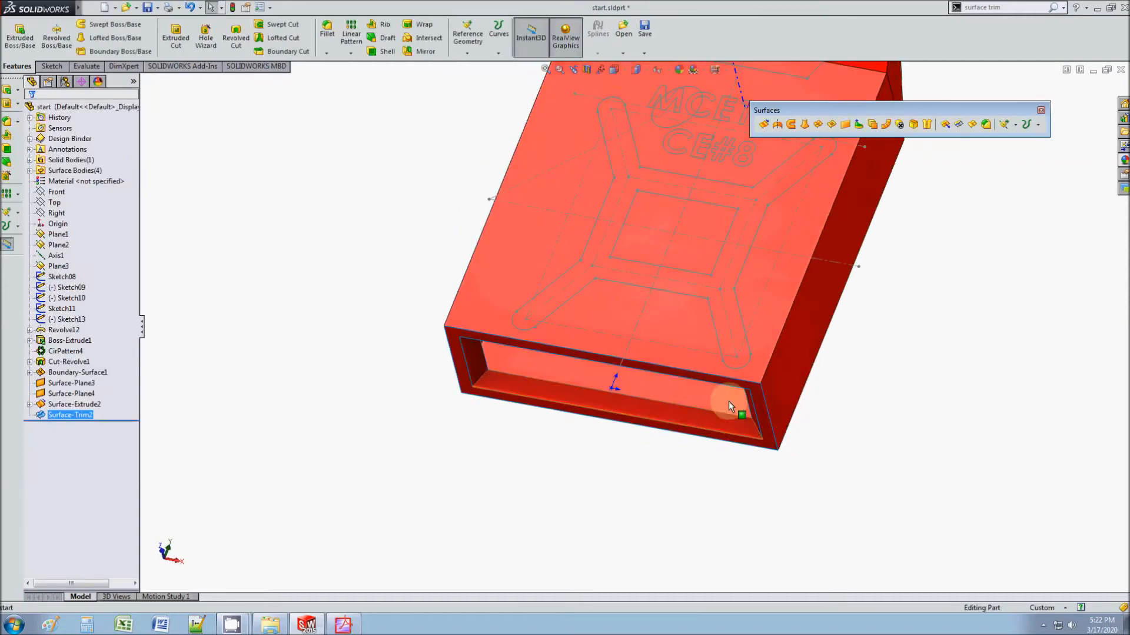
scroll(671, 410, down, 3)
middle_drag(665, 390, 666, 335)
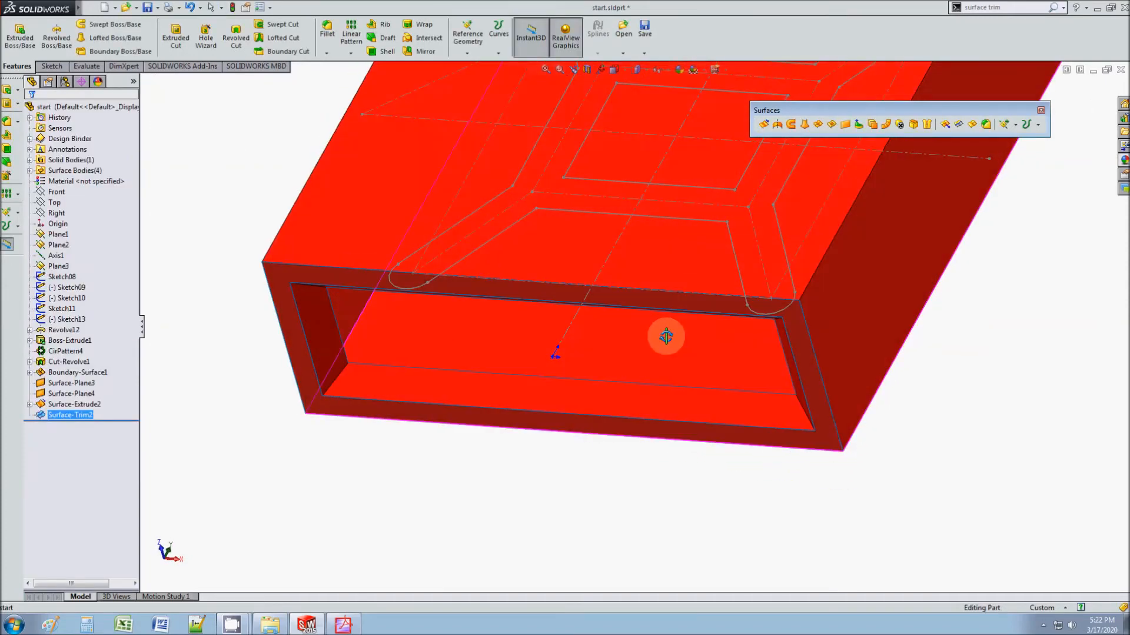
click(835, 126)
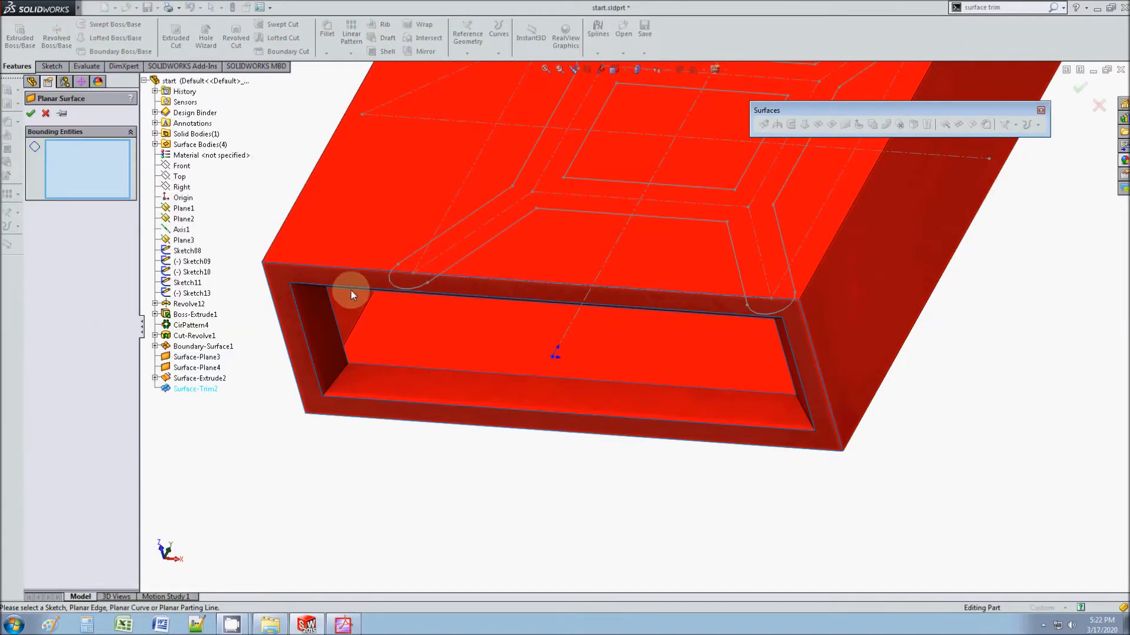
scroll(352, 289, down, 2)
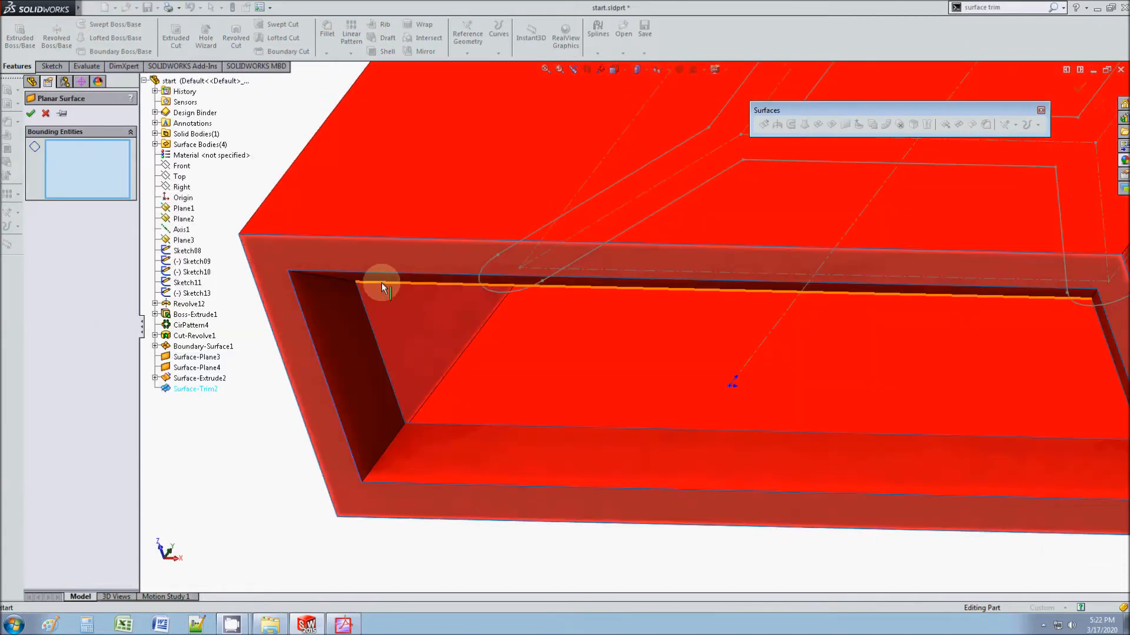
click(381, 284)
click(361, 299)
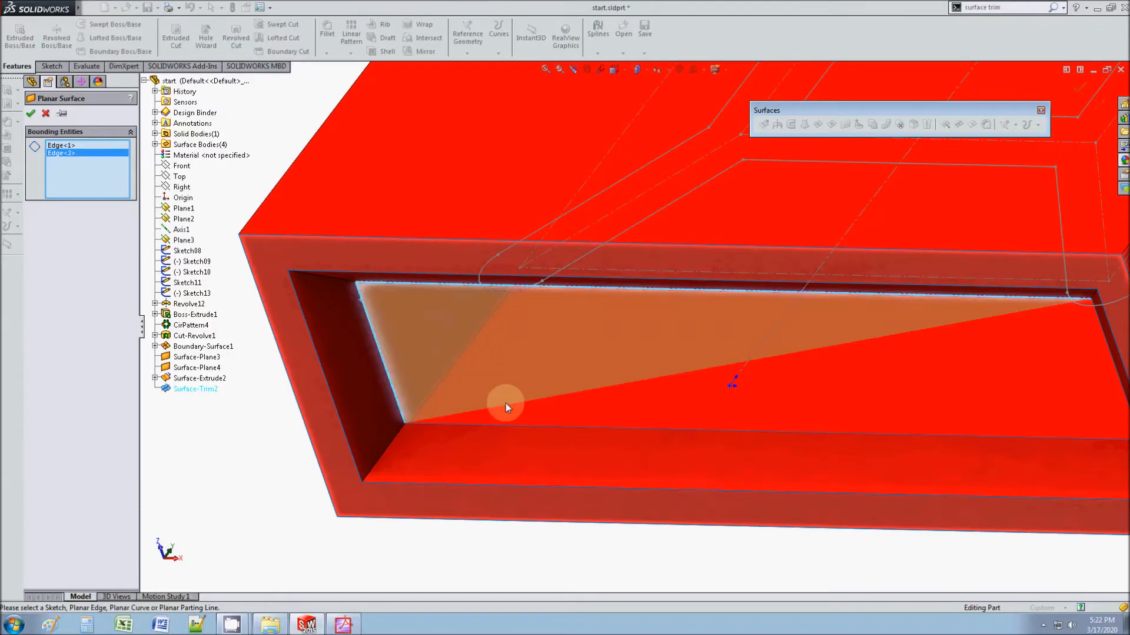
click(546, 427)
middle_drag(546, 427, 866, 344)
click(1018, 319)
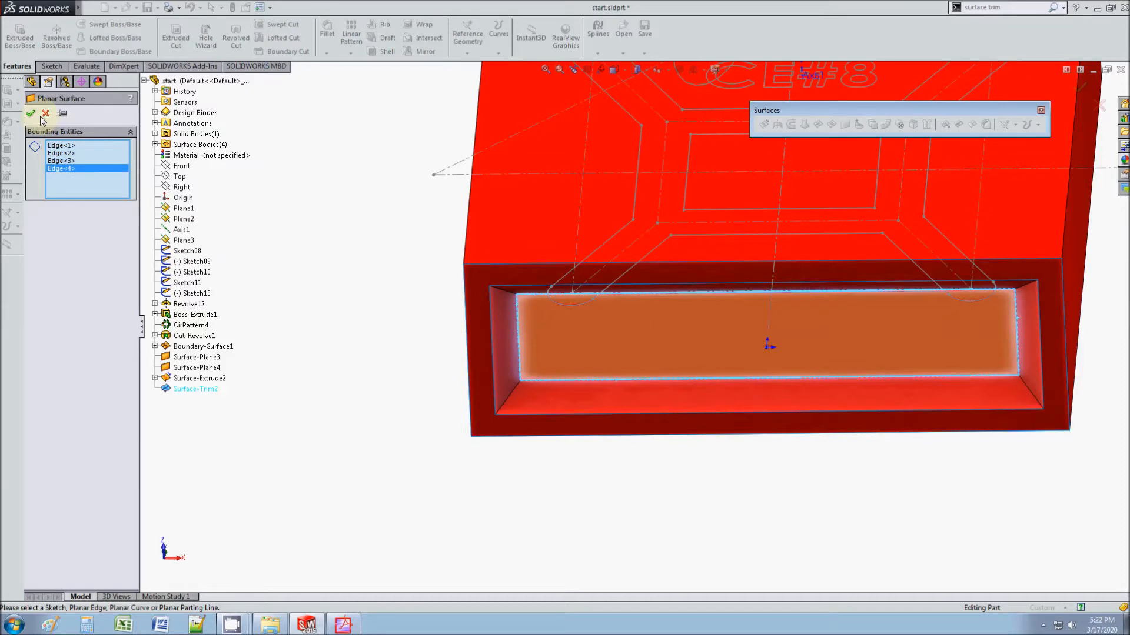
click(31, 115)
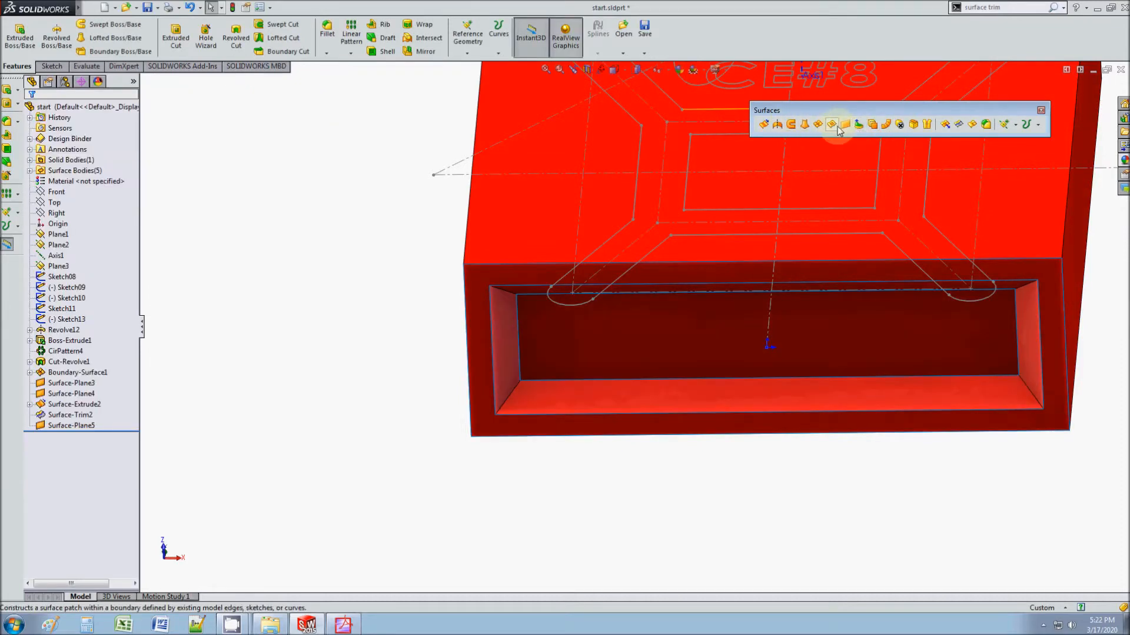
Step: Knit the drafted recess walls, the trimmed bottom surface and the inner planar cap into one surface
click(927, 125)
middle_drag(583, 305, 510, 318)
scroll(319, 332, down, 2)
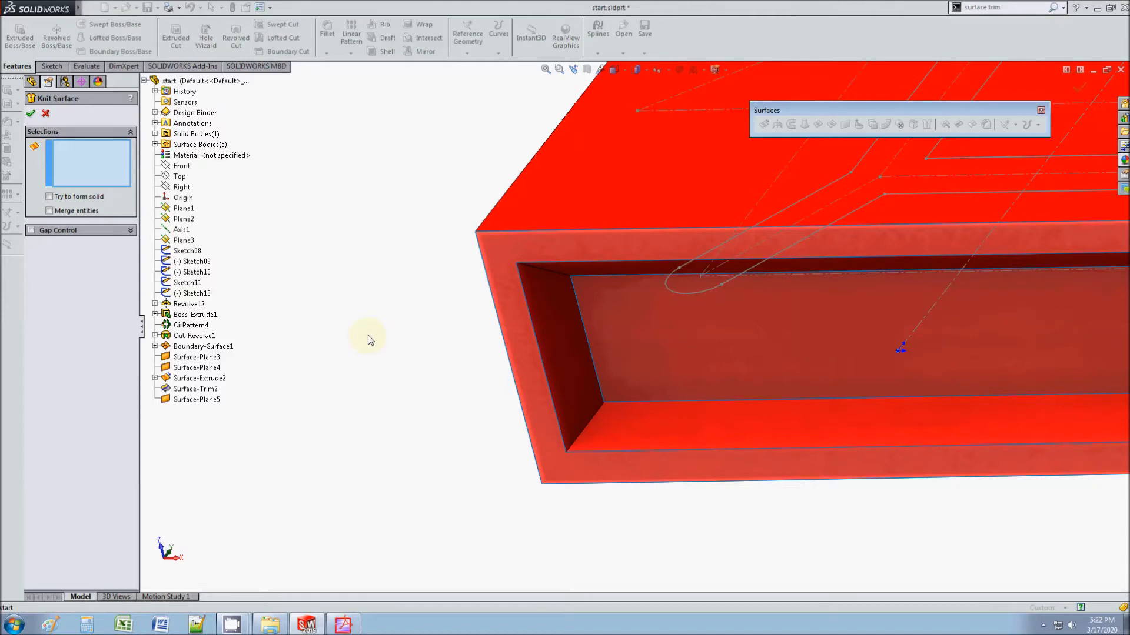
click(541, 304)
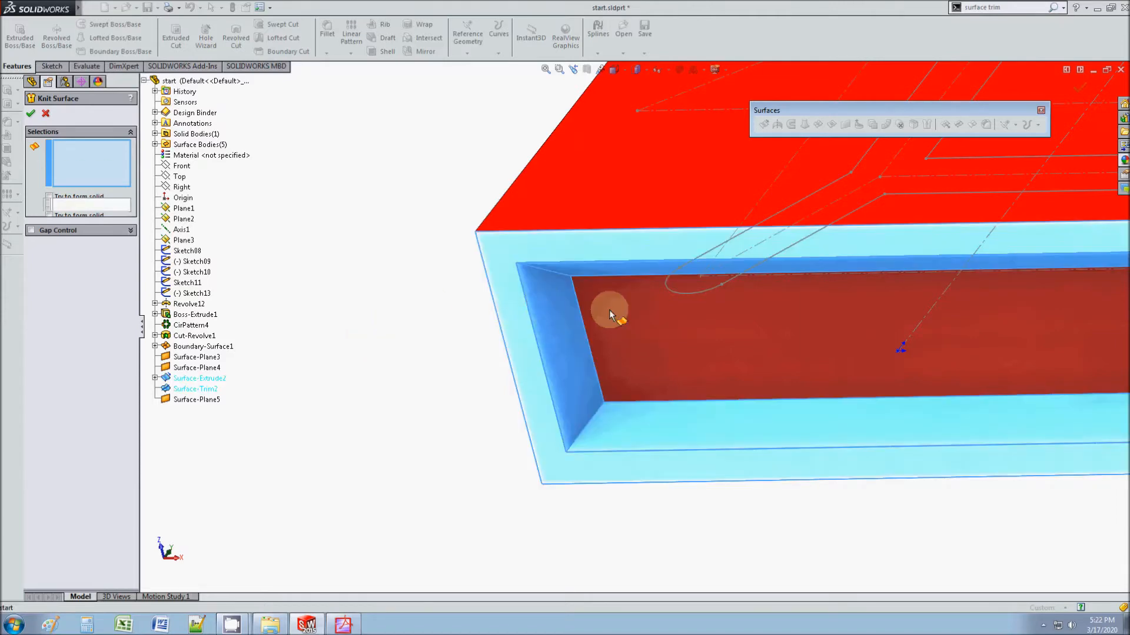
click(609, 315)
middle_drag(570, 222, 767, 380)
click(31, 115)
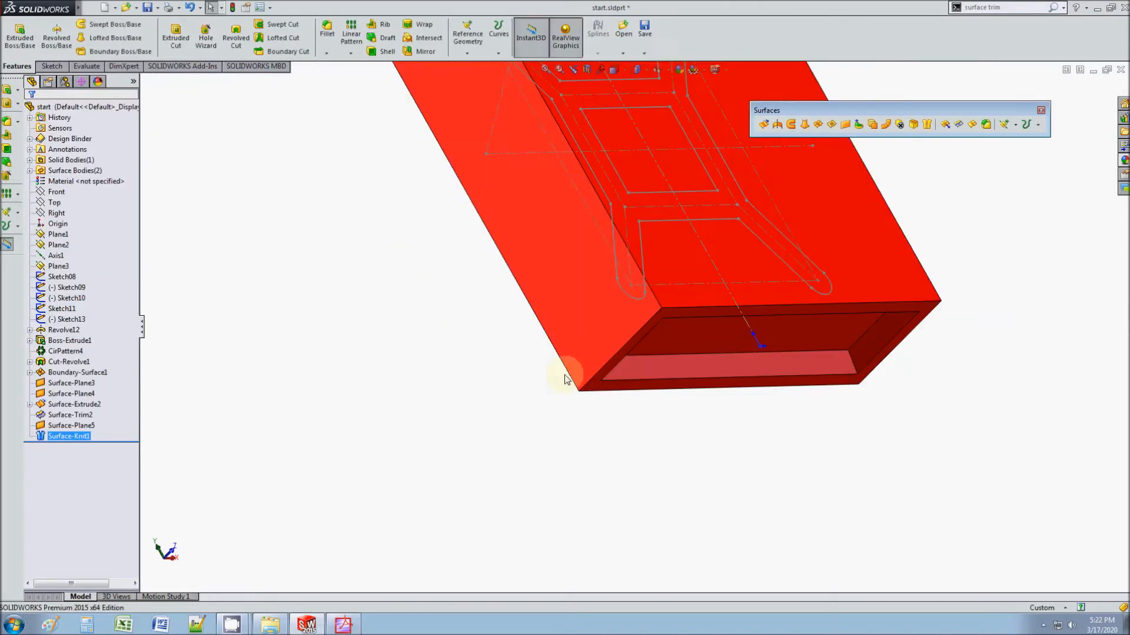
Step: Try a constant-size symmetric fillet on the inner edges of the bottom recess
scroll(606, 378, down, 3)
middle_drag(694, 350, 578, 313)
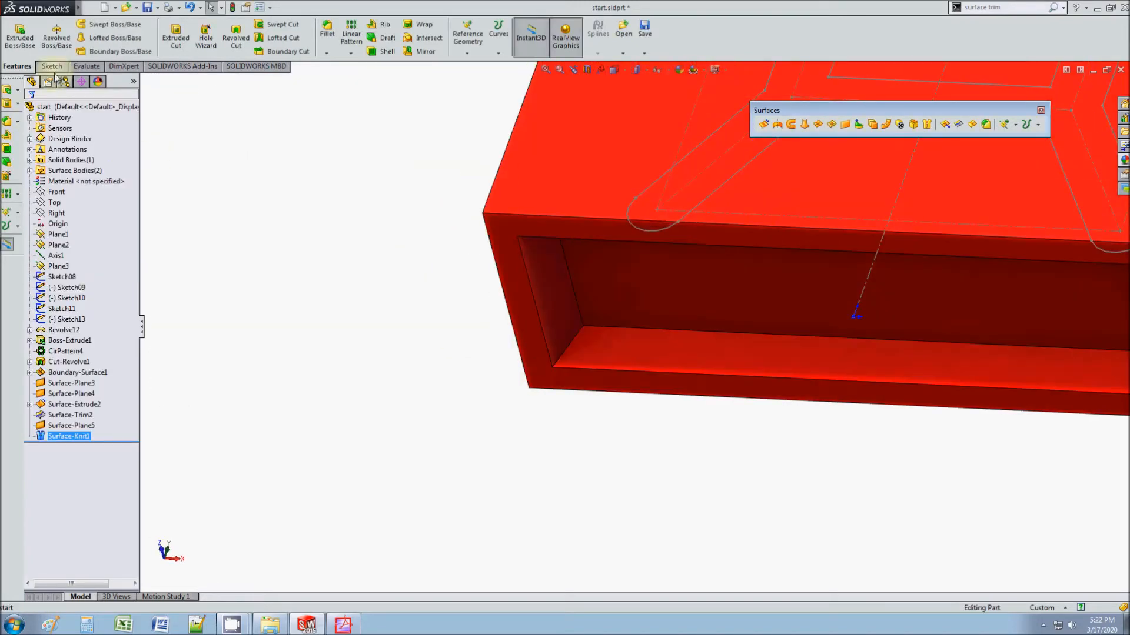
click(327, 30)
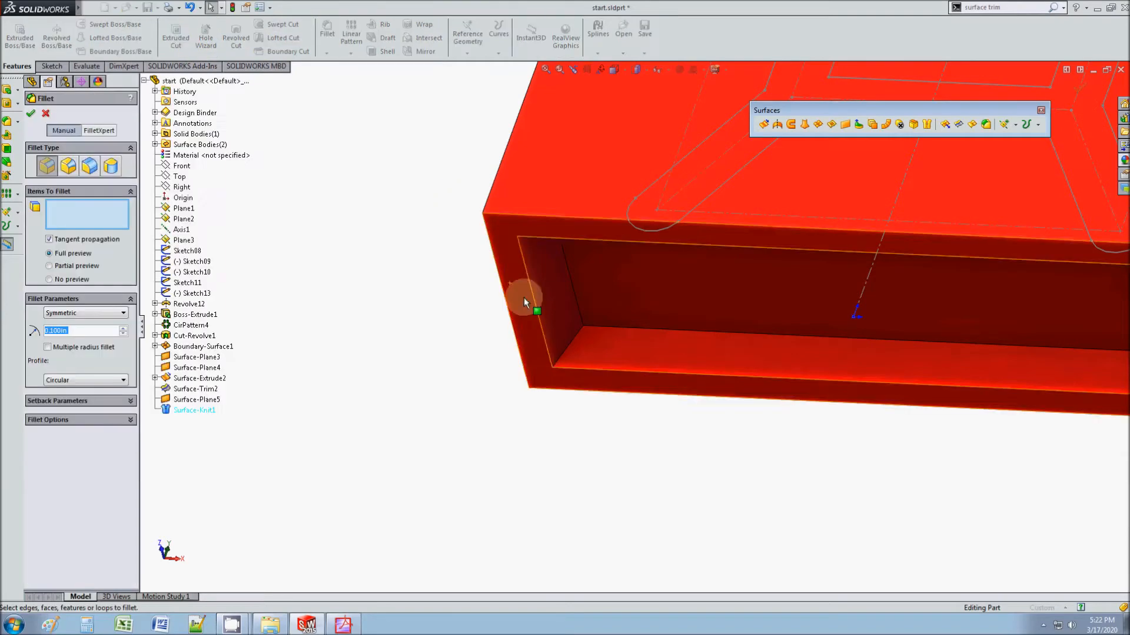
click(568, 271)
click(123, 328)
click(123, 329)
click(123, 329)
click(123, 328)
click(30, 112)
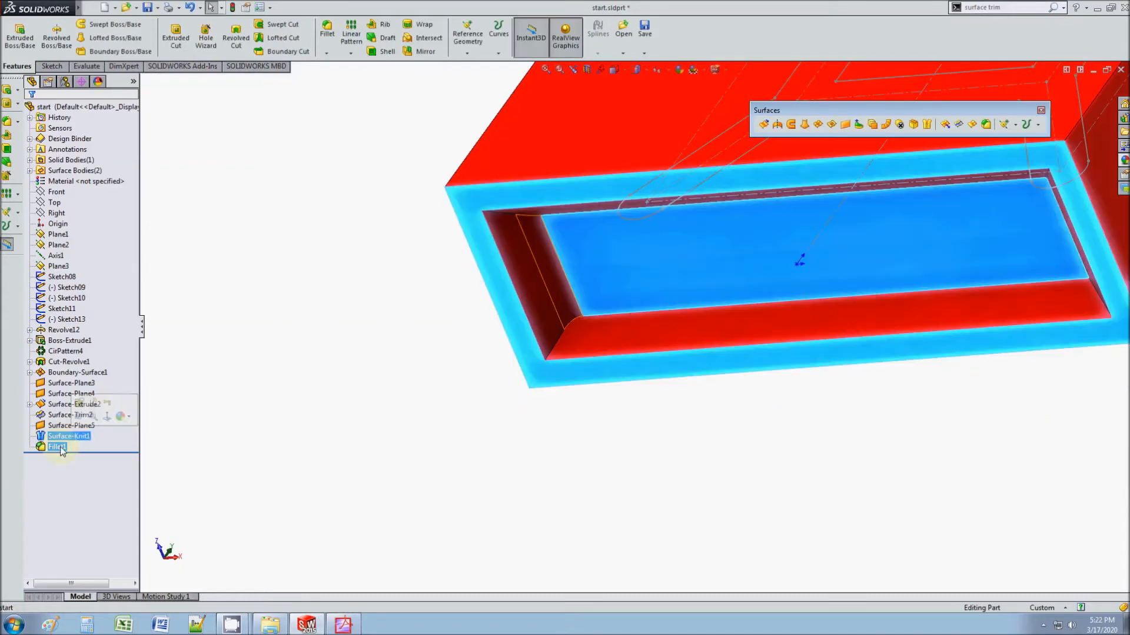
Step: Delete the trial fillet on the bottom recess
key(Delete)
click(640, 253)
middle_drag(699, 262, 723, 243)
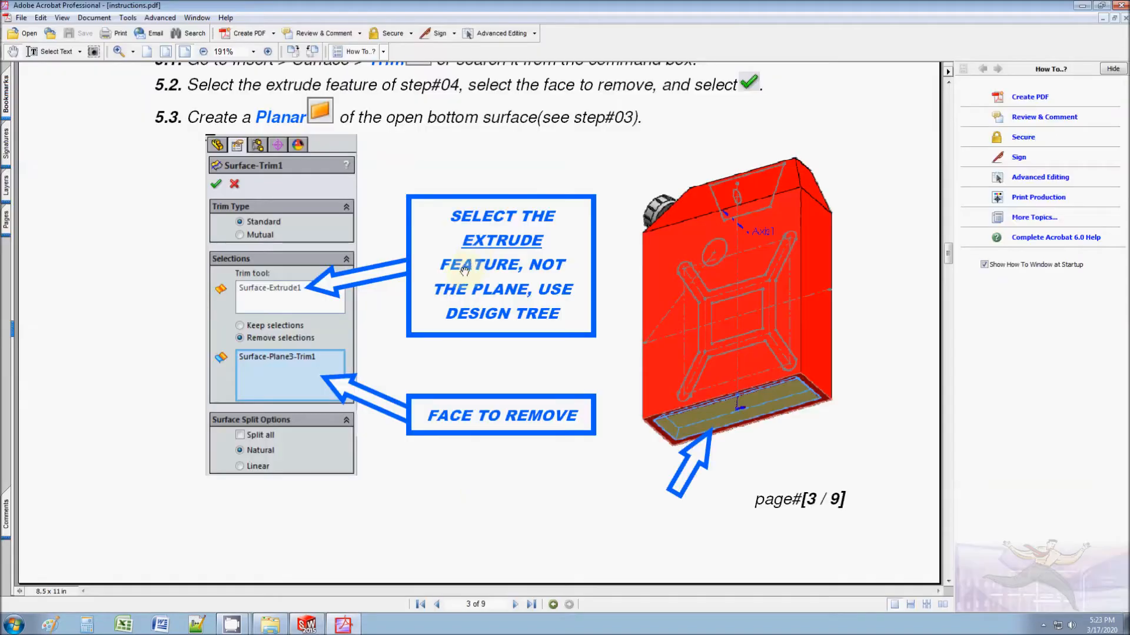
Step: Switch to the PDF instructions in Adobe Acrobat and examine the split line step and the figure of the finished gas tank
scroll(464, 270, down, 5)
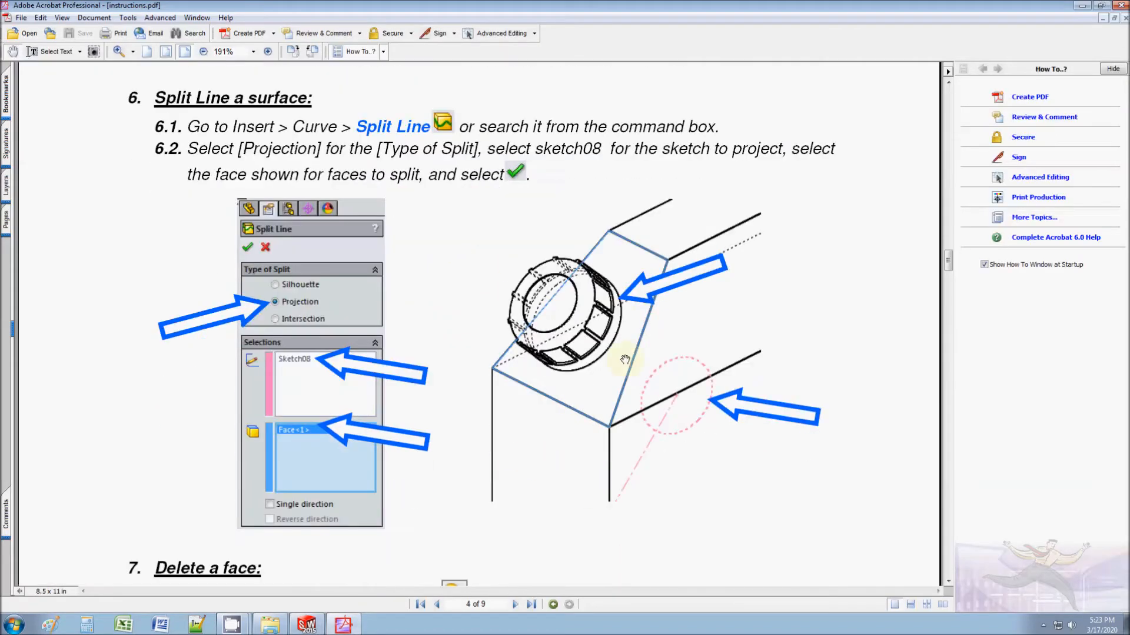
drag(948, 268, 949, 89)
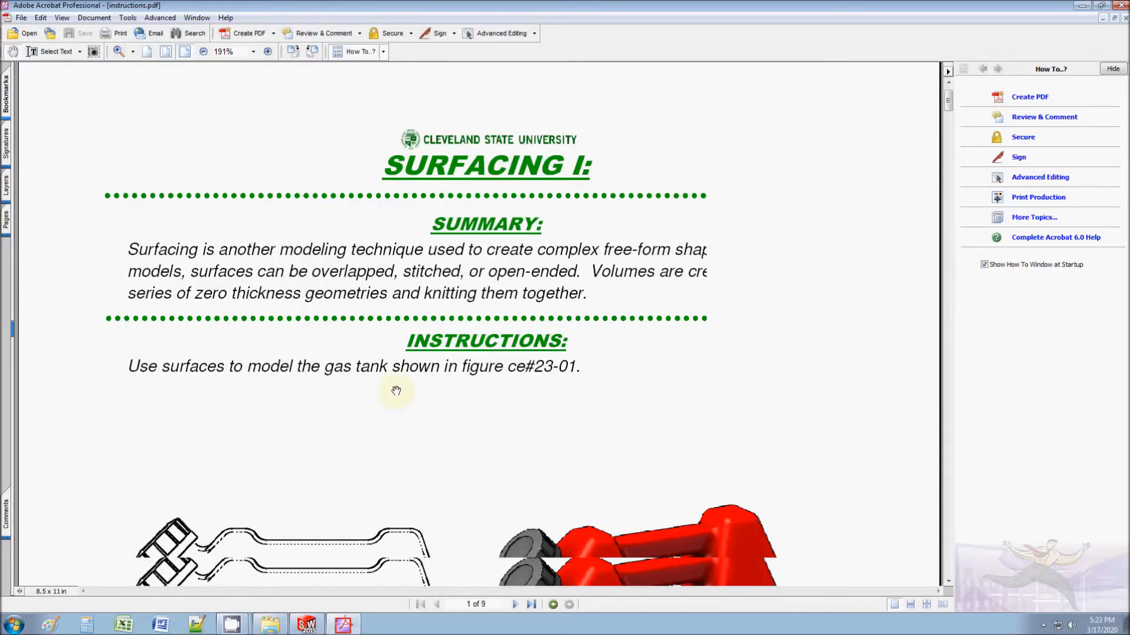
scroll(569, 469, down, 3)
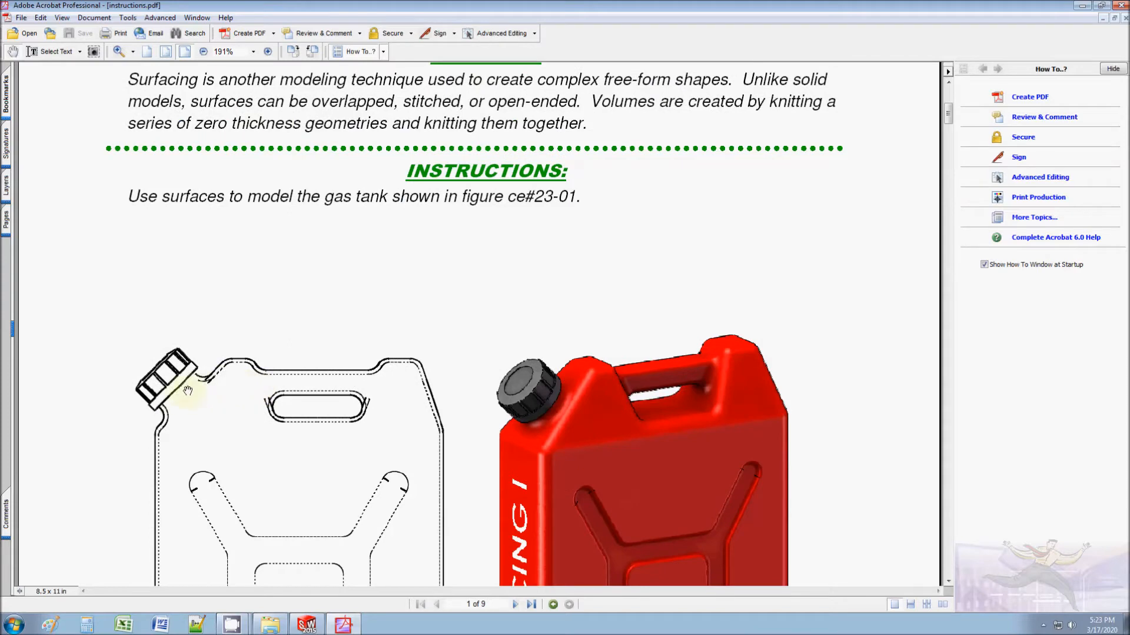
scroll(192, 395, down, 2)
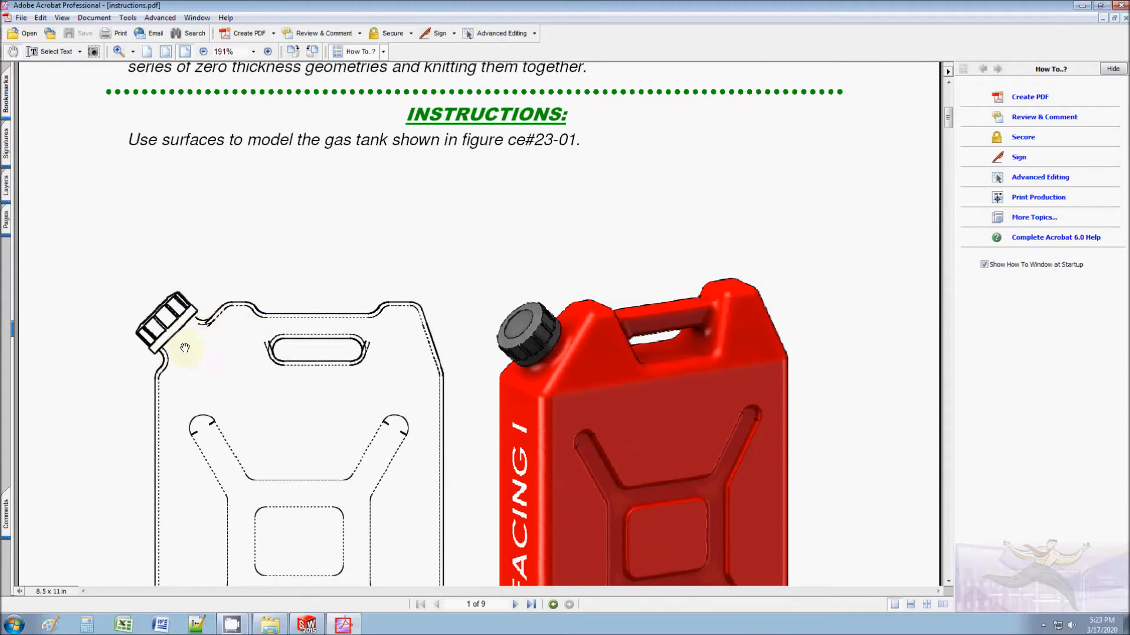
scroll(184, 373, down, 2)
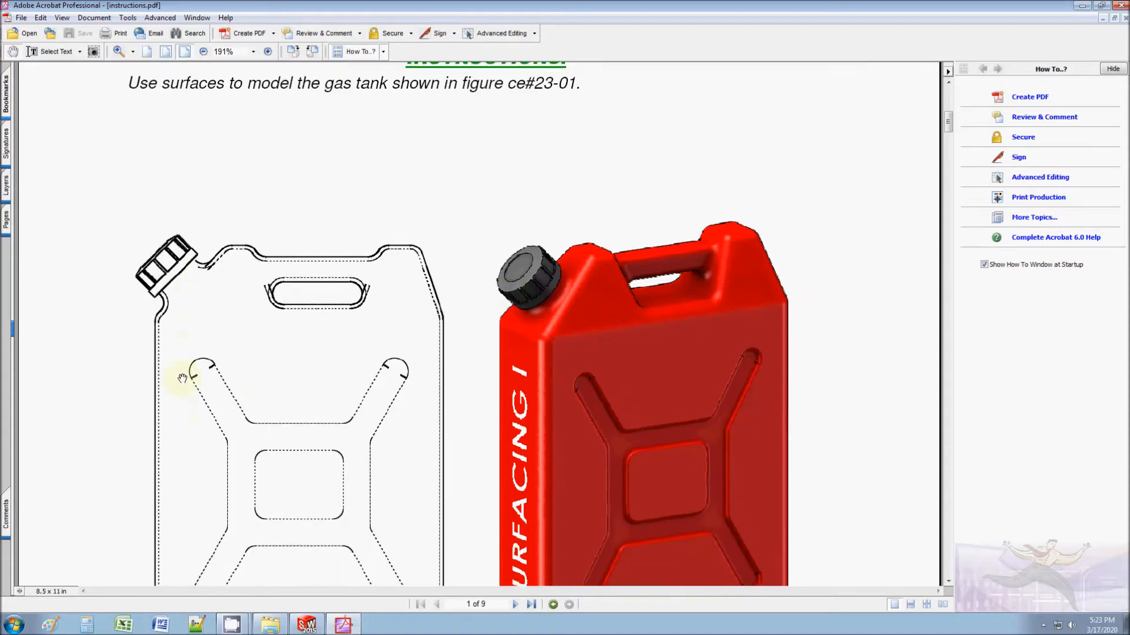
scroll(183, 378, down, 1)
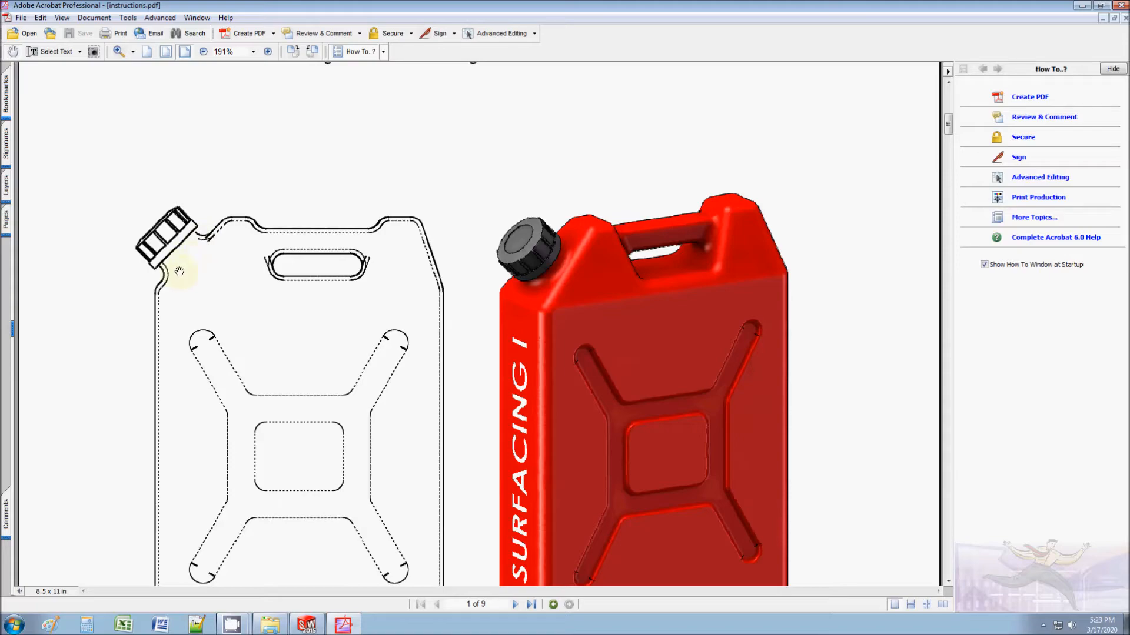
scroll(751, 351, down, 15)
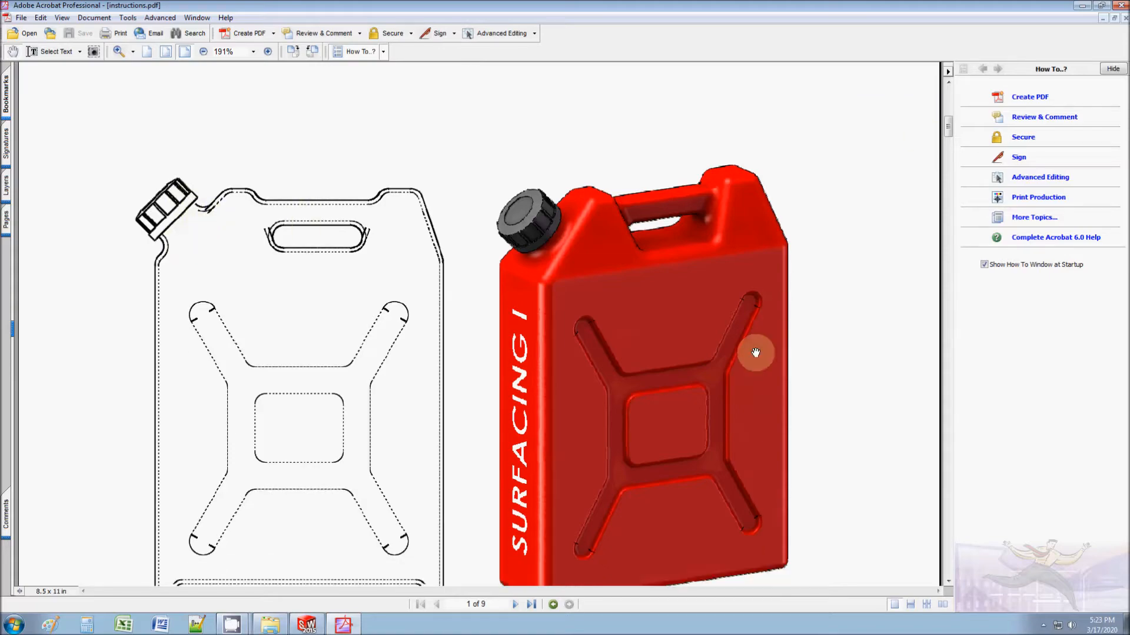
scroll(571, 447, down, 15)
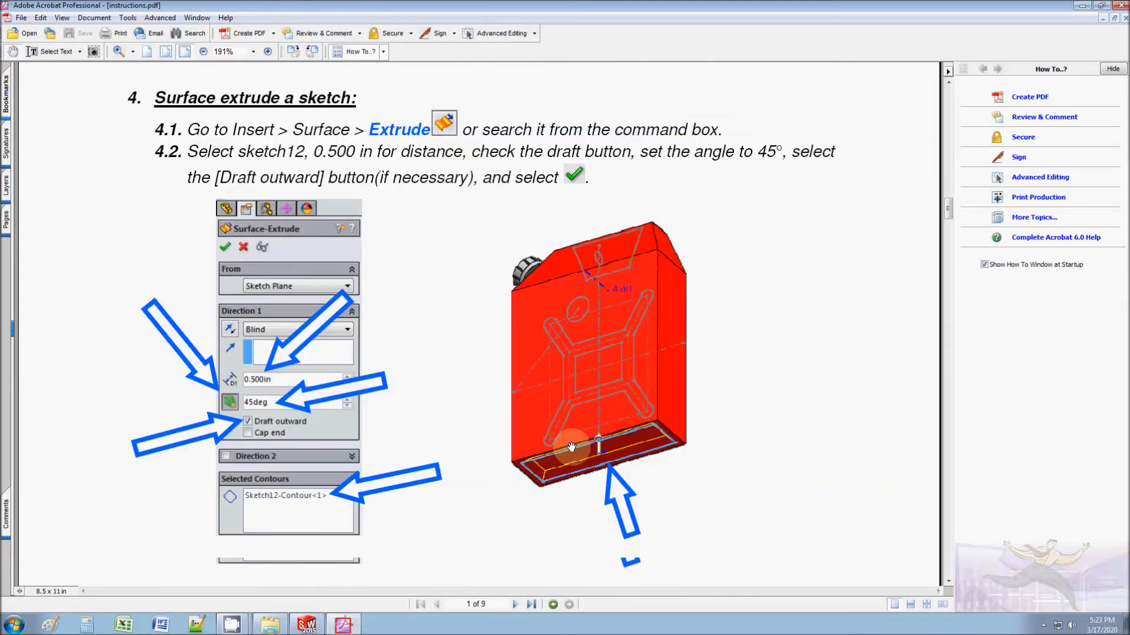
Step: Read steps 6 to 9 of the instructions on splitting and deleting the face, ruling a surface and knitting all surfaces
scroll(540, 431, down, 10)
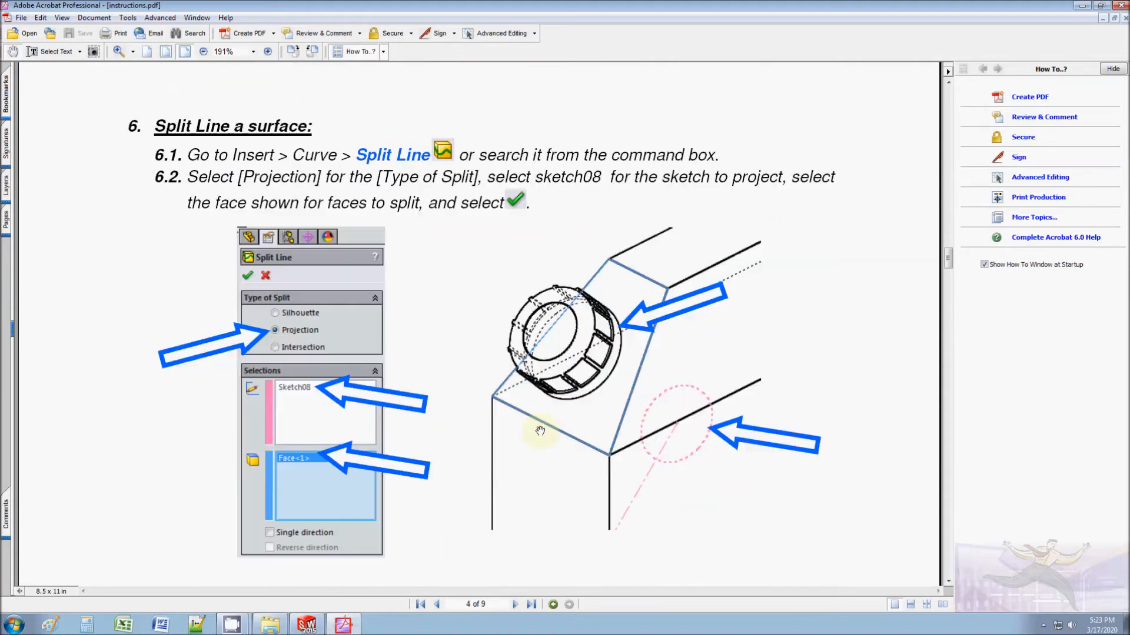
scroll(286, 176, up, 1)
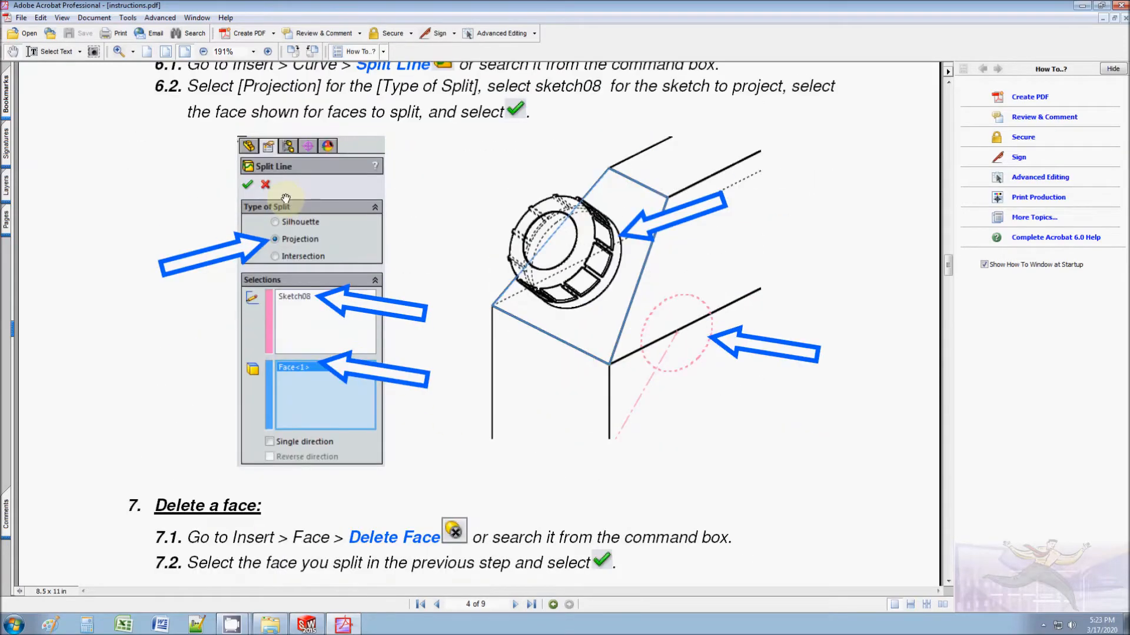
scroll(537, 365, down, 5)
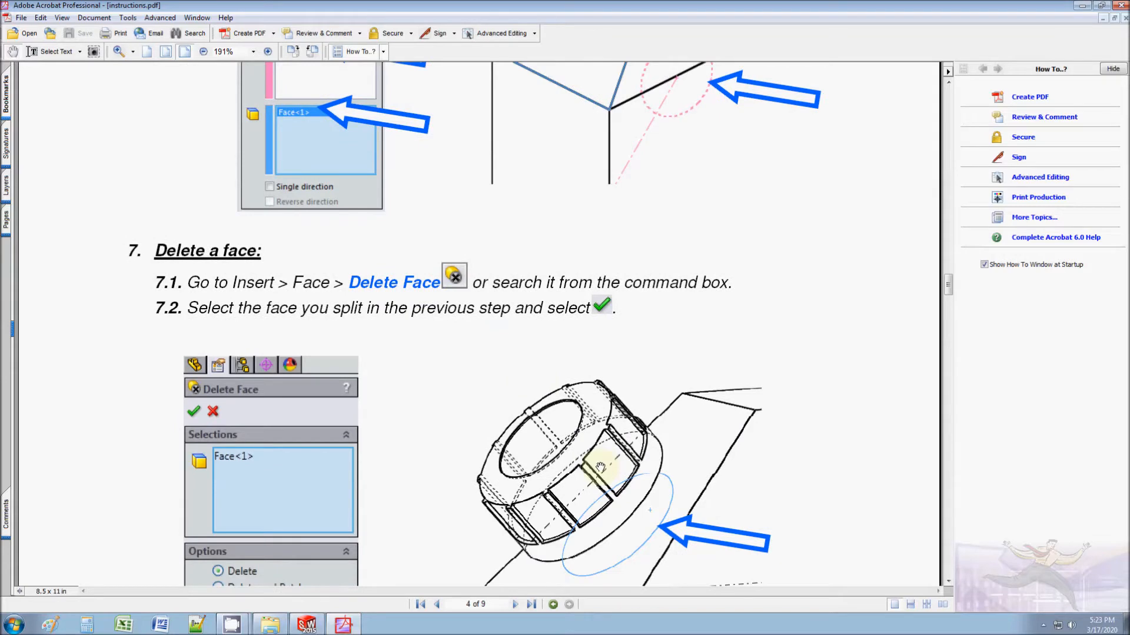
scroll(660, 509, down, 10)
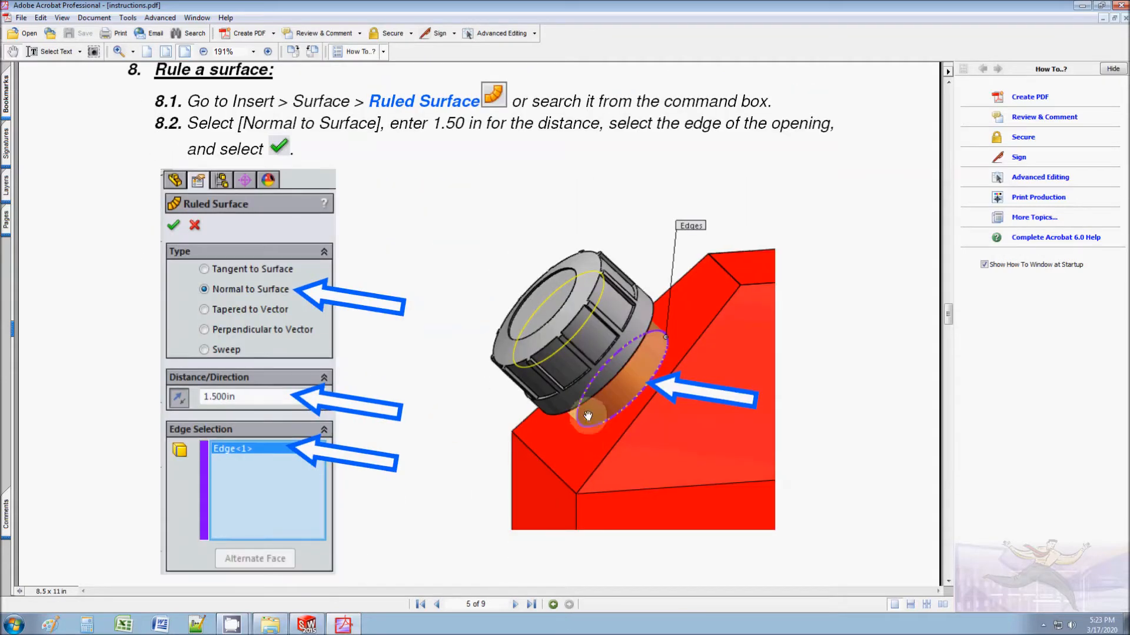
scroll(586, 321, down, 8)
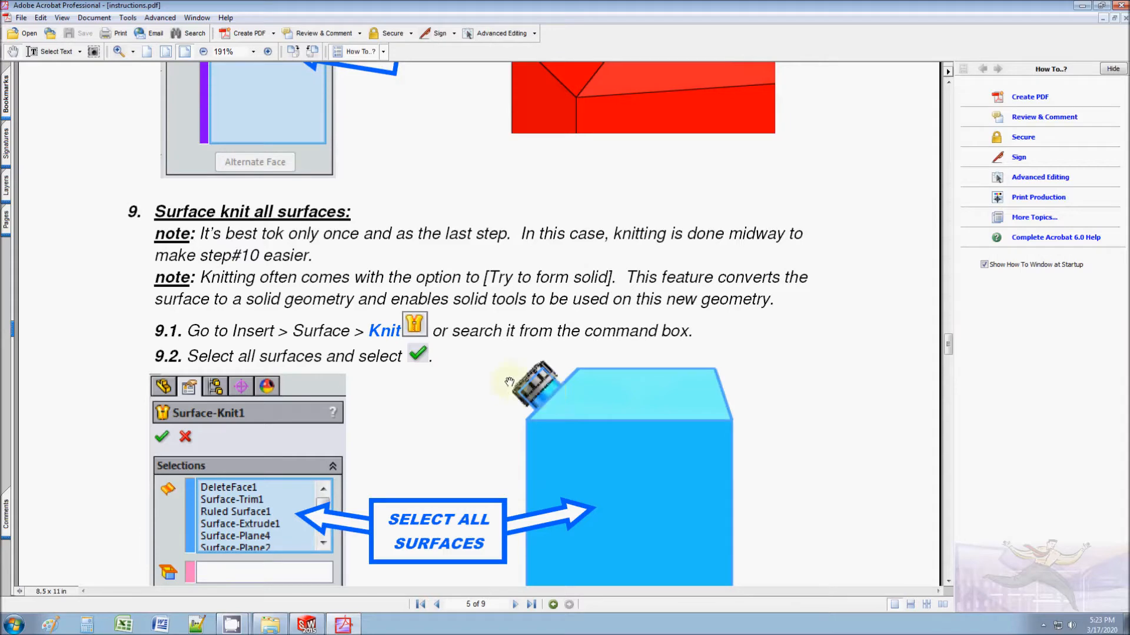
Step: Back in SOLIDWORKS, project Sketch08 as a split line onto the sloped face beneath the cap
click(318, 628)
middle_drag(461, 303, 608, 222)
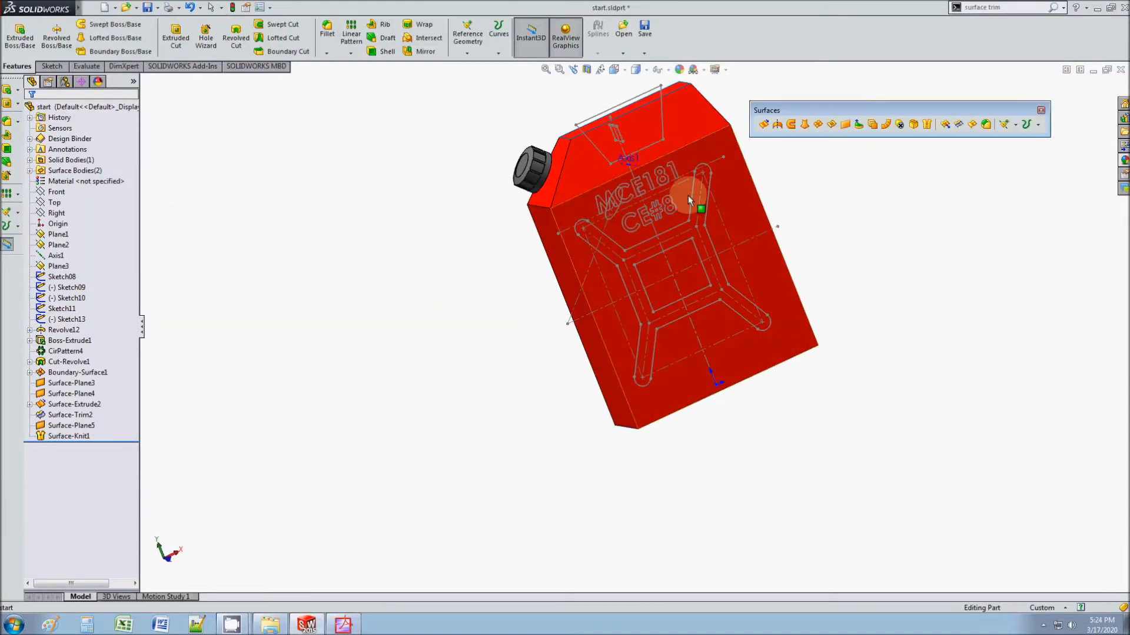
scroll(680, 206, down, 4)
scroll(680, 207, up, 2)
middle_drag(681, 208, 710, 210)
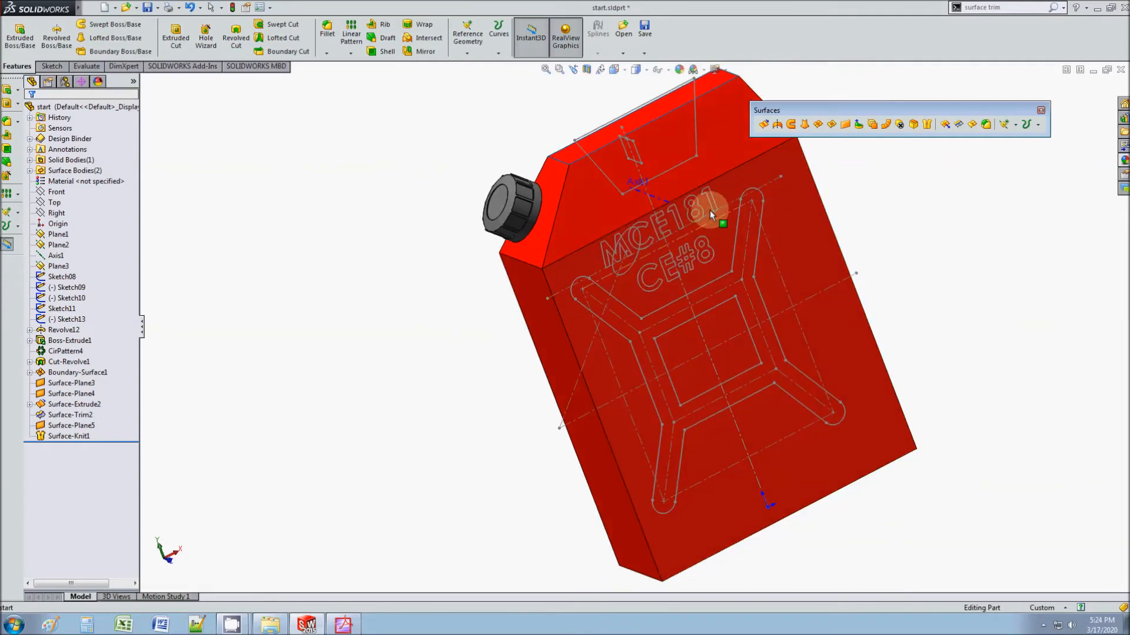
scroll(726, 199, down, 2)
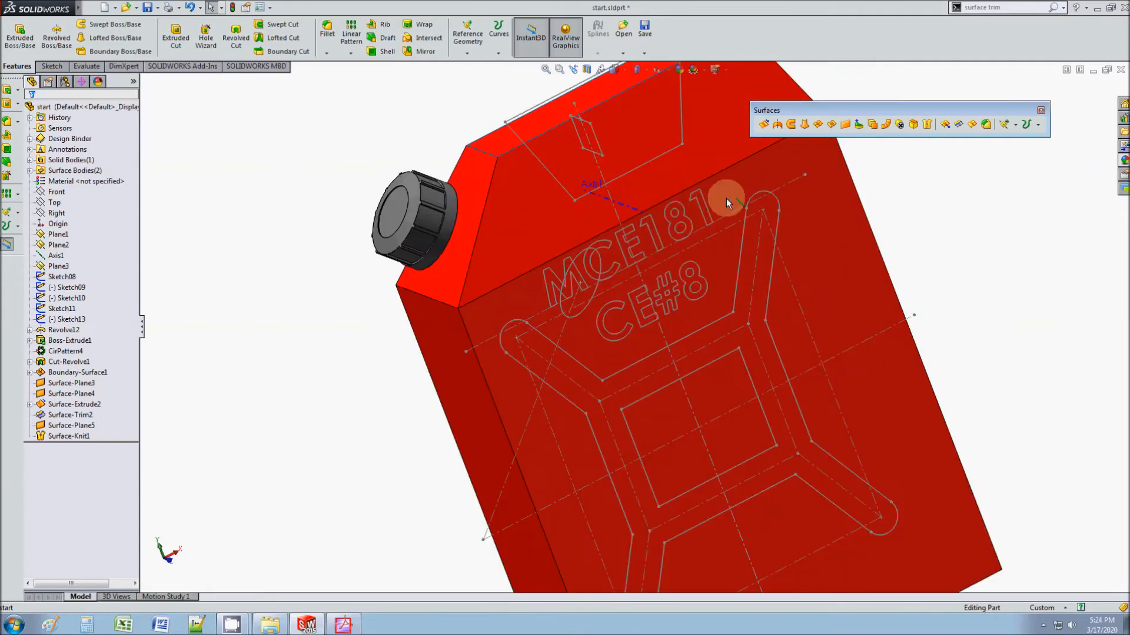
click(1014, 125)
click(1027, 125)
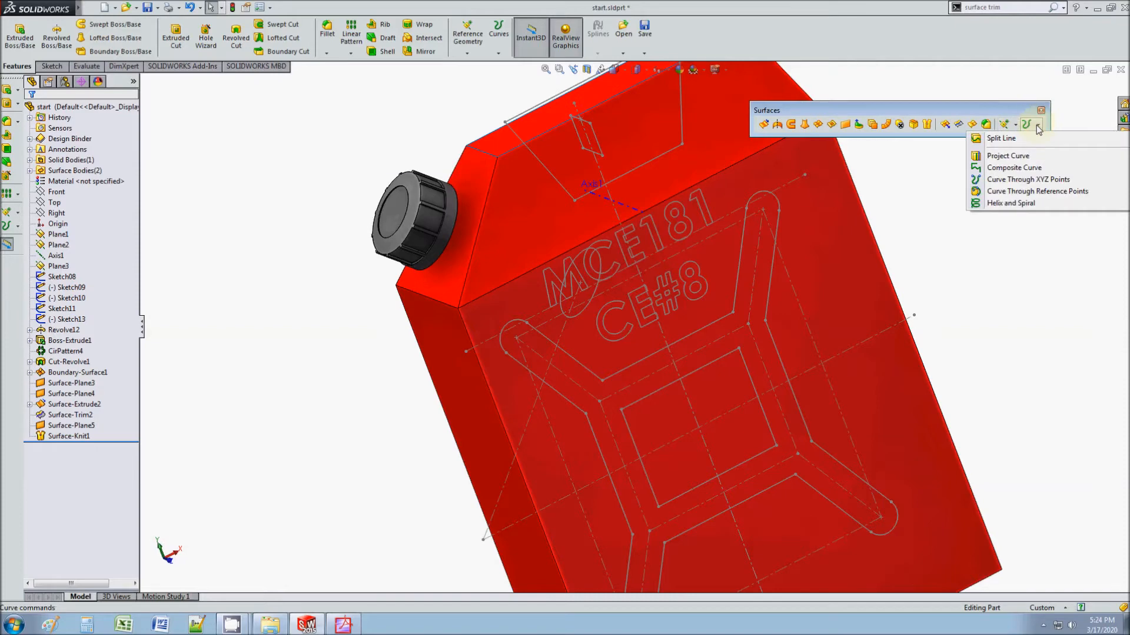
click(1007, 139)
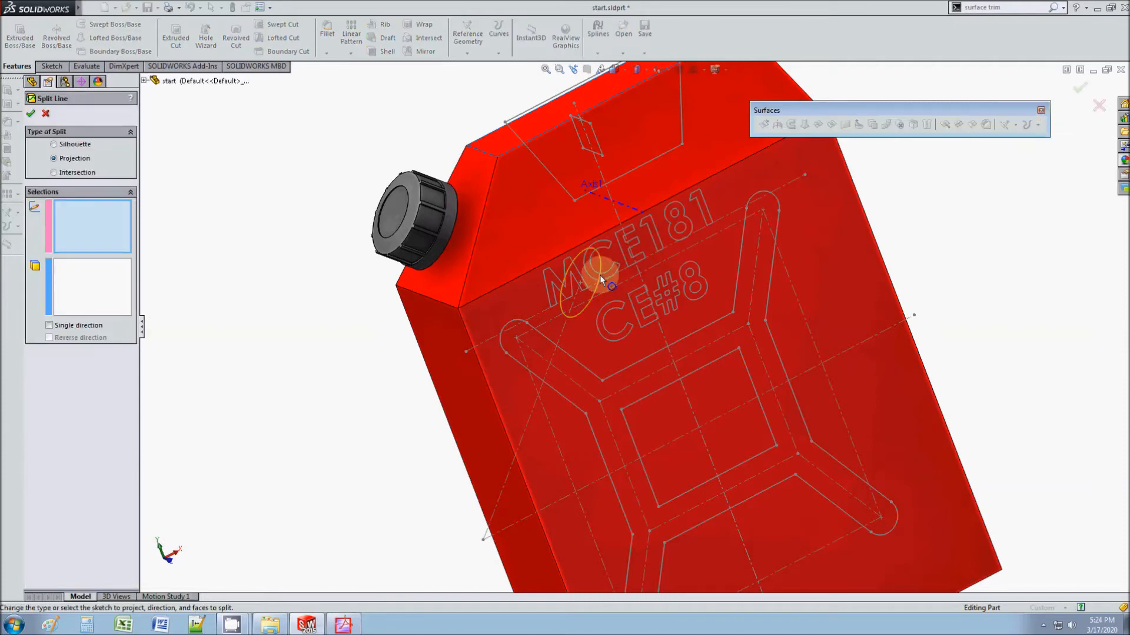
click(602, 264)
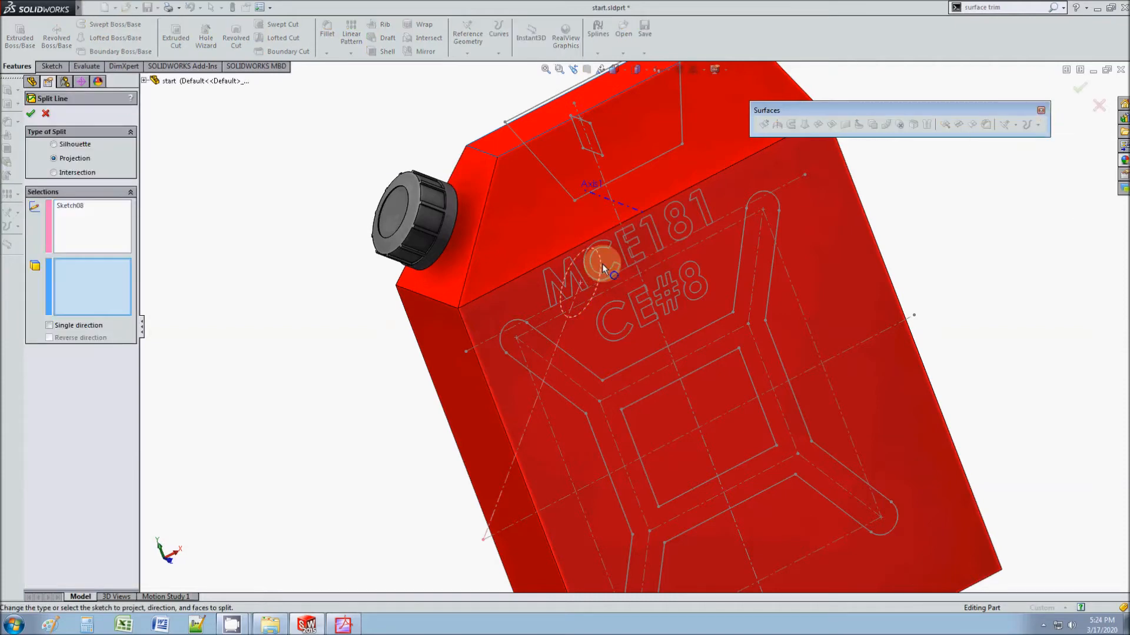
click(455, 248)
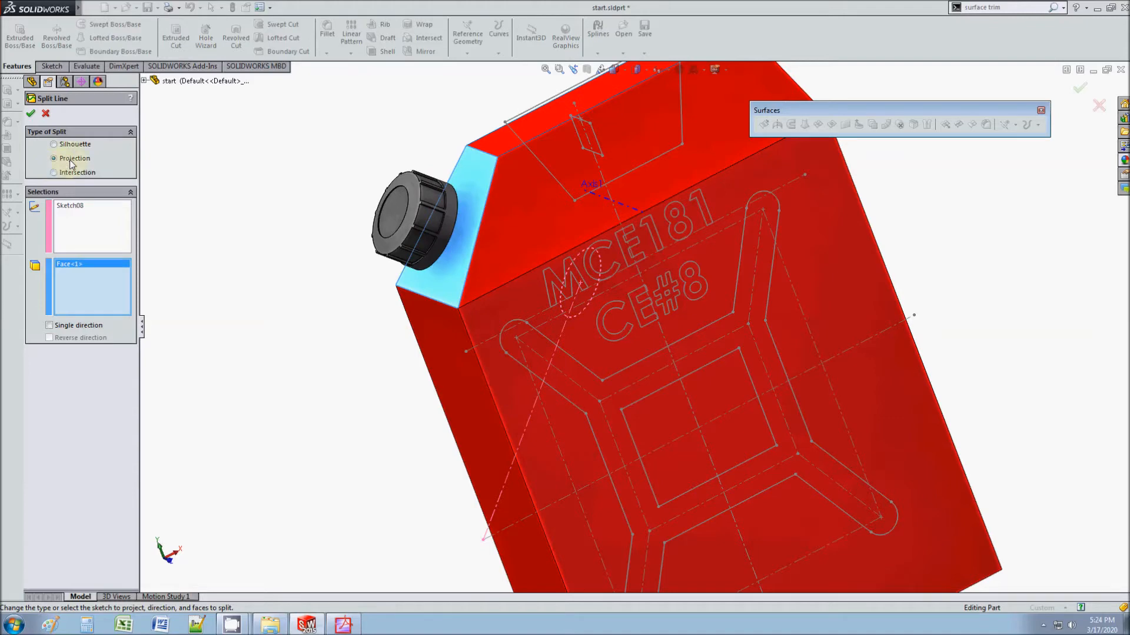
click(31, 114)
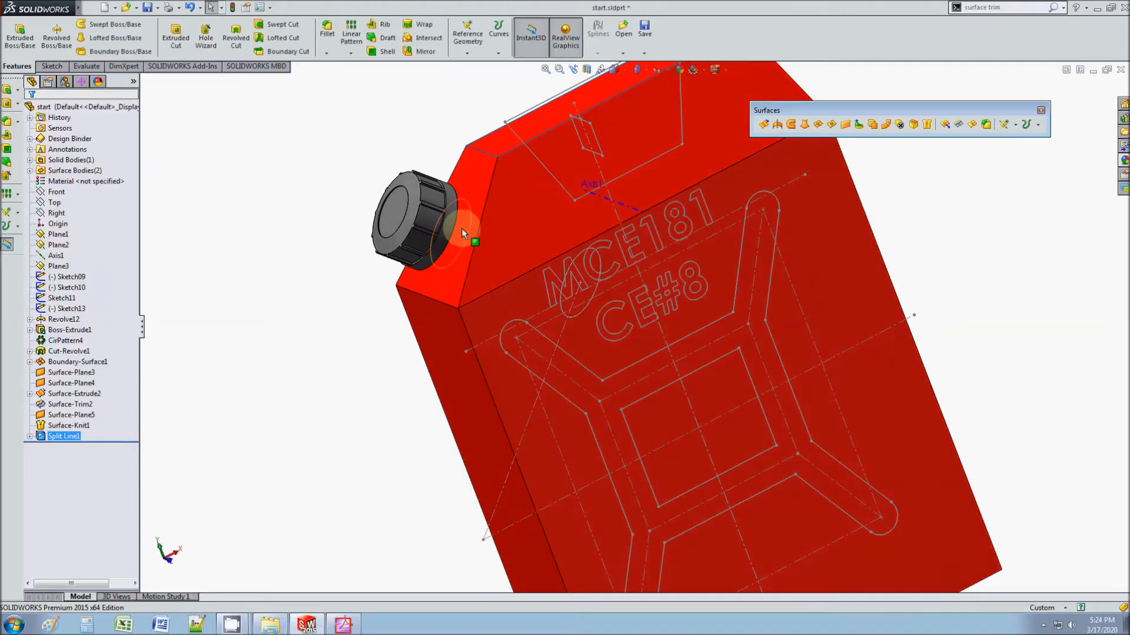
Step: Delete the circular split face beneath the cap to leave an opening
click(899, 124)
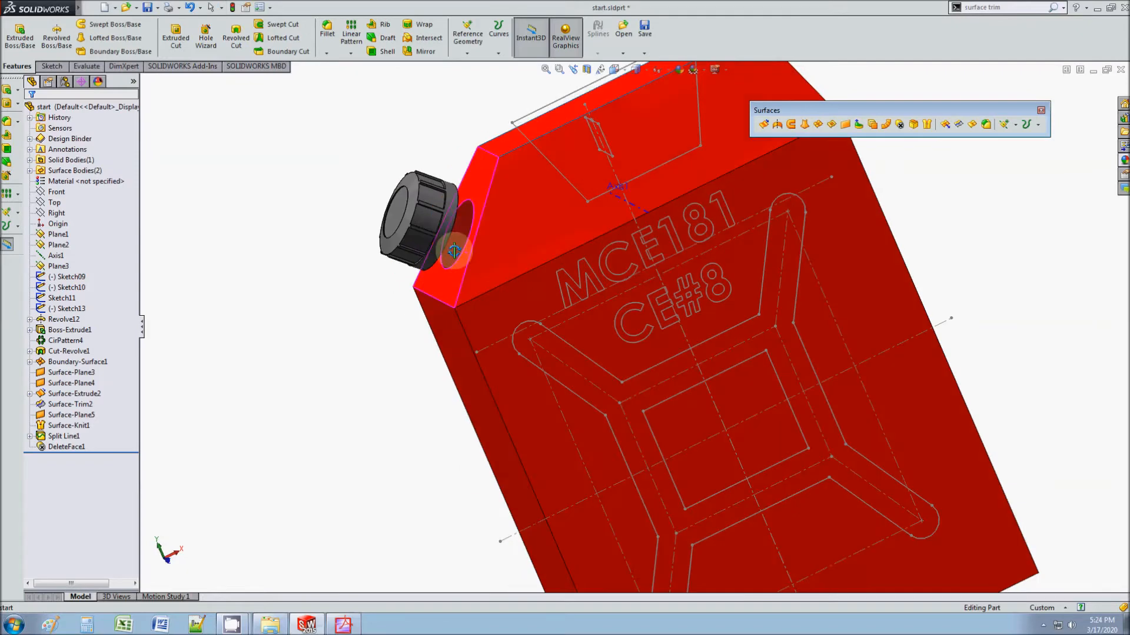
scroll(503, 198, up, 3)
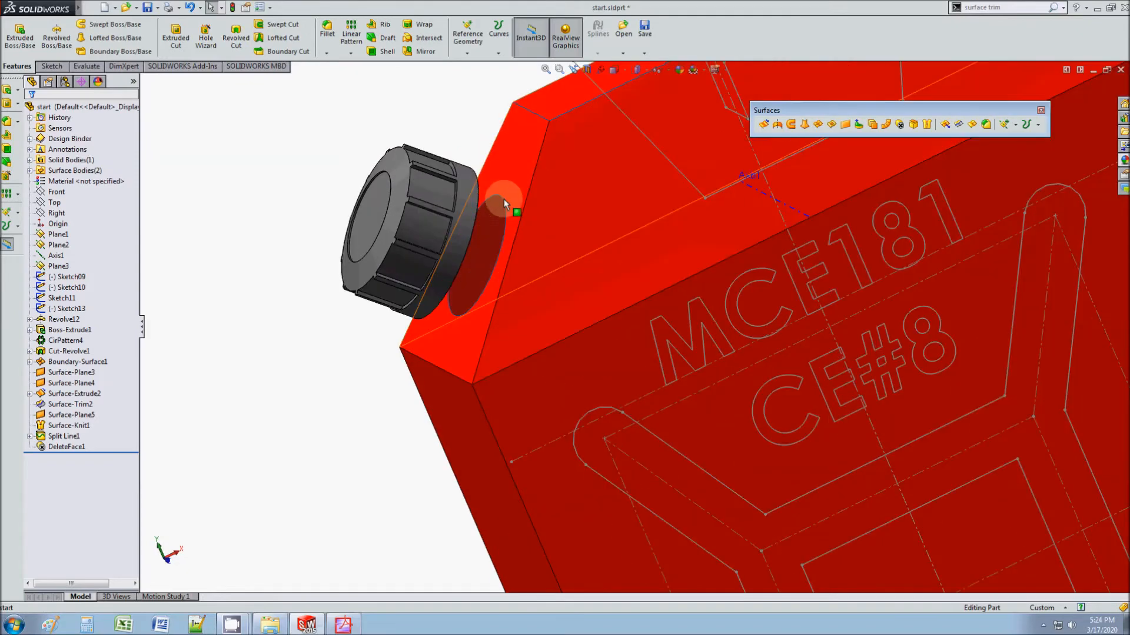
Step: Create a ruled surface normal to the sloped face from the circular opening's edge, with a distance of 1.5 in, as the instructions specify
click(886, 124)
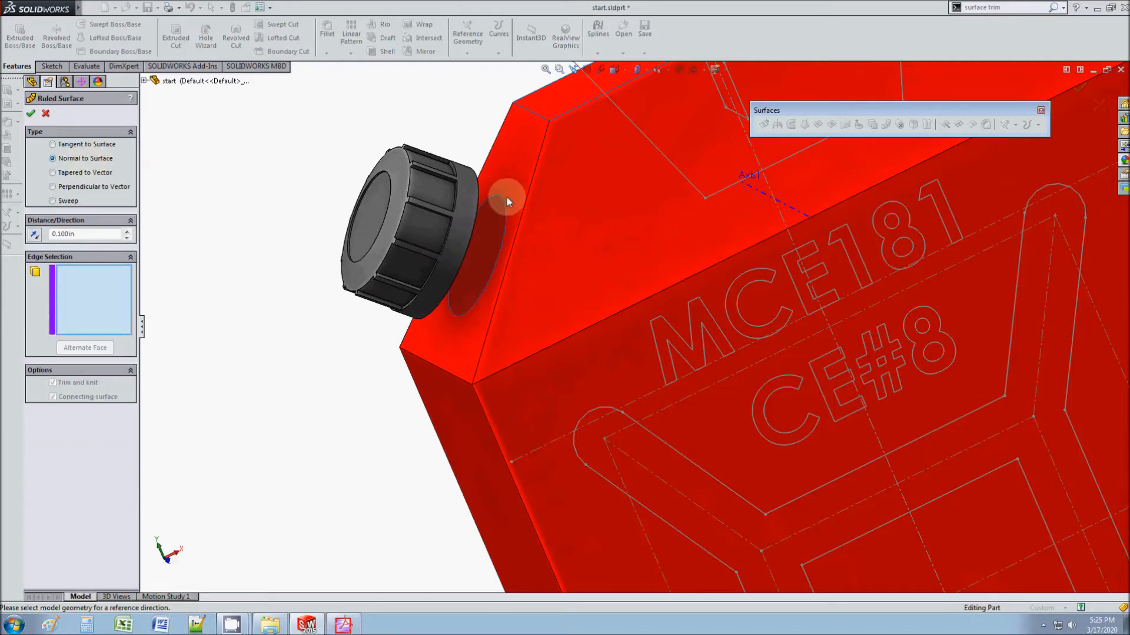
click(504, 203)
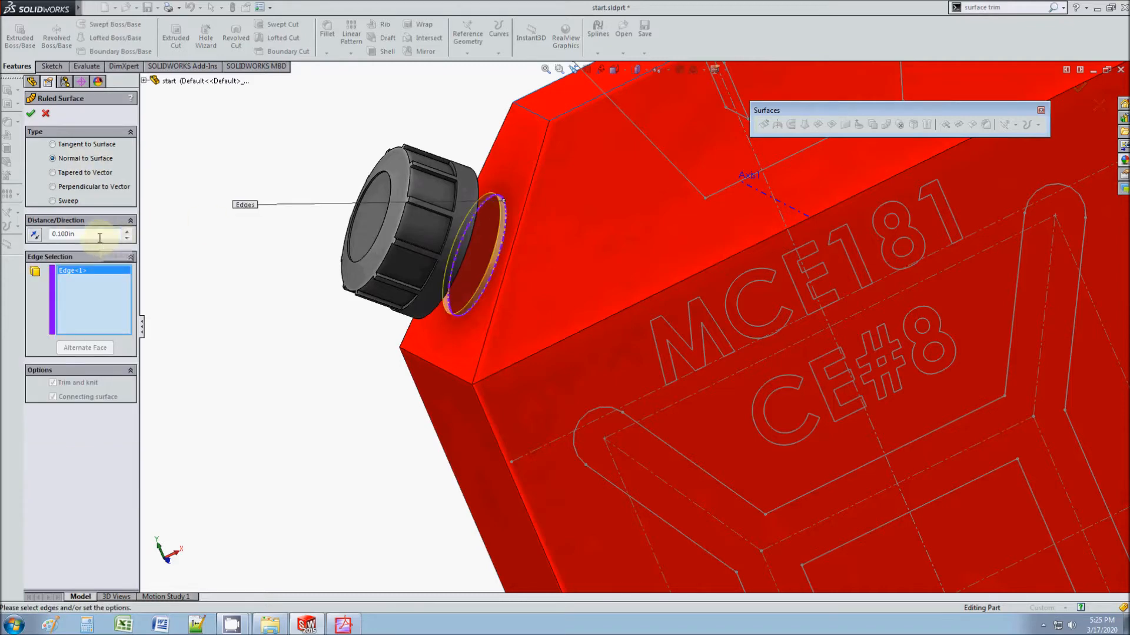
click(339, 622)
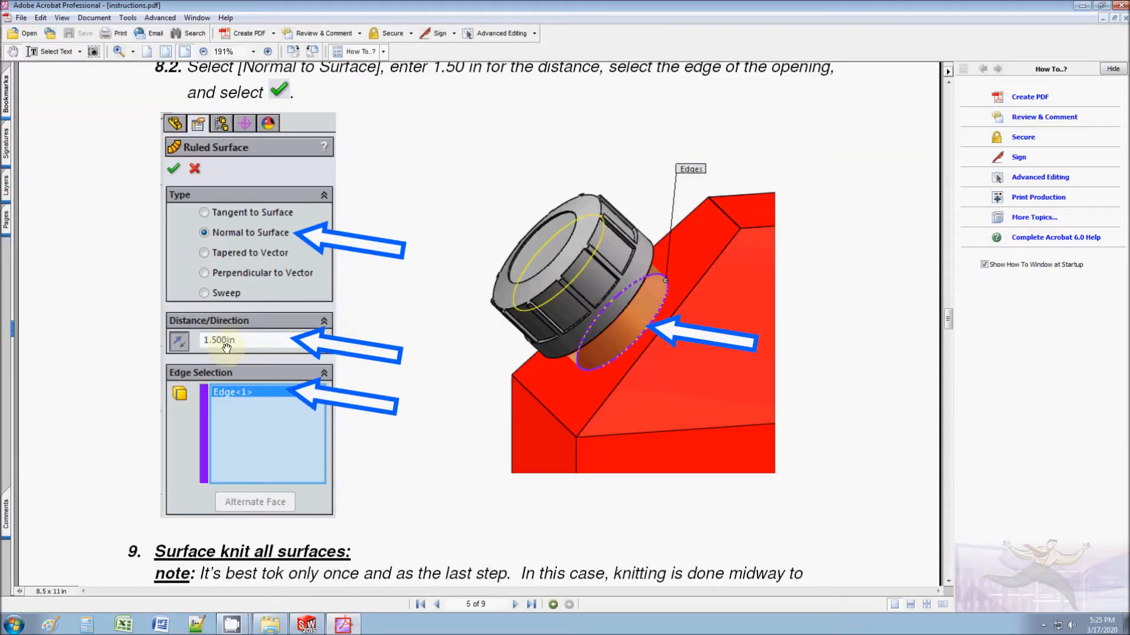
click(1086, 13)
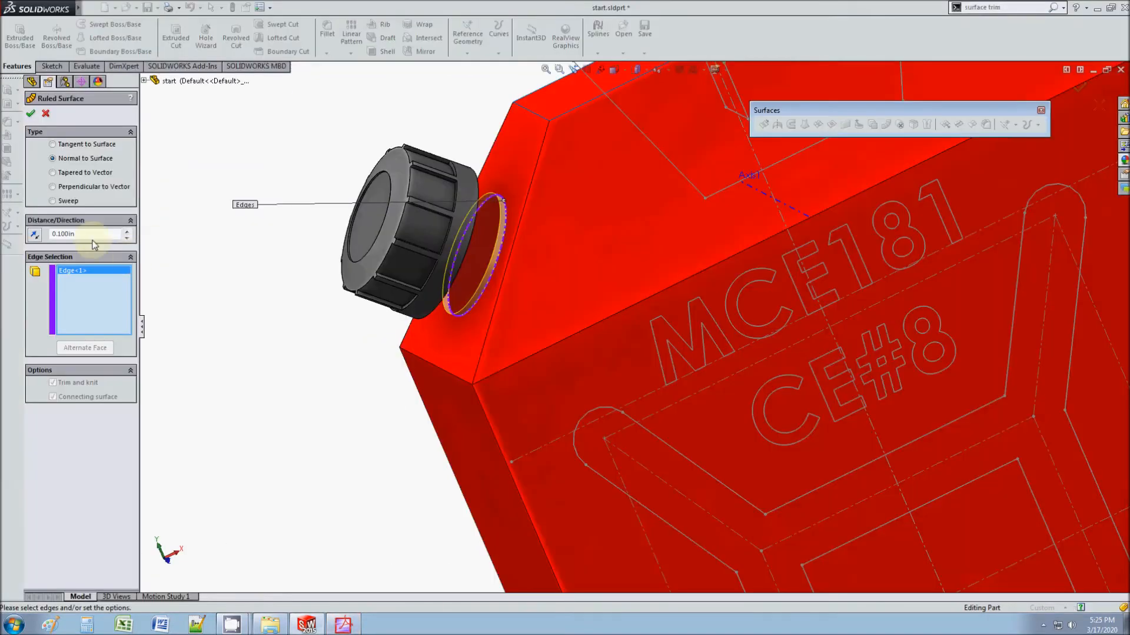
text(1.5)
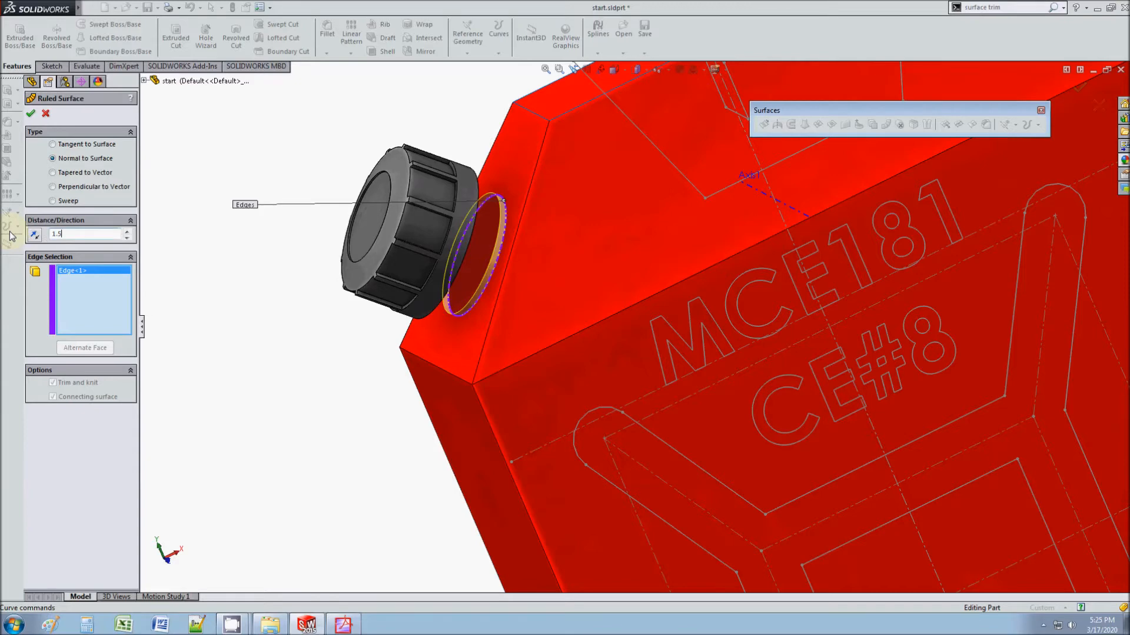
middle_drag(440, 303, 419, 298)
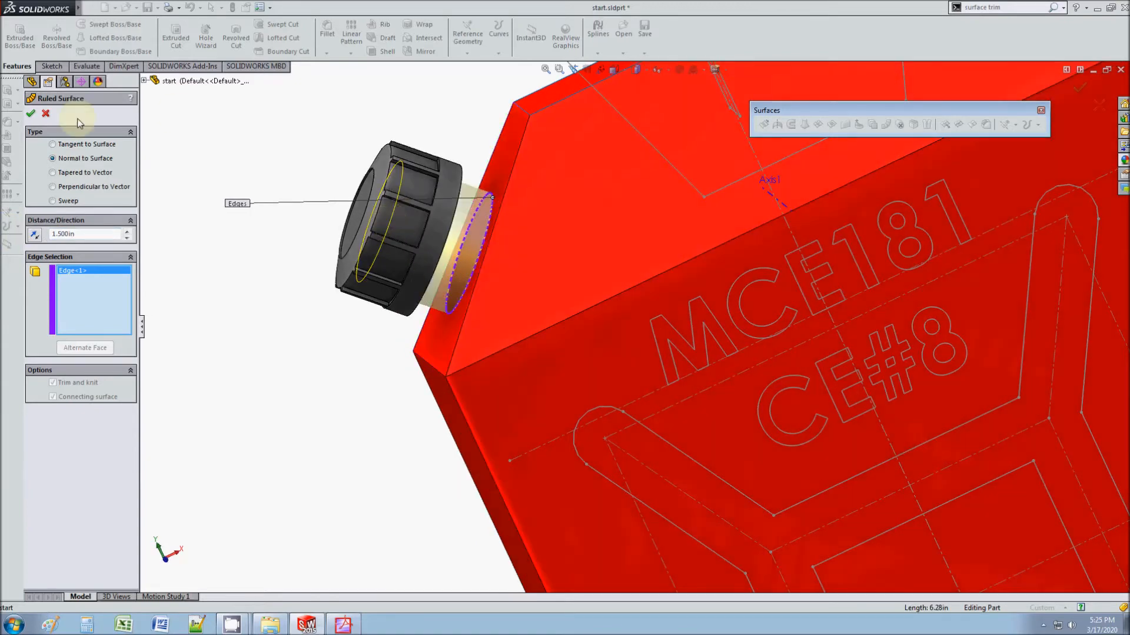
click(31, 114)
Step: Knit the ruled neck surface to the gas tank body surface
middle_drag(487, 298, 513, 310)
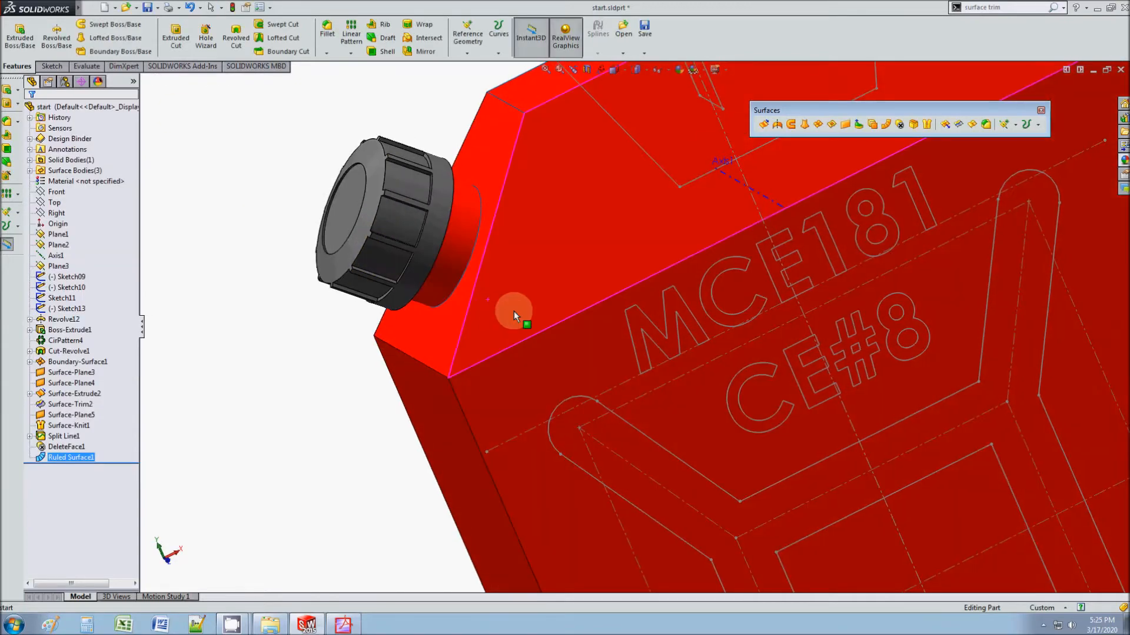
click(913, 125)
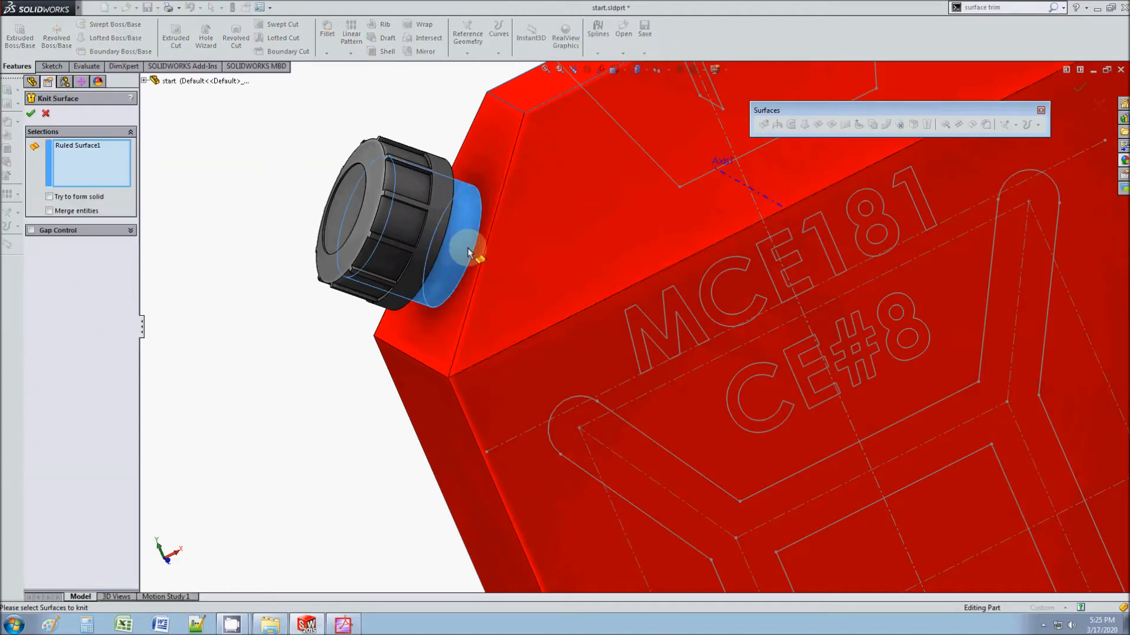
click(517, 194)
click(31, 113)
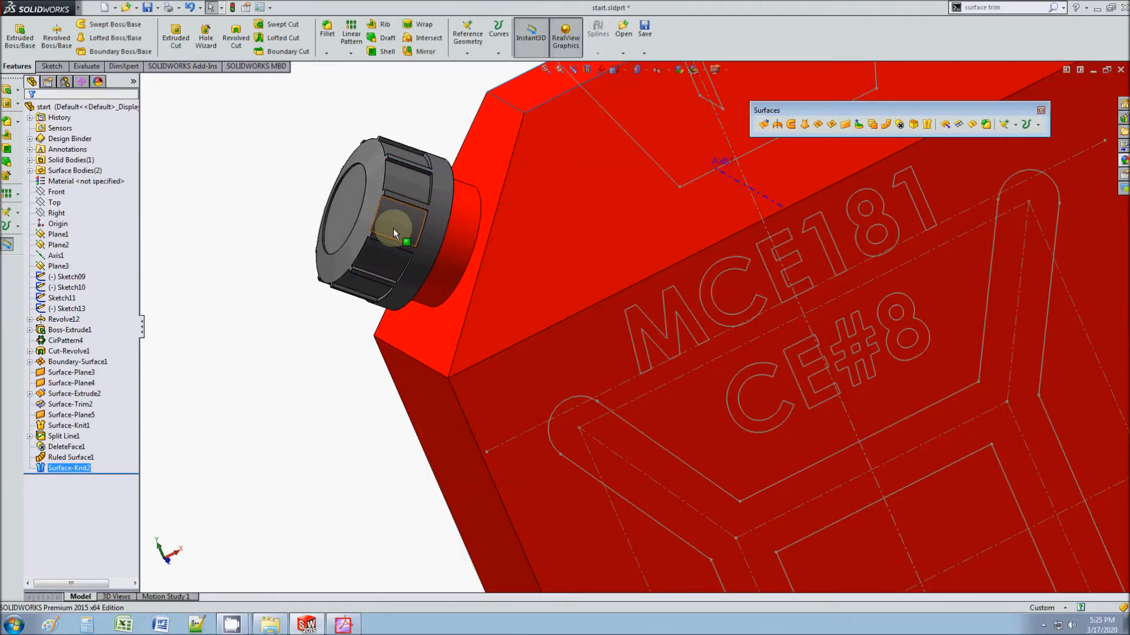
middle_drag(486, 276, 600, 256)
Step: Switch to the PDF instructions in Adobe Acrobat and examine the finished gas tank figure on the first page
click(344, 625)
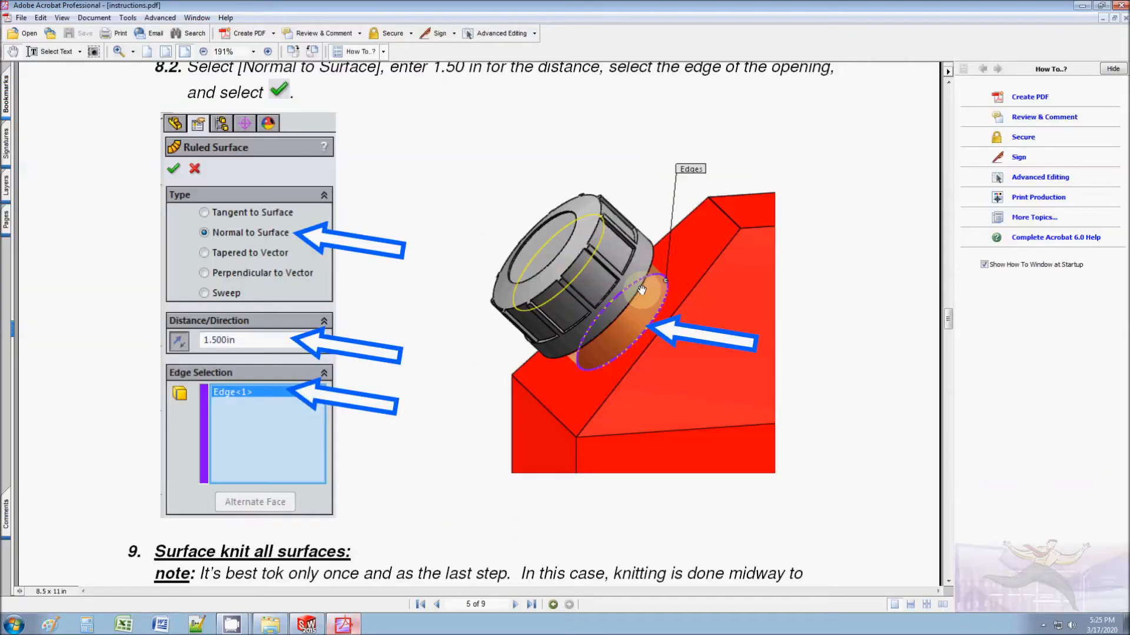
drag(948, 323, 948, 89)
scroll(606, 354, down, 10)
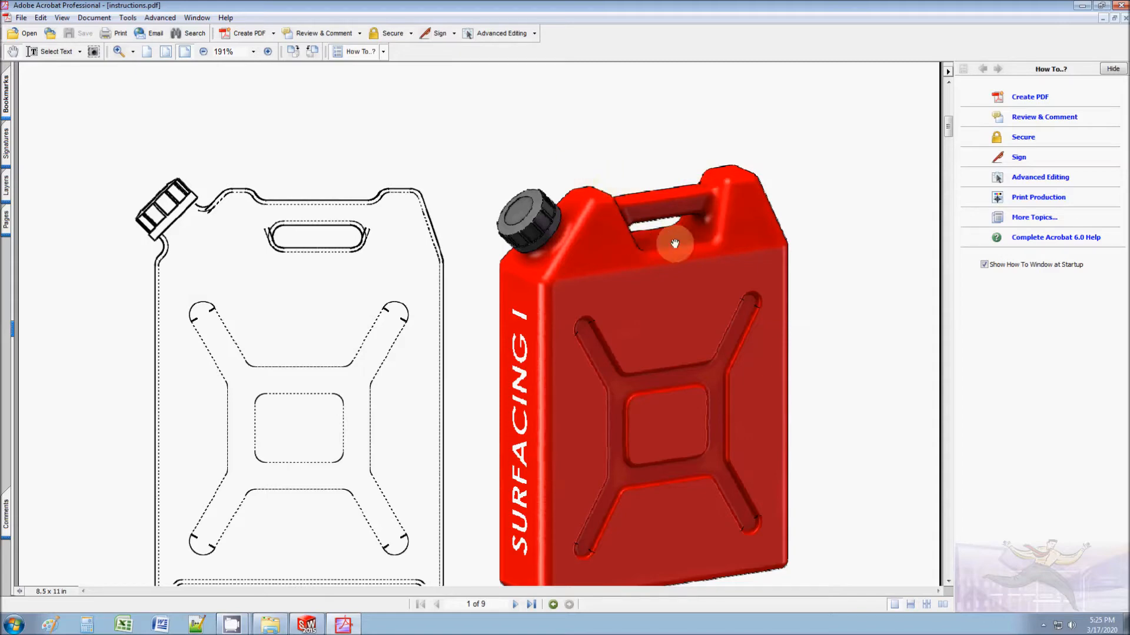
Step: Read steps 10 to 12 of the instructions on creating the handle cavity, the handle and the surface offset
drag(948, 127, 948, 321)
scroll(744, 418, down, 20)
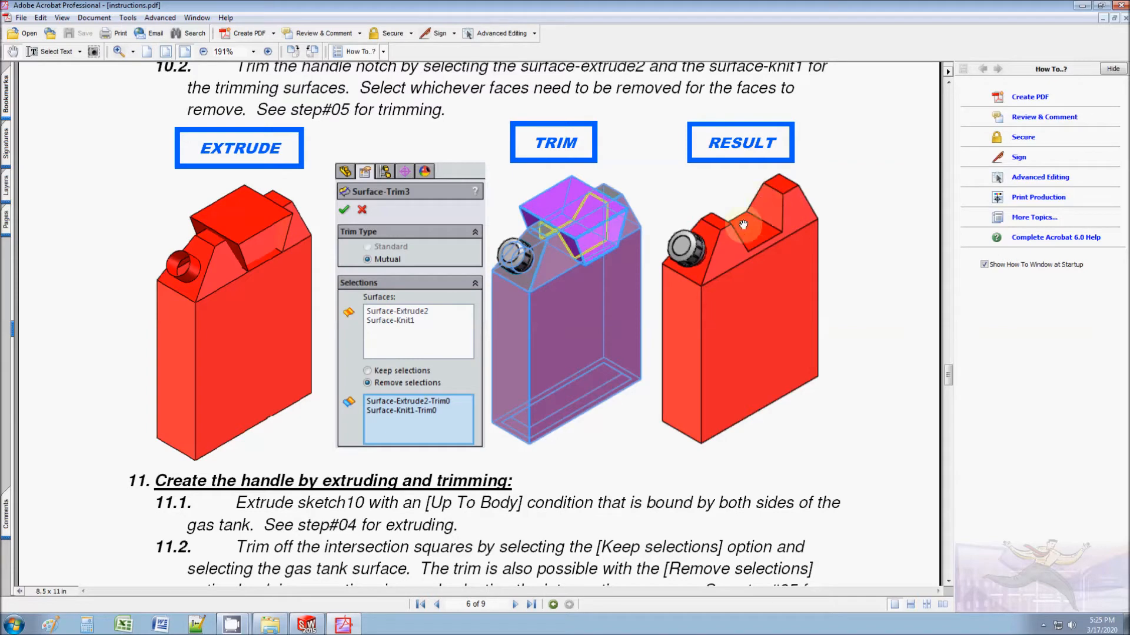
scroll(732, 284, down, 12)
scroll(734, 285, down, 3)
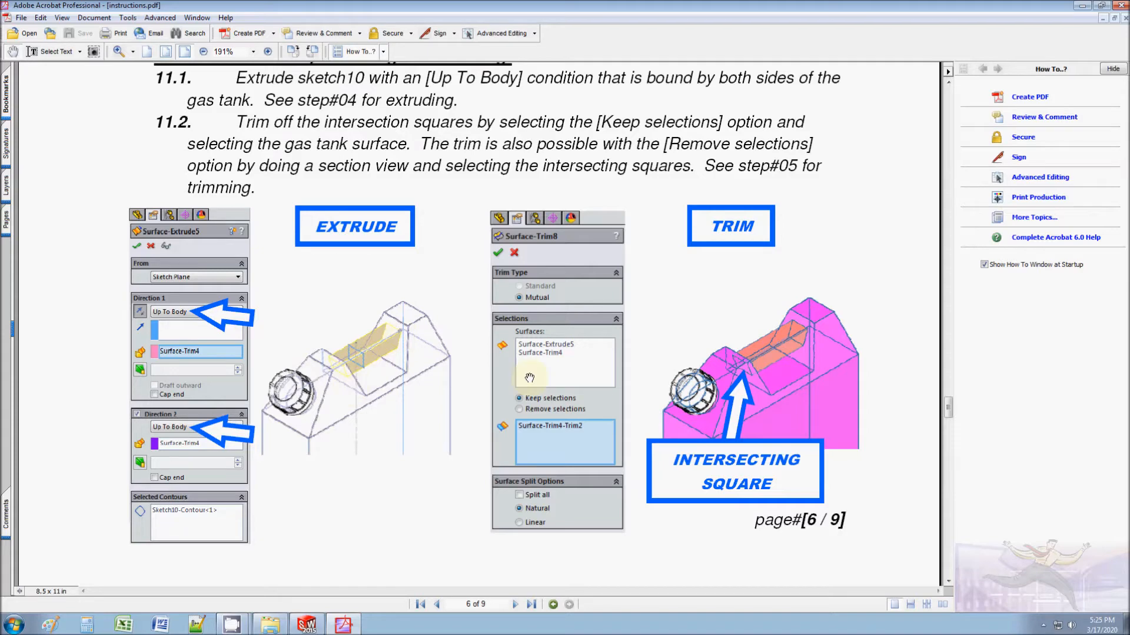
scroll(530, 377, down, 5)
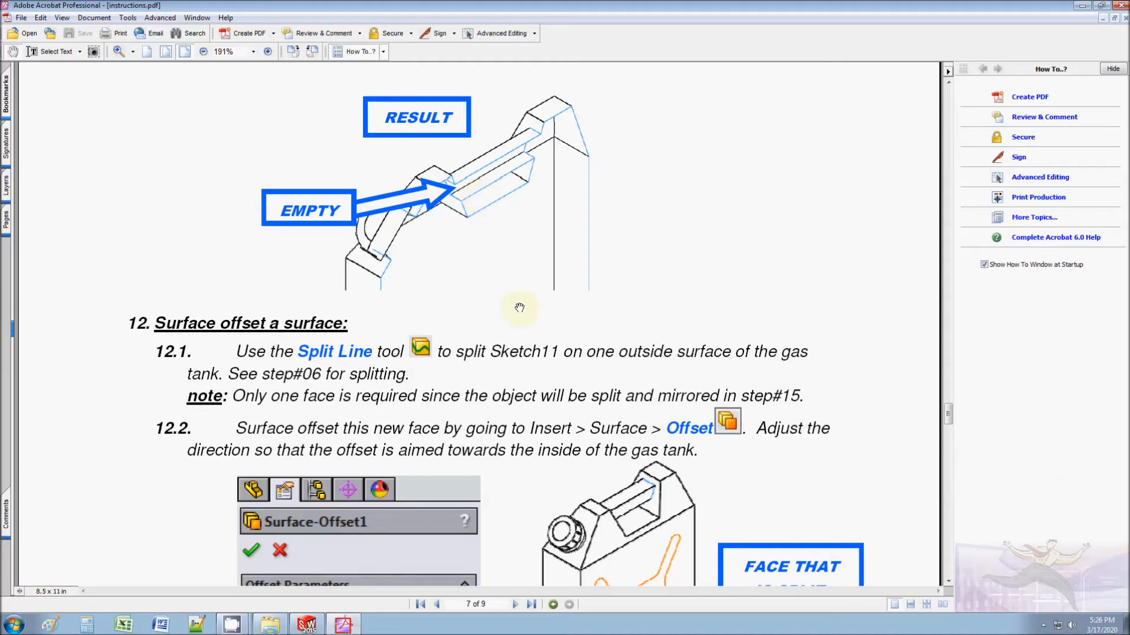
scroll(519, 307, up, 5)
scroll(558, 304, down, 2)
scroll(540, 323, up, 6)
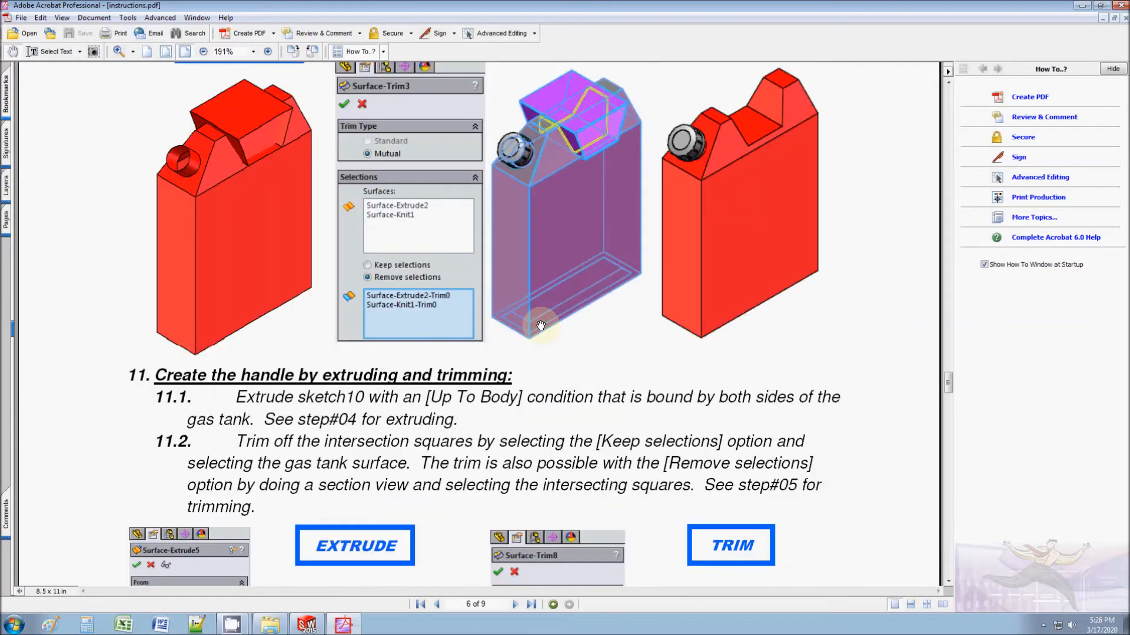
scroll(540, 325, down, 5)
scroll(531, 321, down, 2)
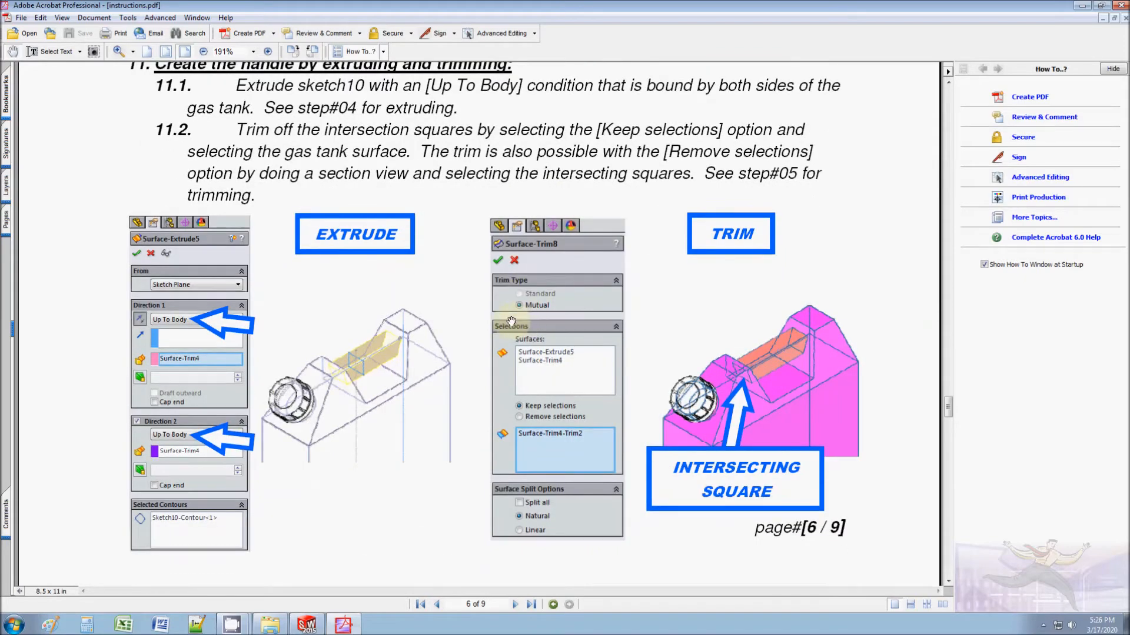
scroll(479, 301, up, 2)
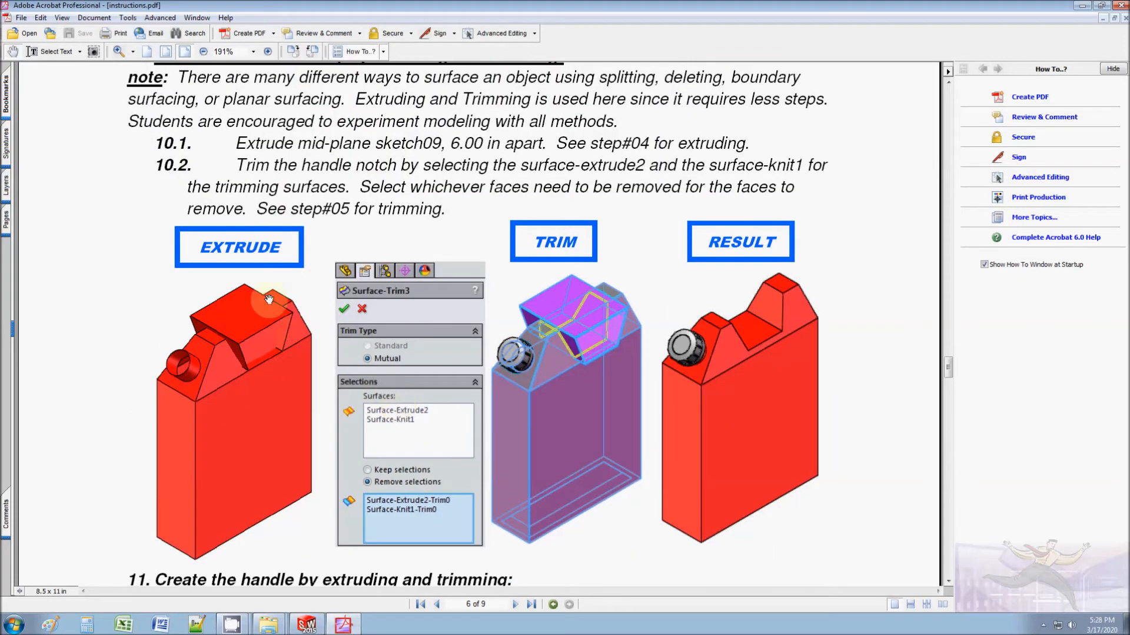
scroll(288, 330, up, 1)
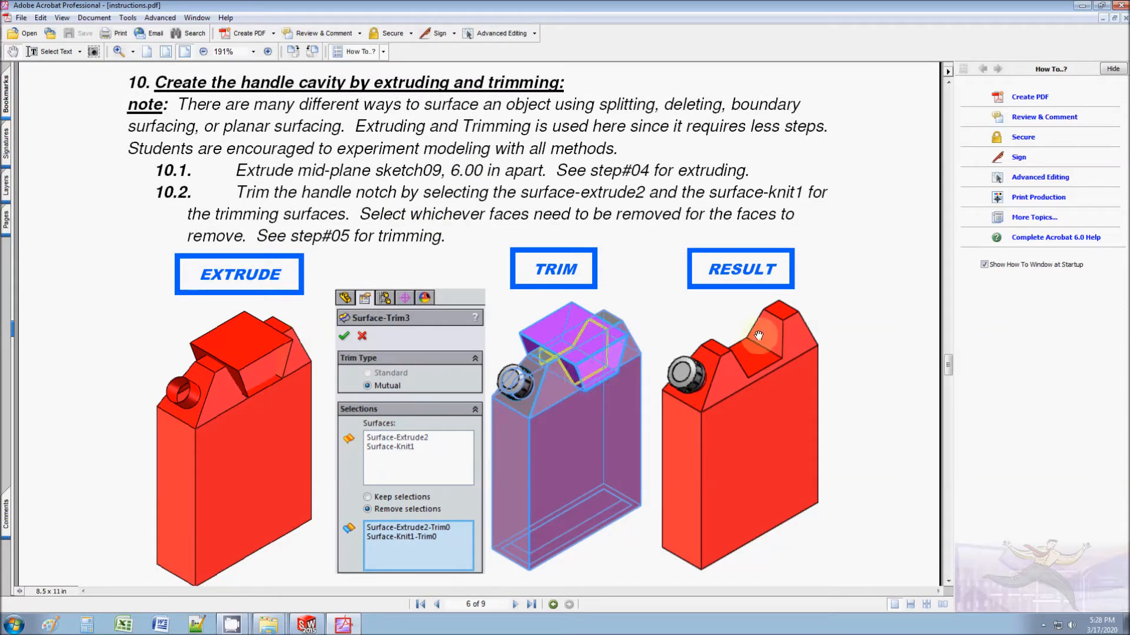
Step: Back in SOLIDWORKS, knit Surface-Plane3 and Surface-Knit2 together
click(1083, 5)
click(86, 277)
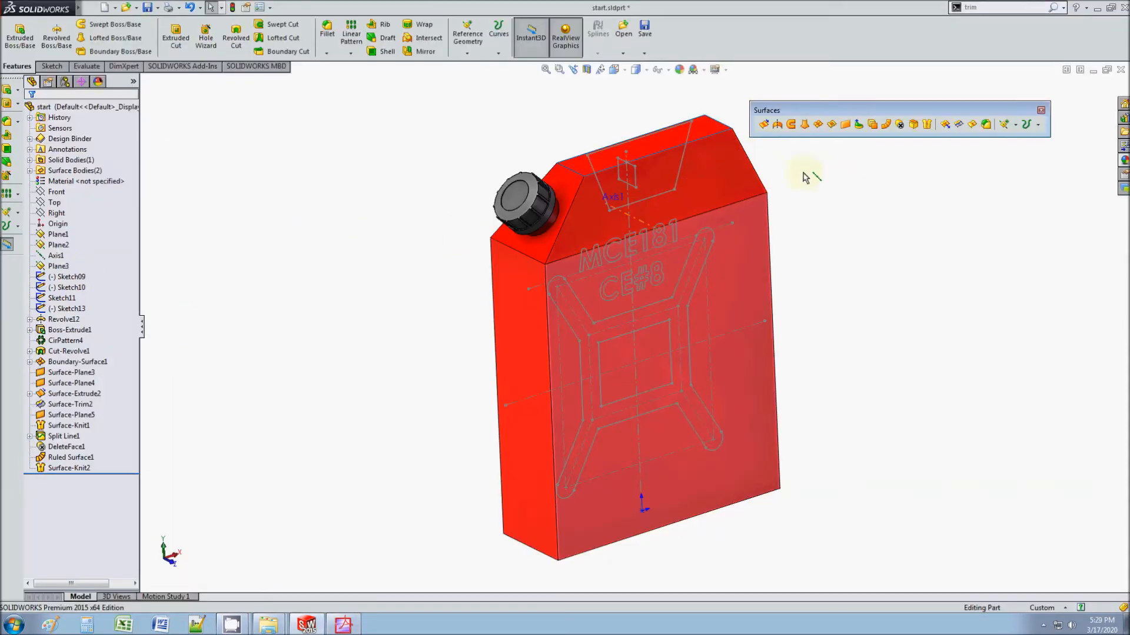
click(583, 170)
click(565, 185)
click(601, 157)
click(817, 200)
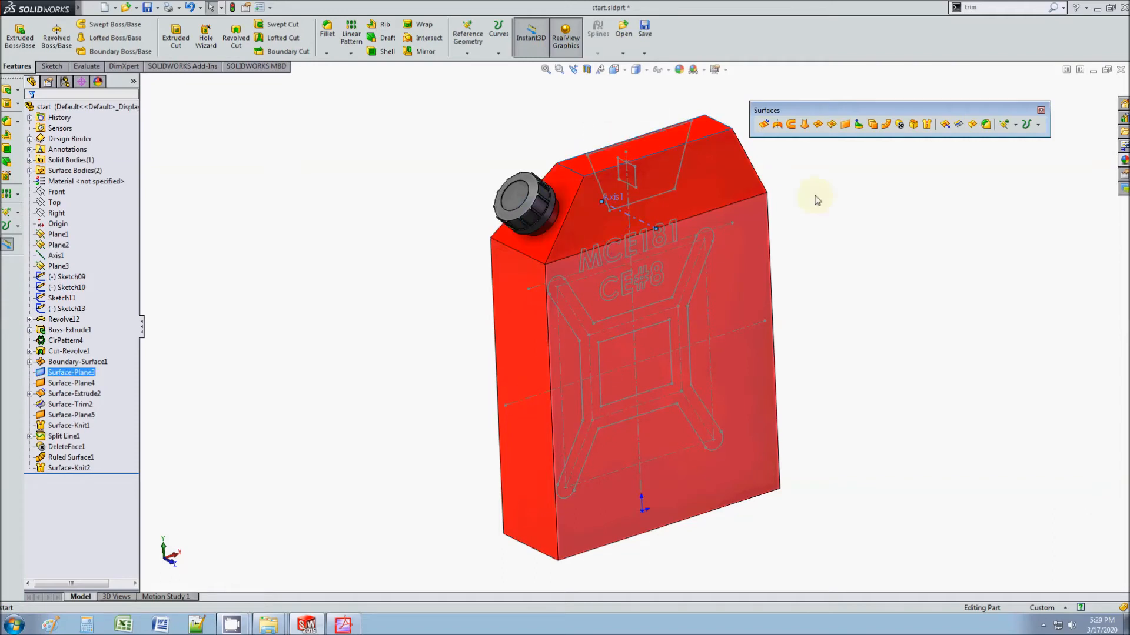
click(815, 154)
click(926, 125)
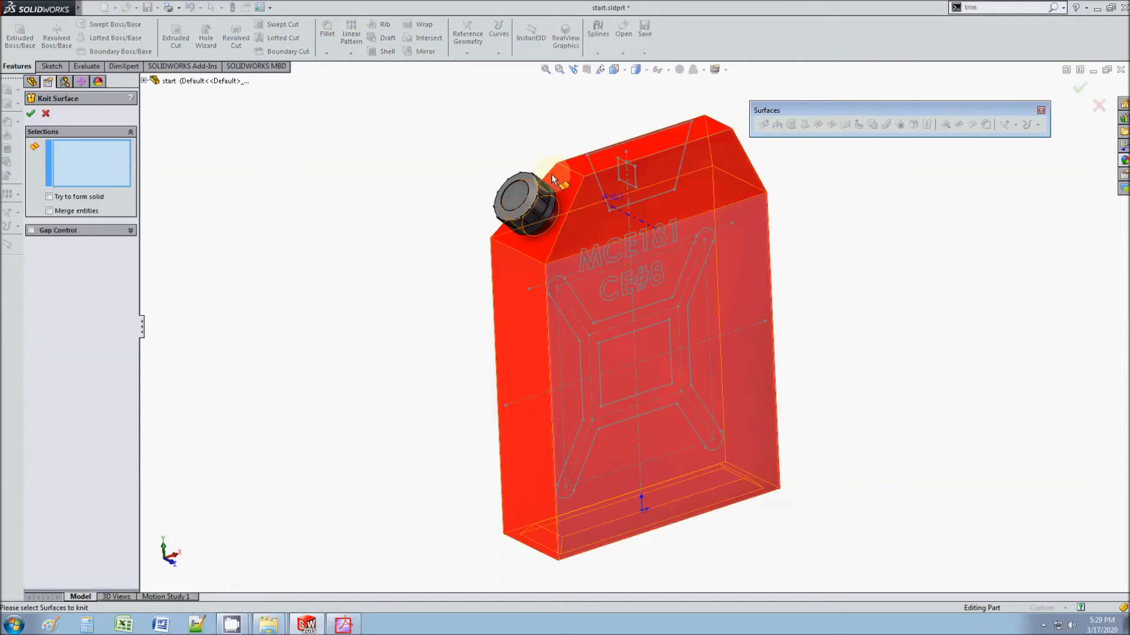
click(594, 162)
click(561, 184)
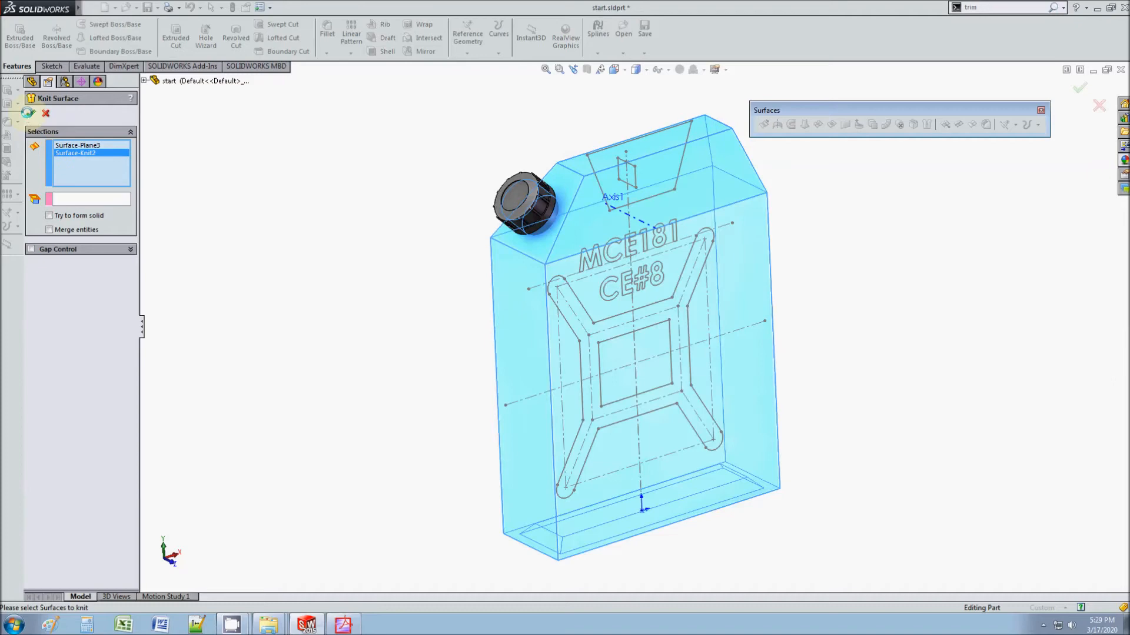
click(27, 113)
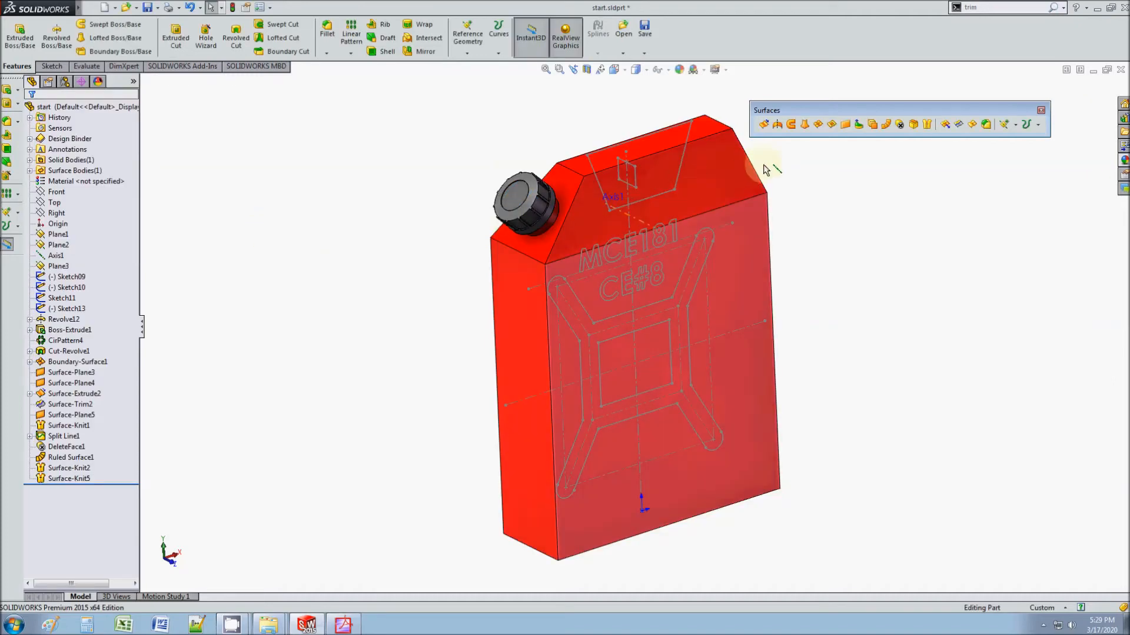
Step: Extrude Sketch09 as a mid-plane surface, 6.00 in, across the upper part of the tank
scroll(638, 247, down, 3)
scroll(580, 357, down, 2)
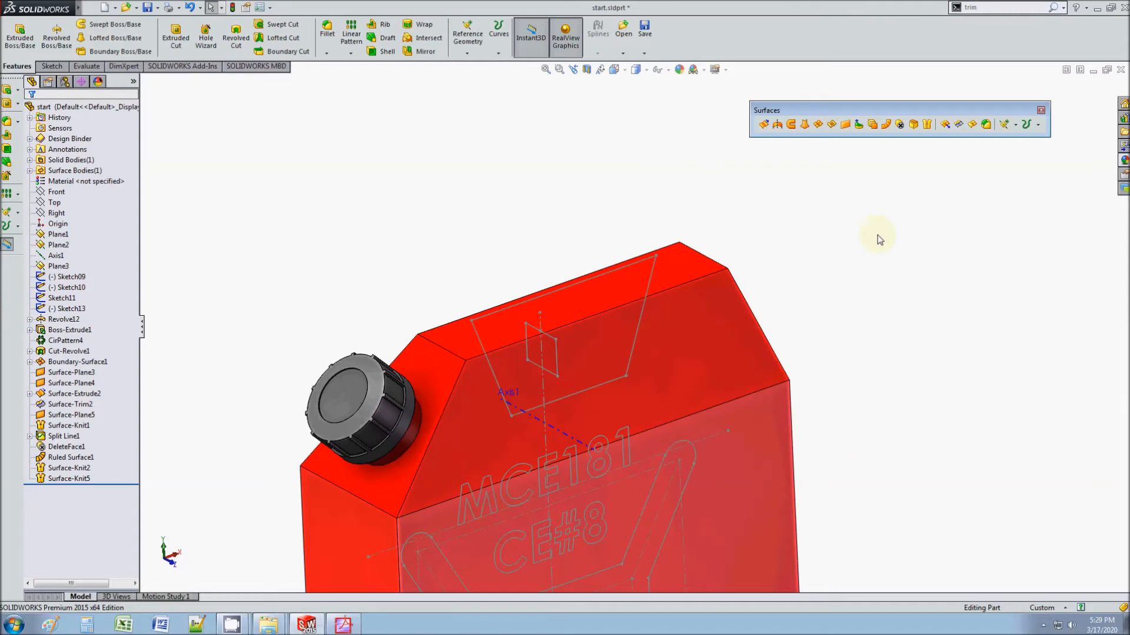
click(763, 125)
click(191, 249)
click(63, 187)
click(65, 238)
middle_drag(846, 376, 856, 382)
click(31, 114)
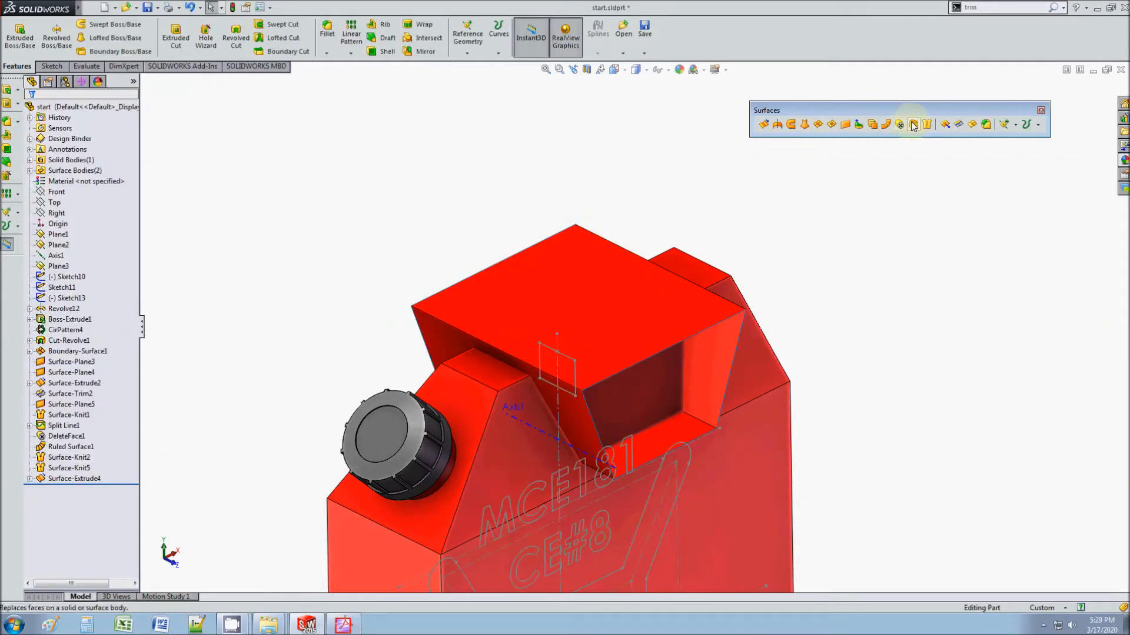
Step: Set up a mutual surface trim as the instructions show, with Surface-Extrude4 and Surface-Knit5 as the trimming surfaces
click(980, 8)
text(t)
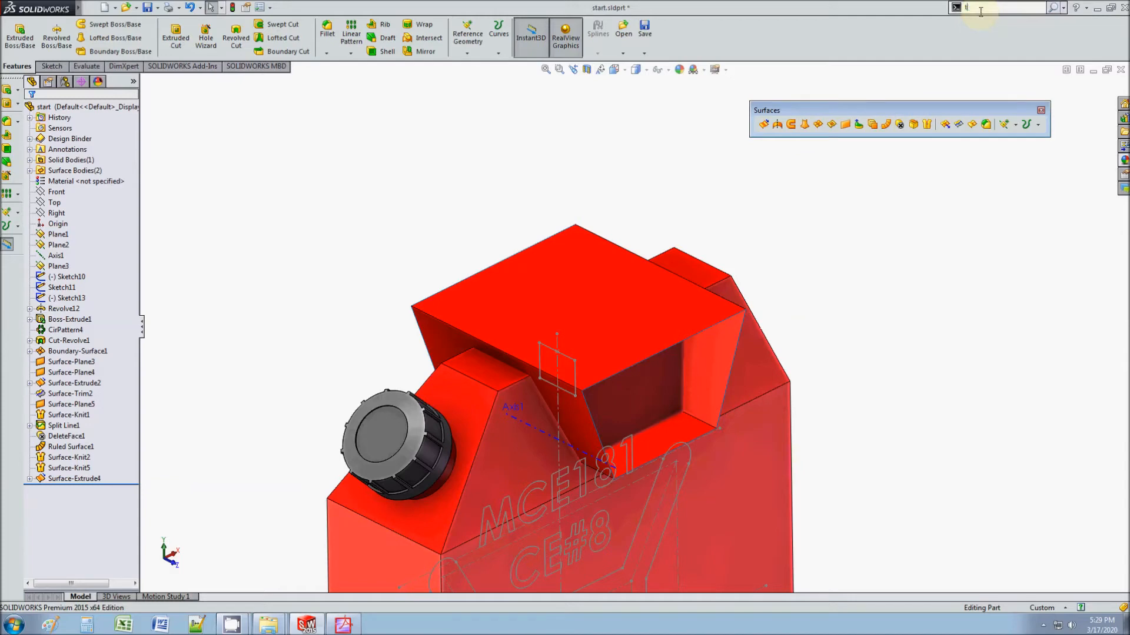
text(rim)
click(993, 21)
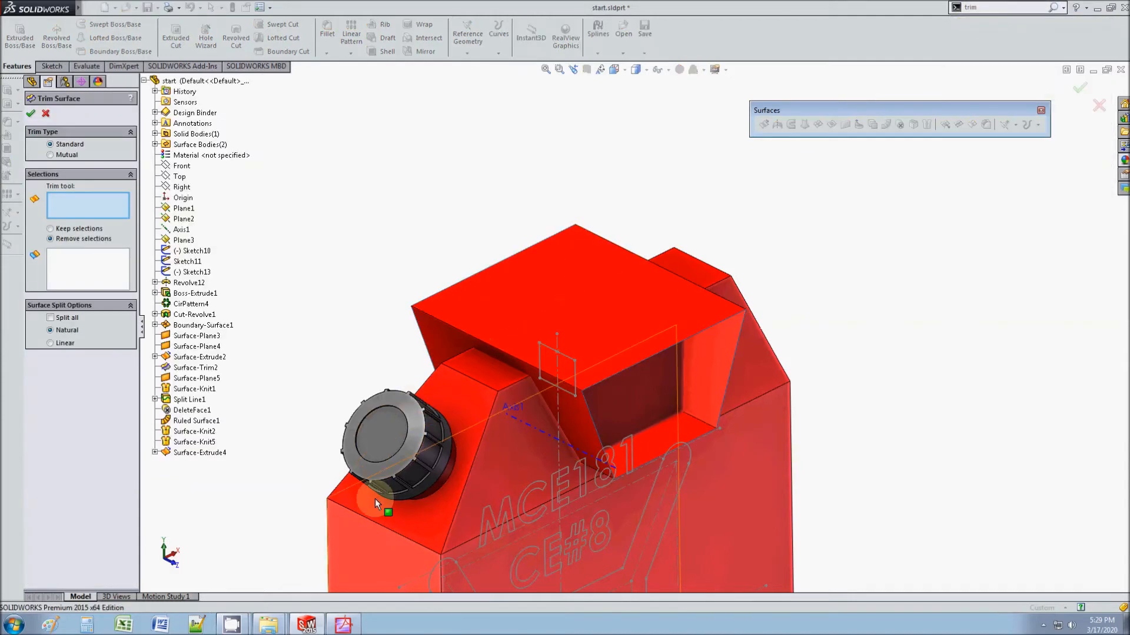
click(343, 624)
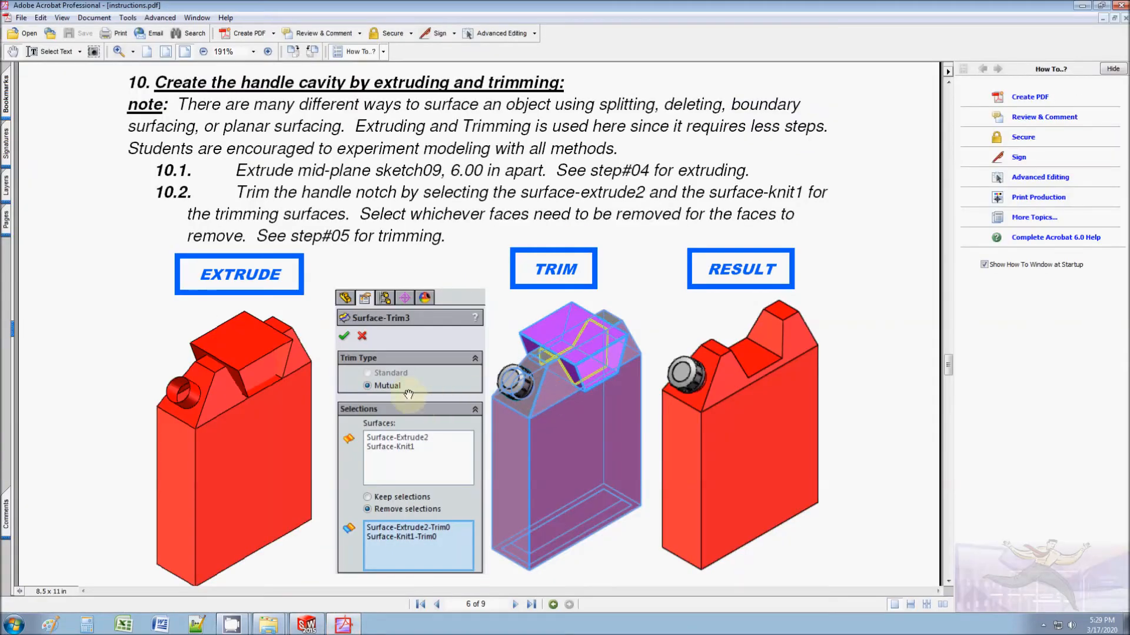
click(1085, 10)
click(51, 154)
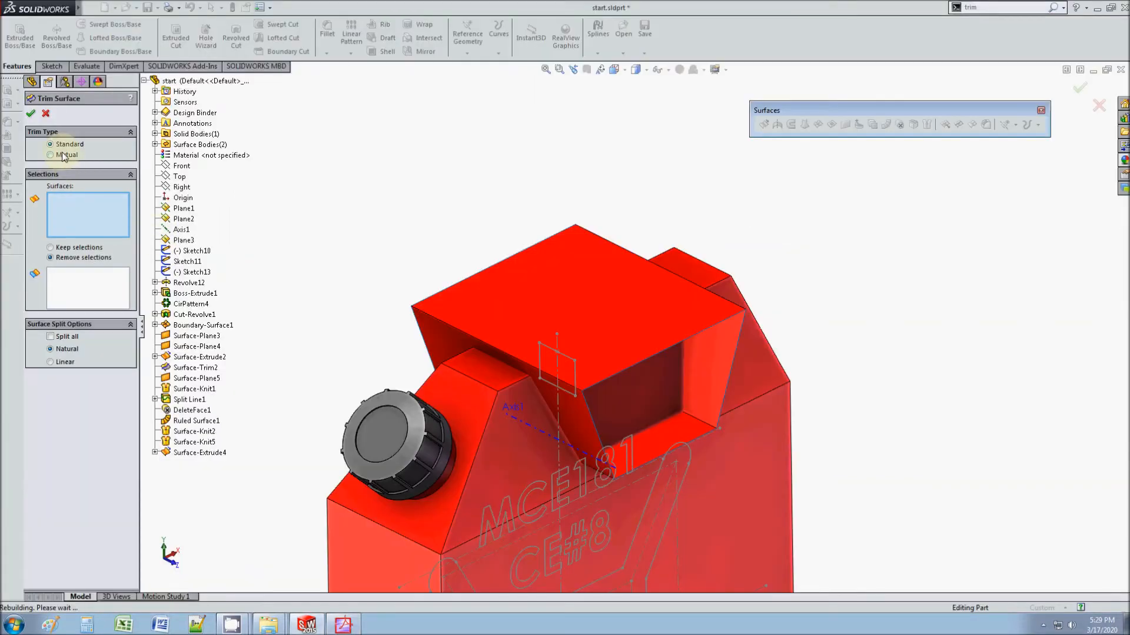
click(530, 299)
click(493, 469)
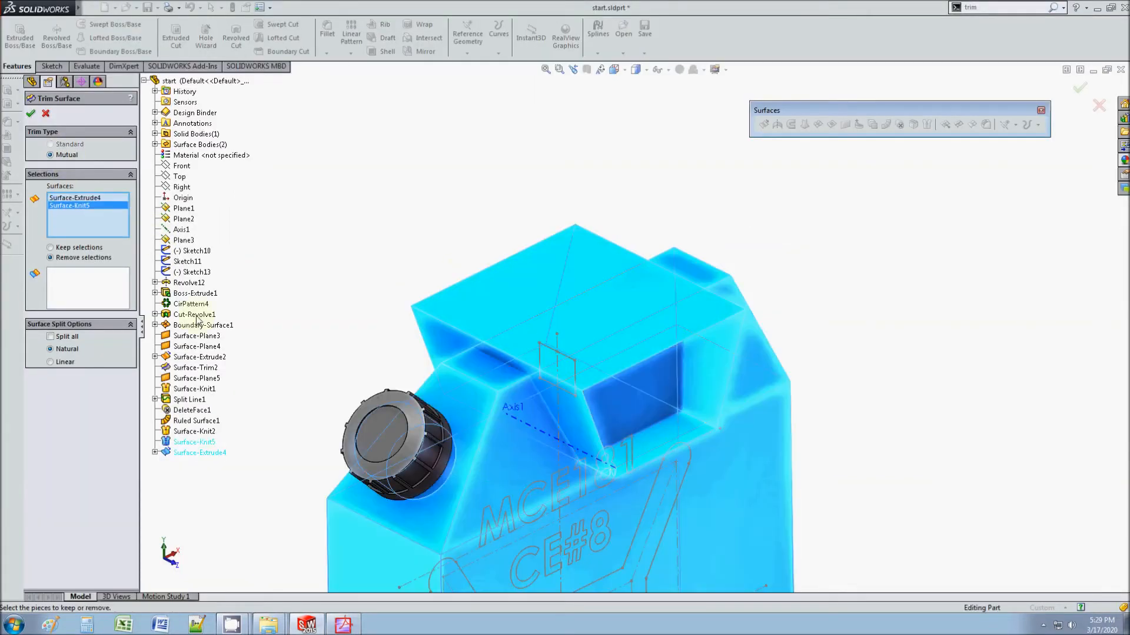
Step: Trim the handle notch by removing the outer part of the extruded surface and the tank portion enclosed by it
click(84, 291)
click(580, 338)
click(610, 415)
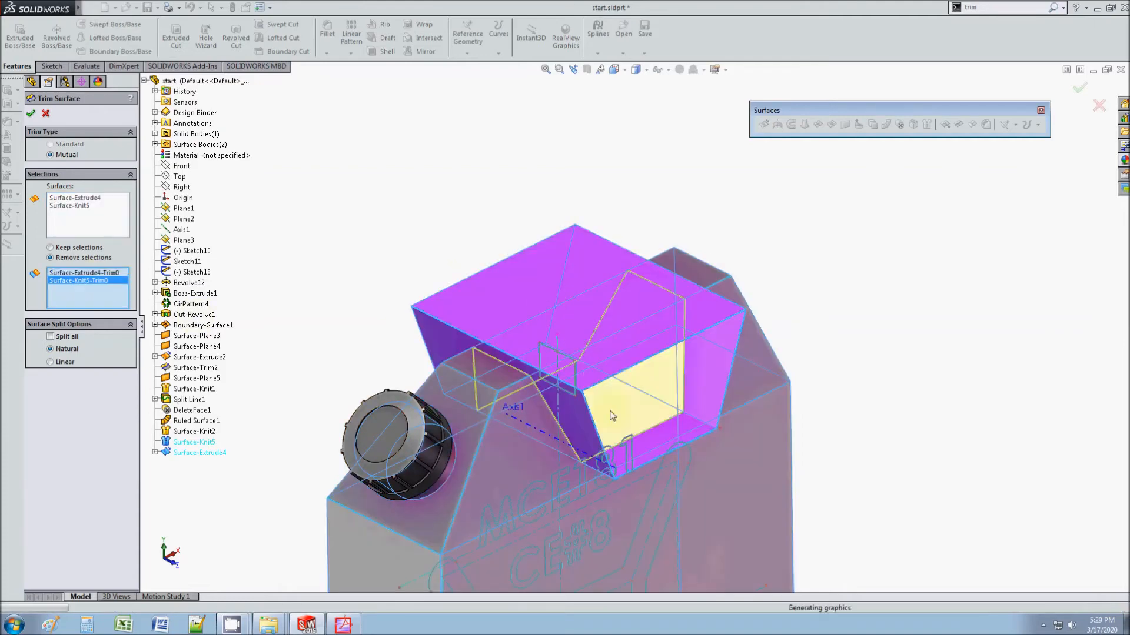
middle_drag(449, 364, 594, 364)
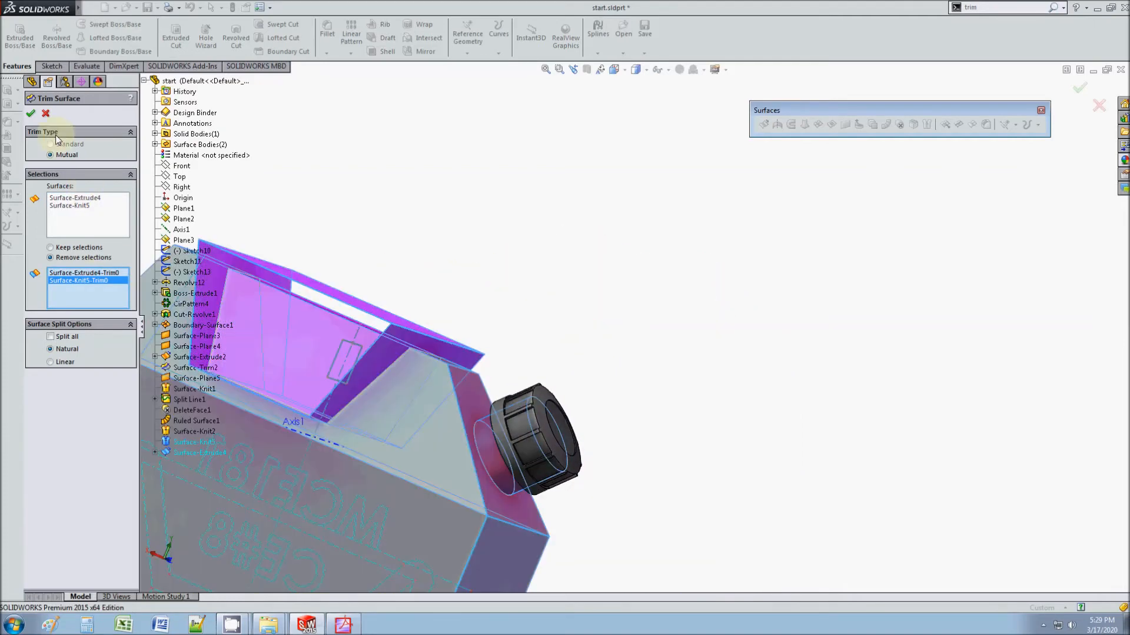
click(30, 115)
middle_drag(321, 307, 308, 358)
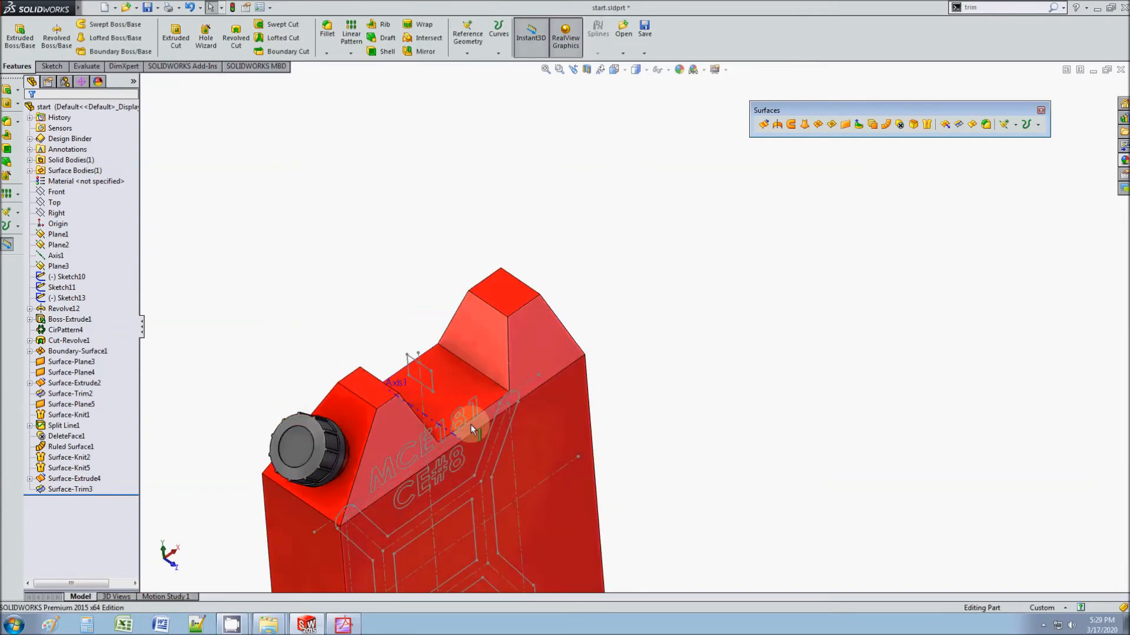
scroll(471, 428, down, 2)
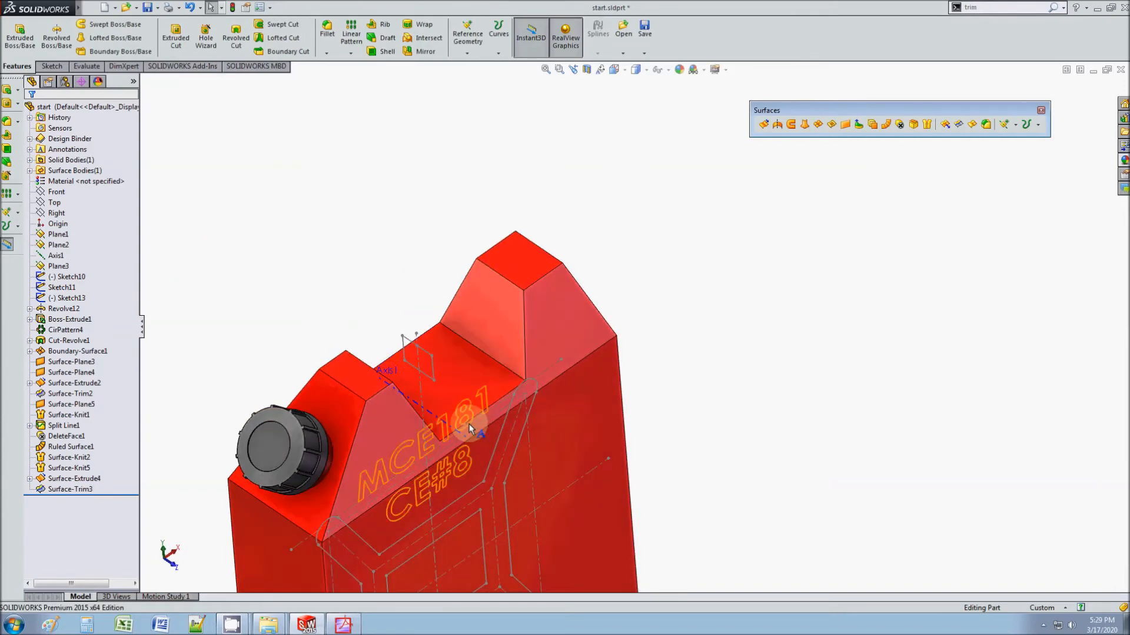
scroll(428, 404, down, 2)
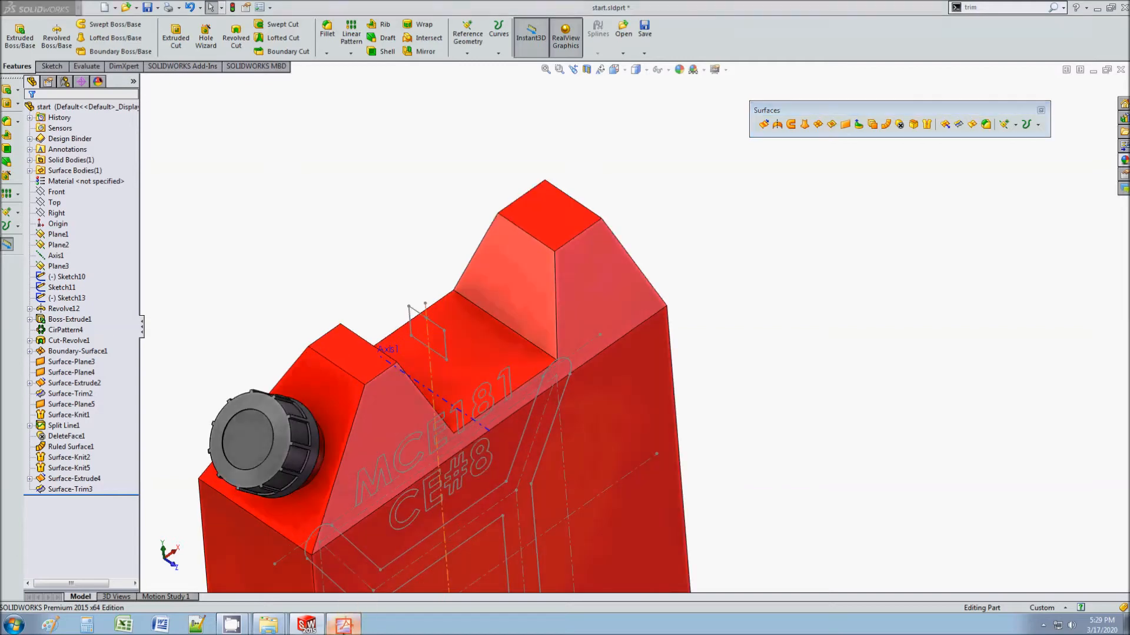
Step: Switch to the PDF instructions and read the section on creating the handle by extruding and trimming
click(343, 625)
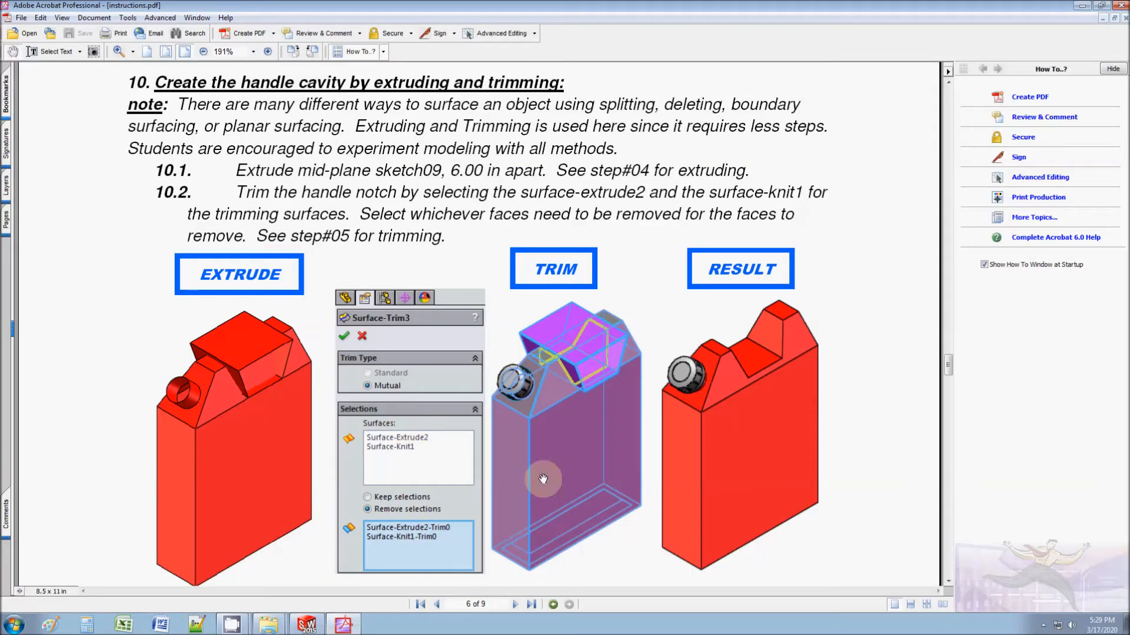
scroll(621, 418, down, 4)
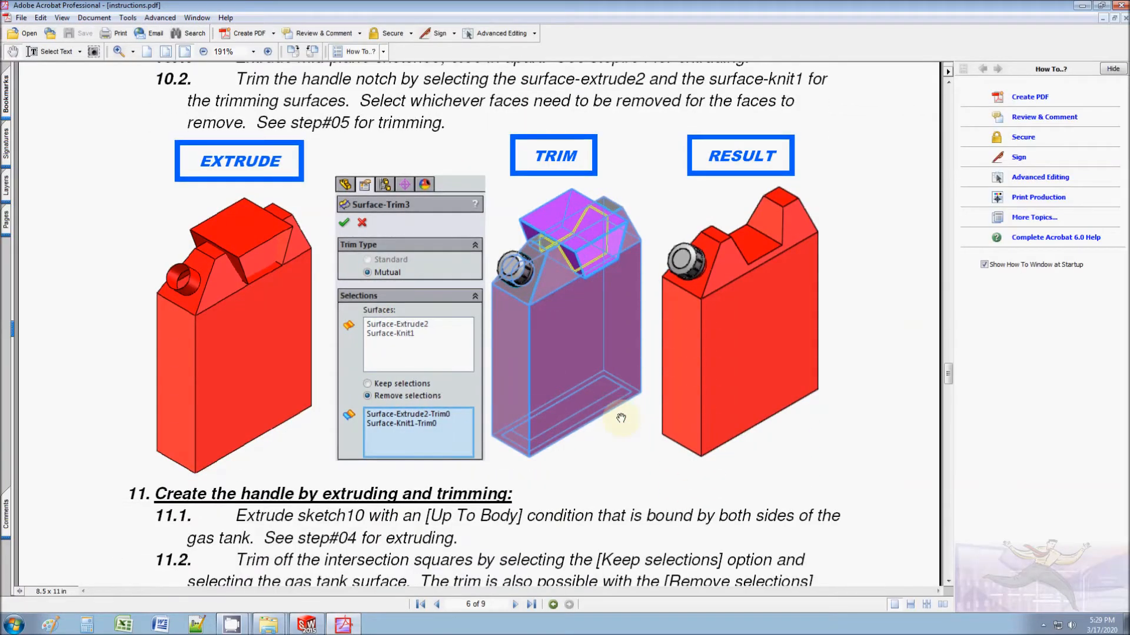
scroll(621, 418, down, 10)
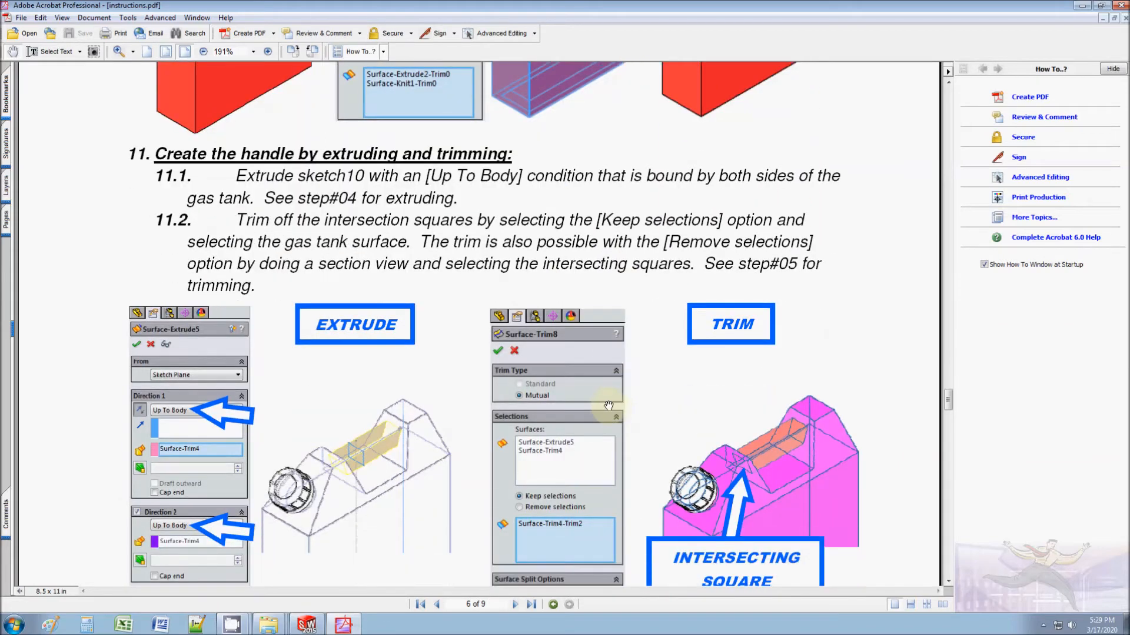
scroll(609, 405, down, 2)
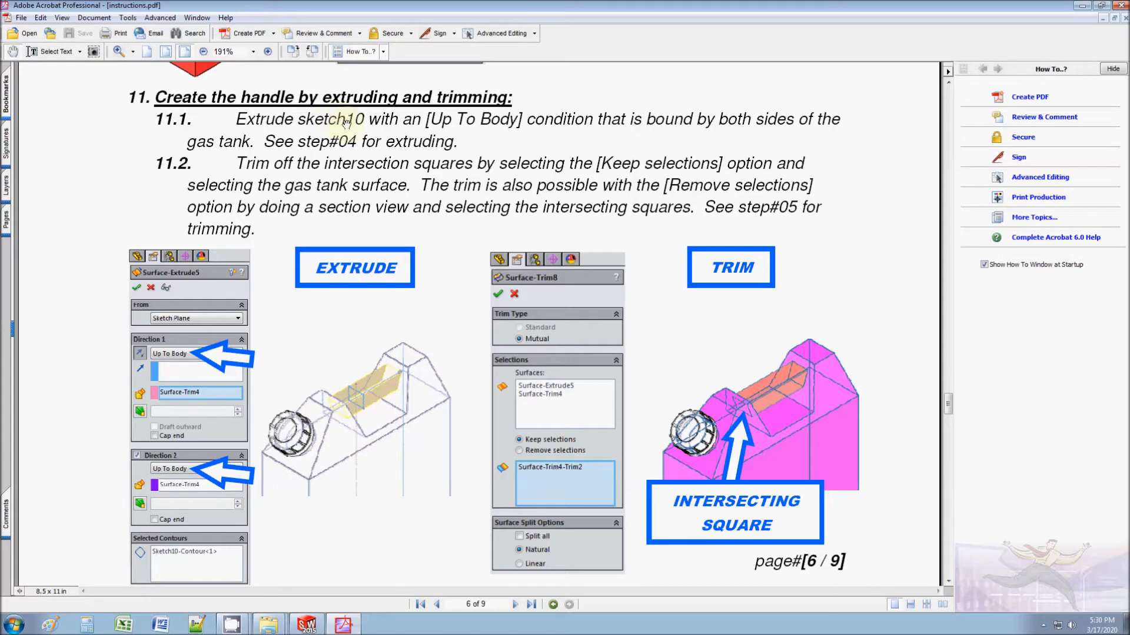
Step: Back in SOLIDWORKS, start a surface extrusion of Sketch10 with Direction 1 set to Up To Body, bounded by Surface-Trim3
click(1086, 5)
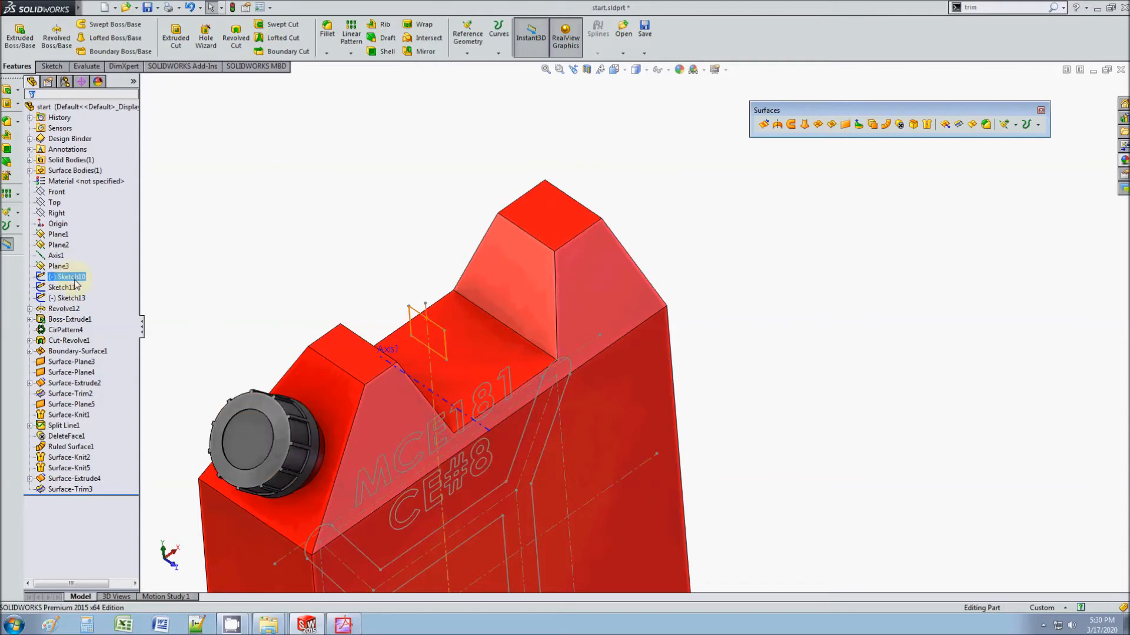
click(30, 308)
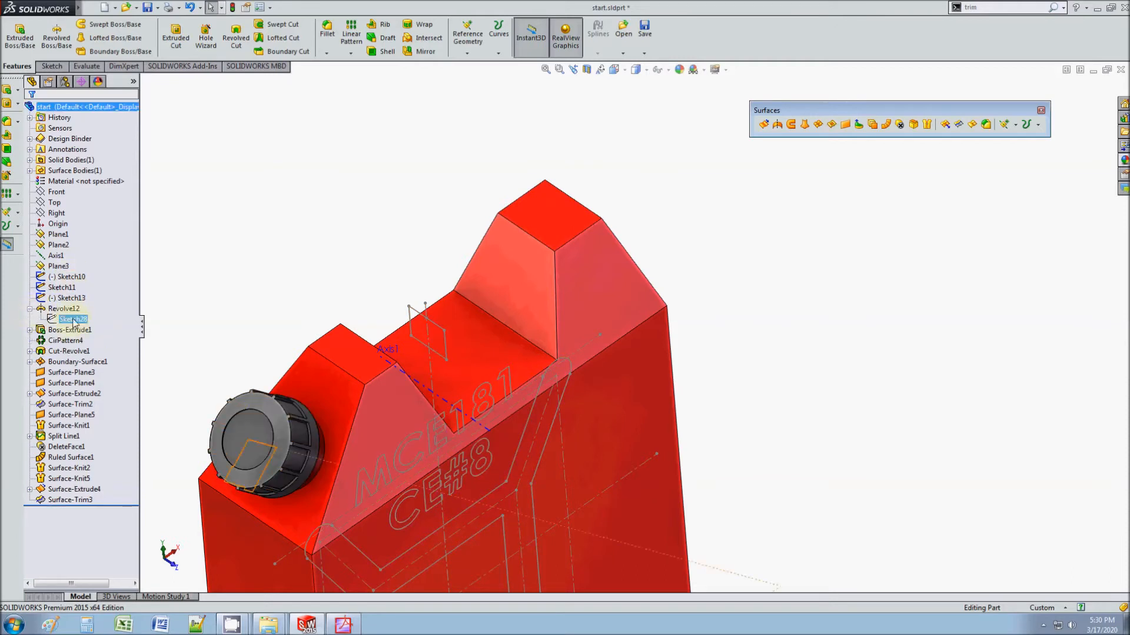
click(30, 309)
click(68, 276)
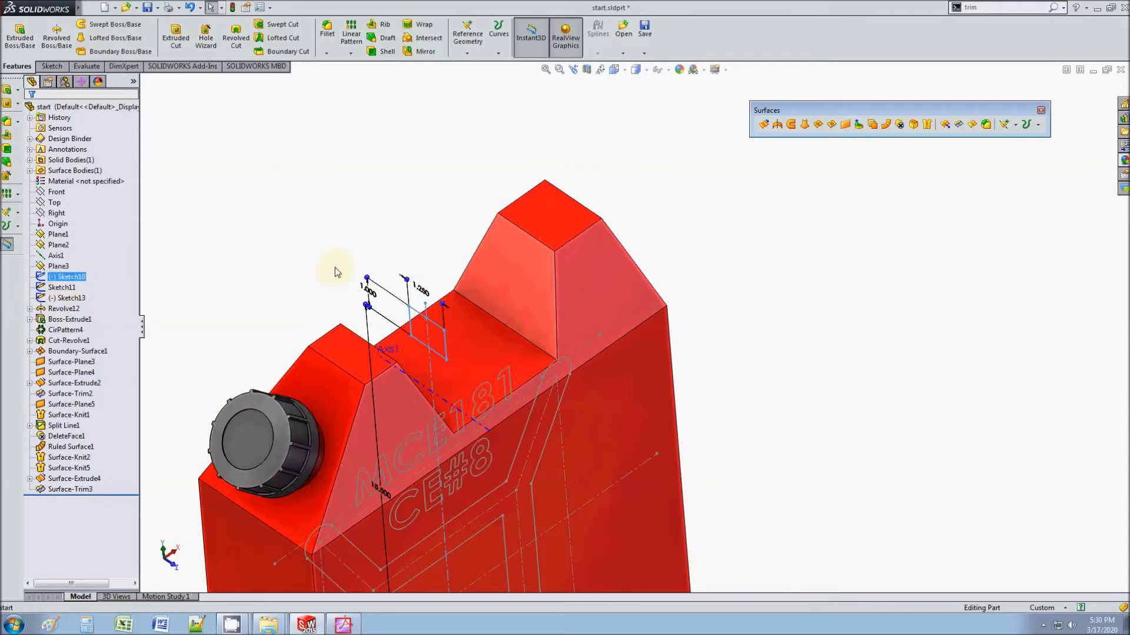
click(764, 125)
click(88, 182)
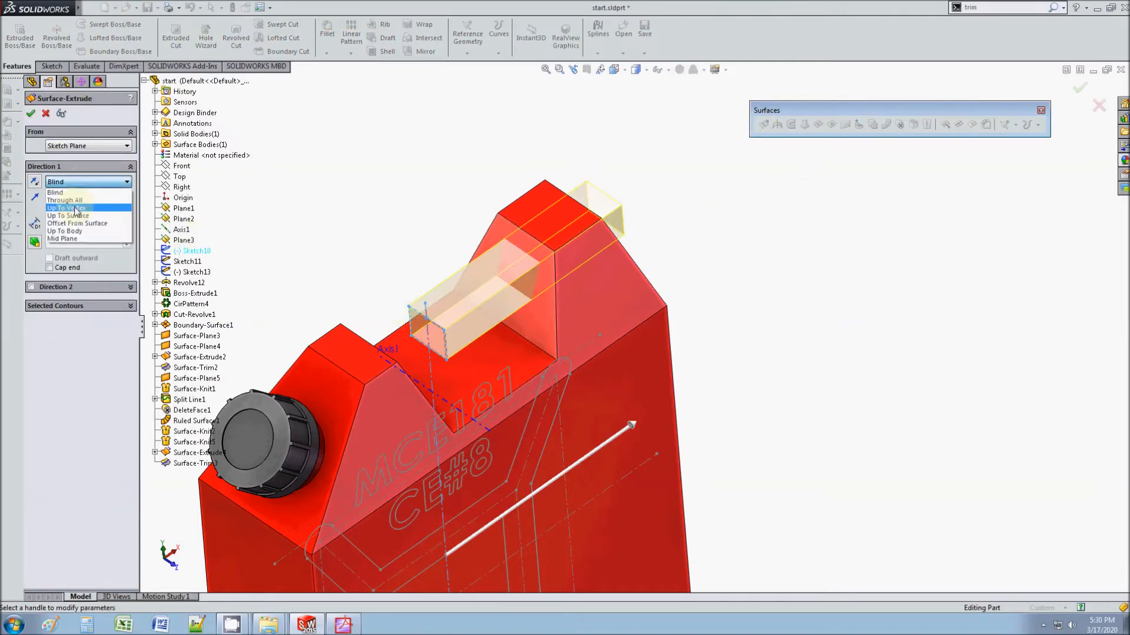
click(72, 232)
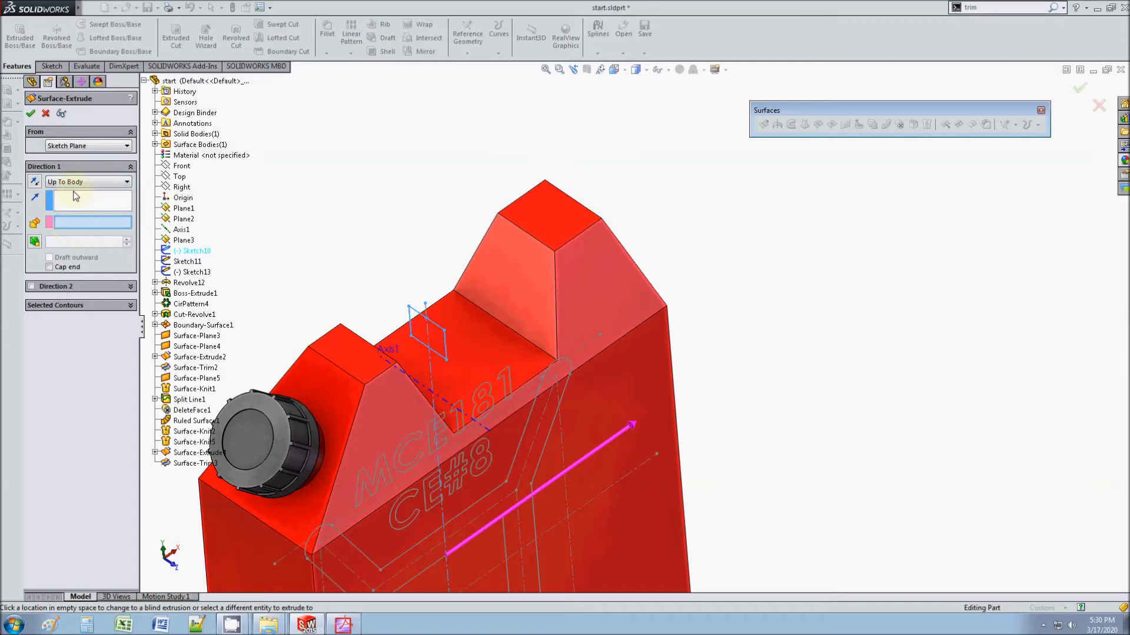
click(524, 285)
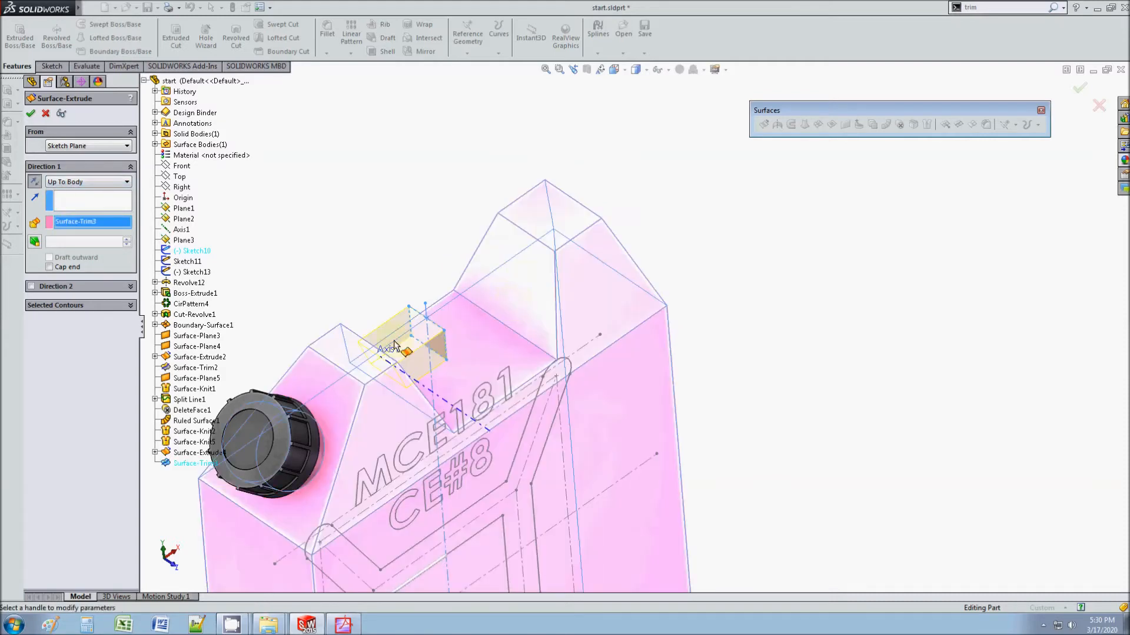
Step: Add a second extrusion direction, also Up To Body with Surface-Trim3, and complete the handle surface
middle_drag(473, 308, 326, 310)
scroll(461, 342, up, 2)
ctrl+middle_drag(461, 341, 589, 341)
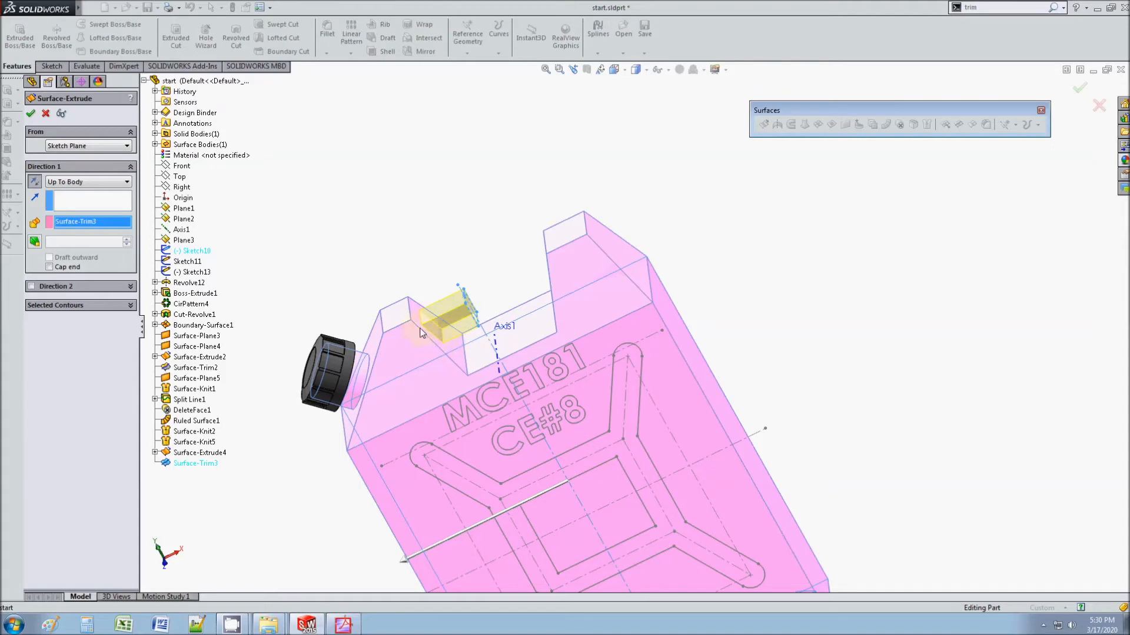
scroll(407, 337, down, 4)
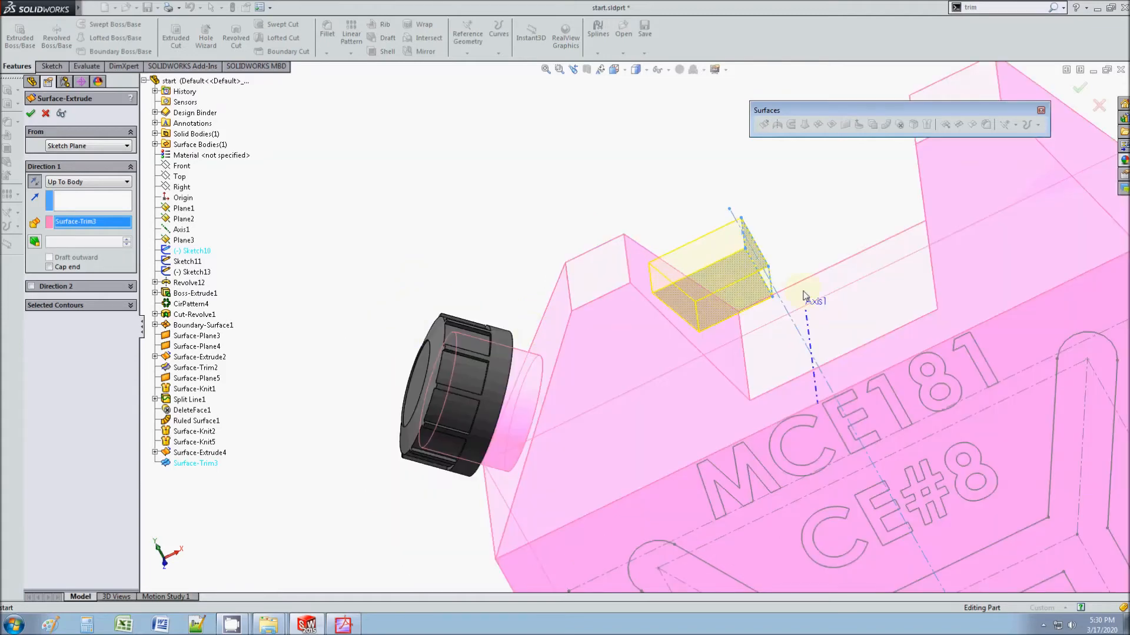
middle_drag(806, 297, 867, 309)
click(32, 287)
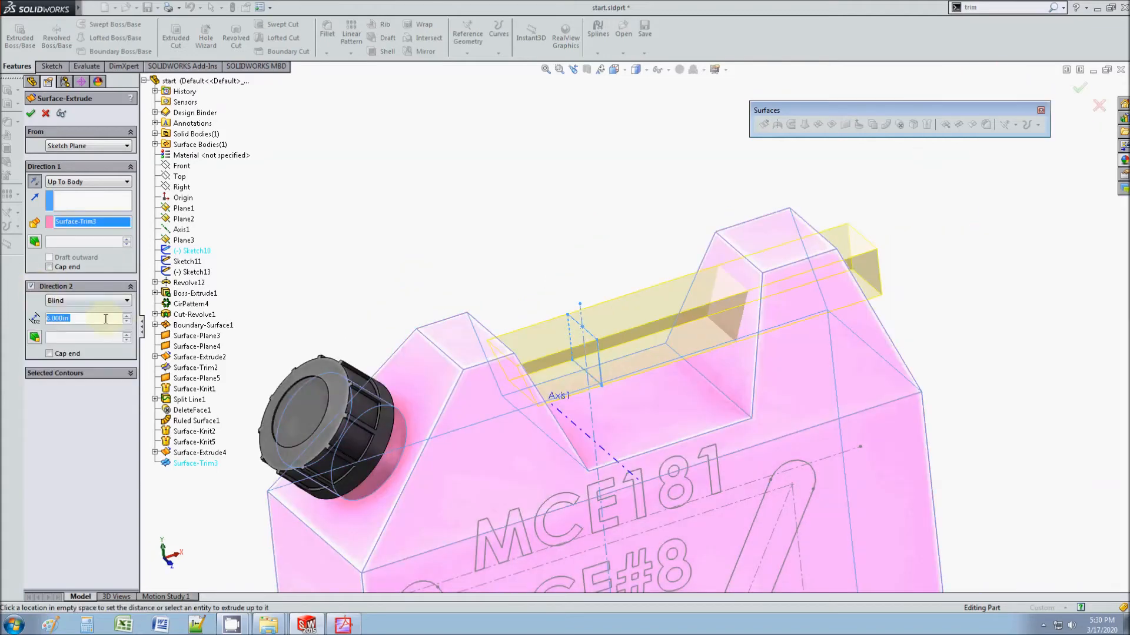
click(71, 301)
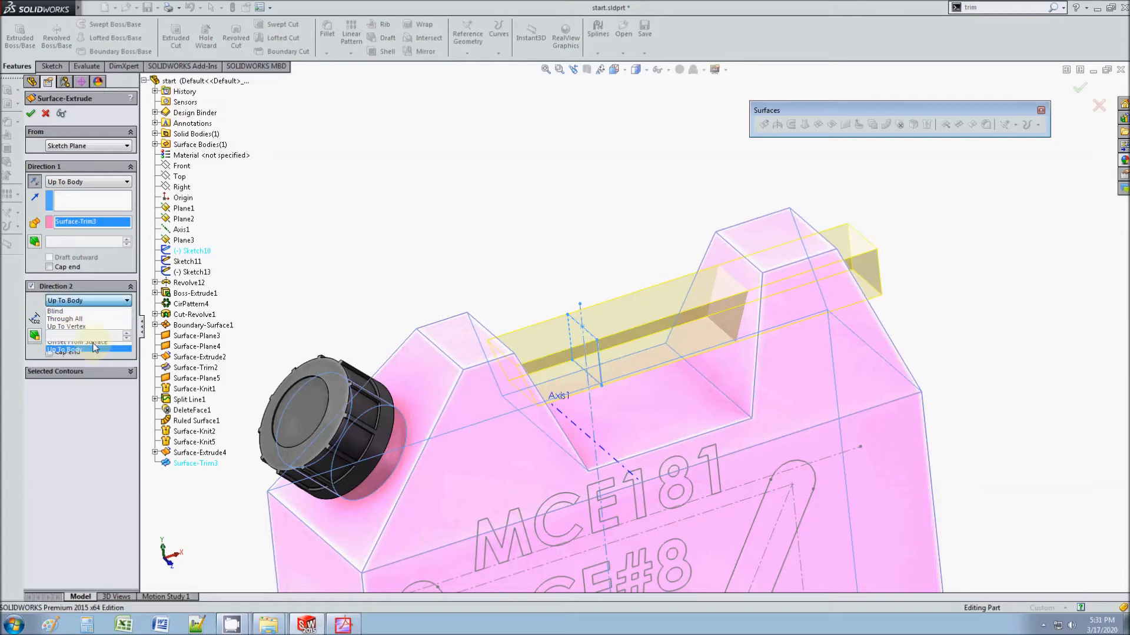
click(70, 345)
click(725, 312)
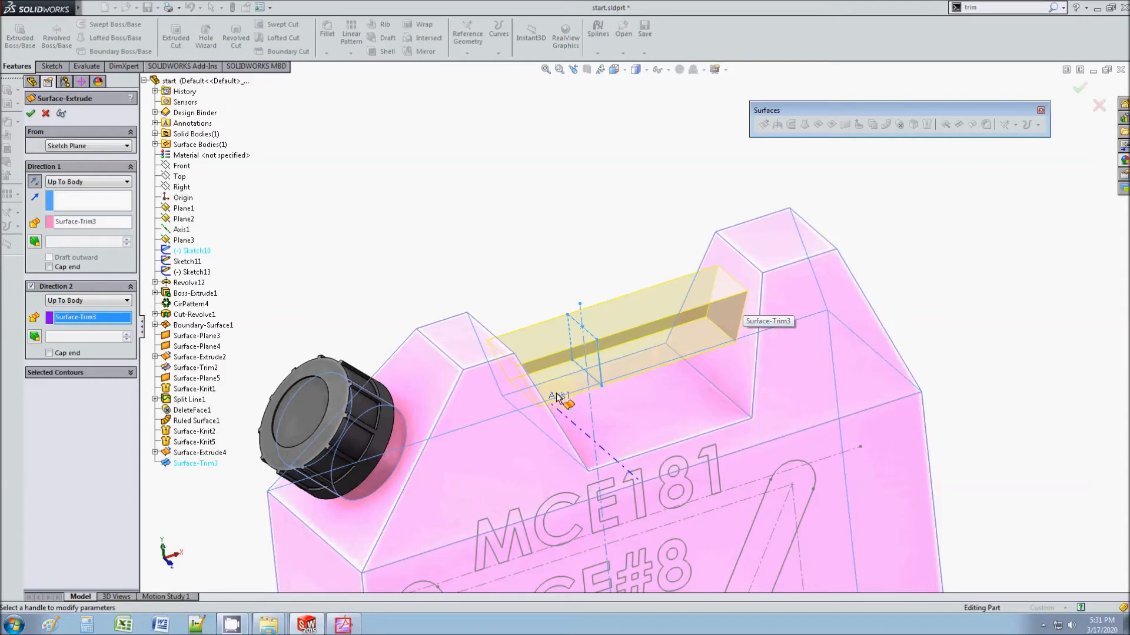
click(30, 114)
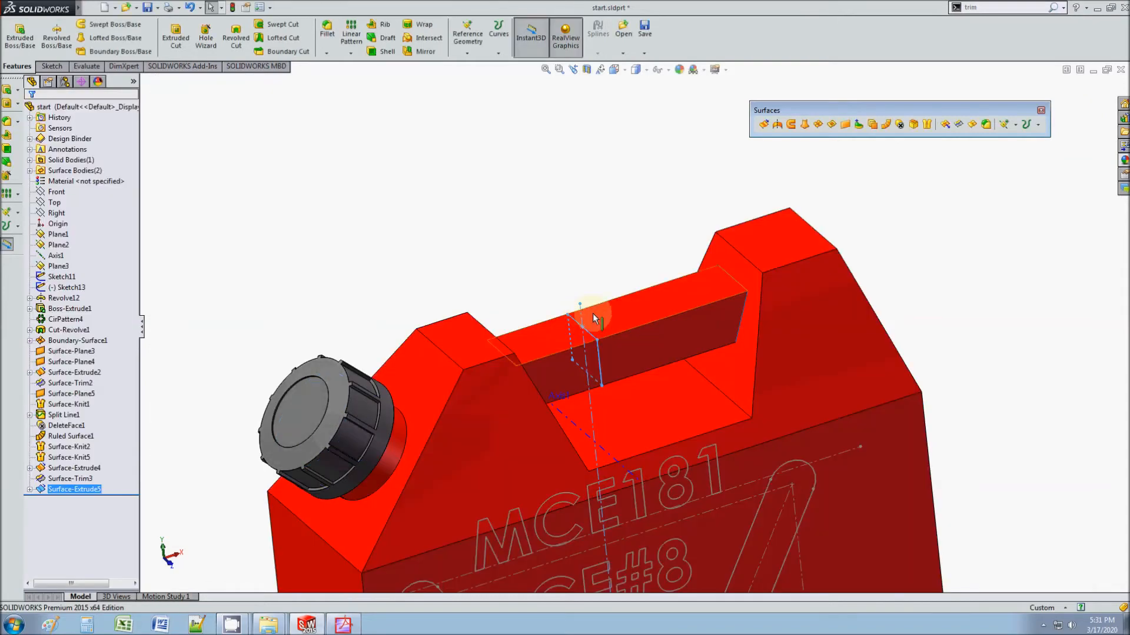
Step: Section the model view at the Front plane and examine where both handle ends meet the tank walls
middle_drag(541, 271, 547, 297)
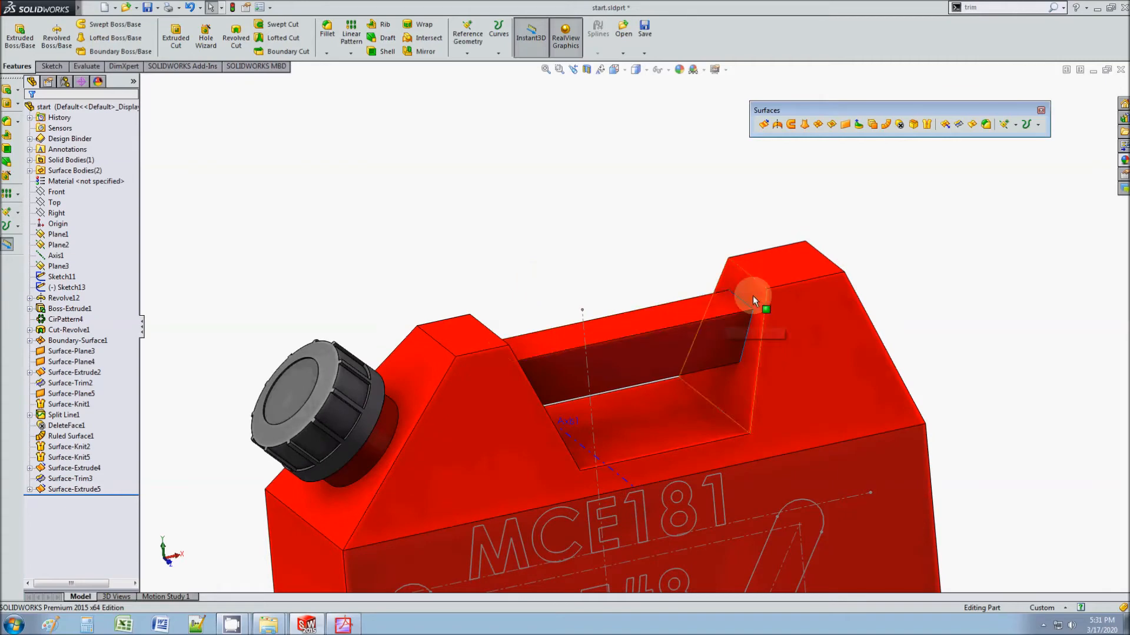
click(588, 70)
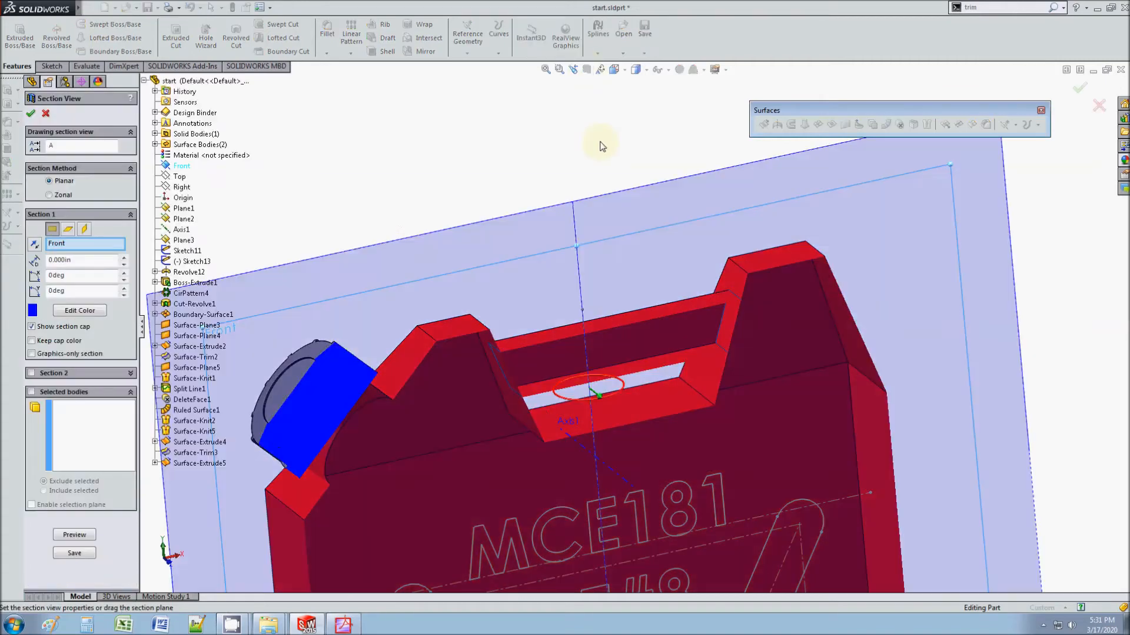
click(30, 113)
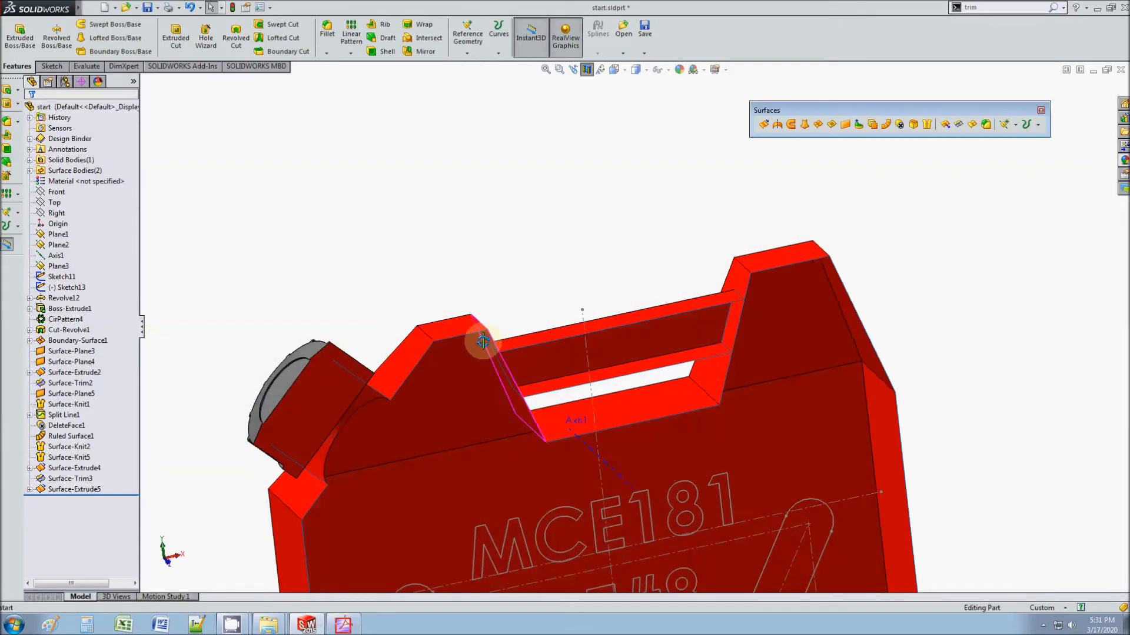
middle_drag(610, 399, 474, 321)
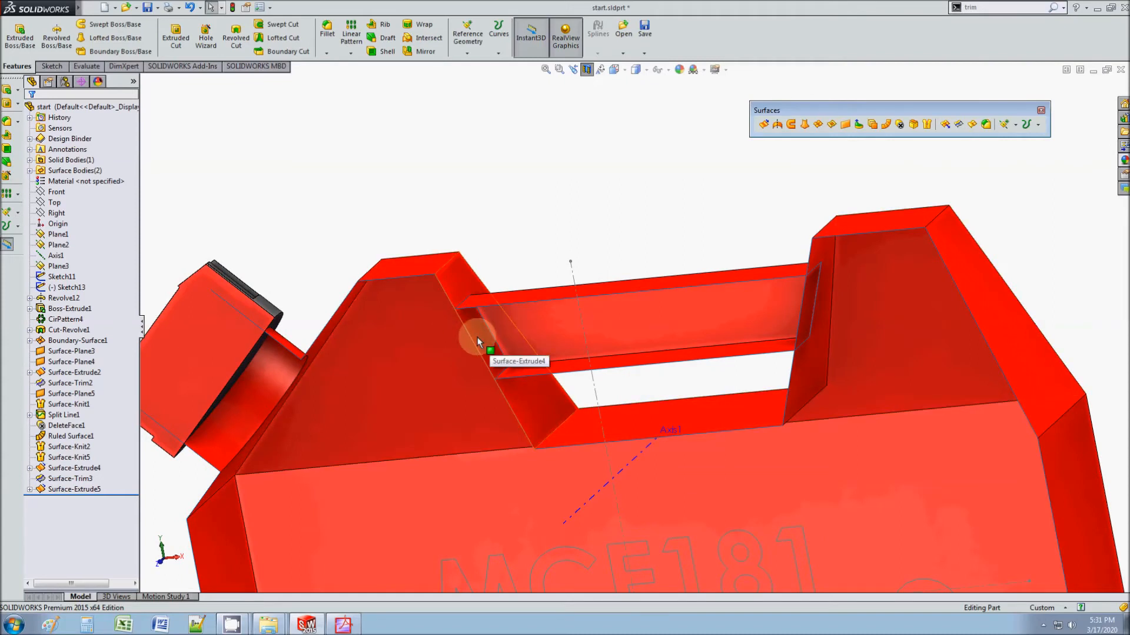
click(454, 311)
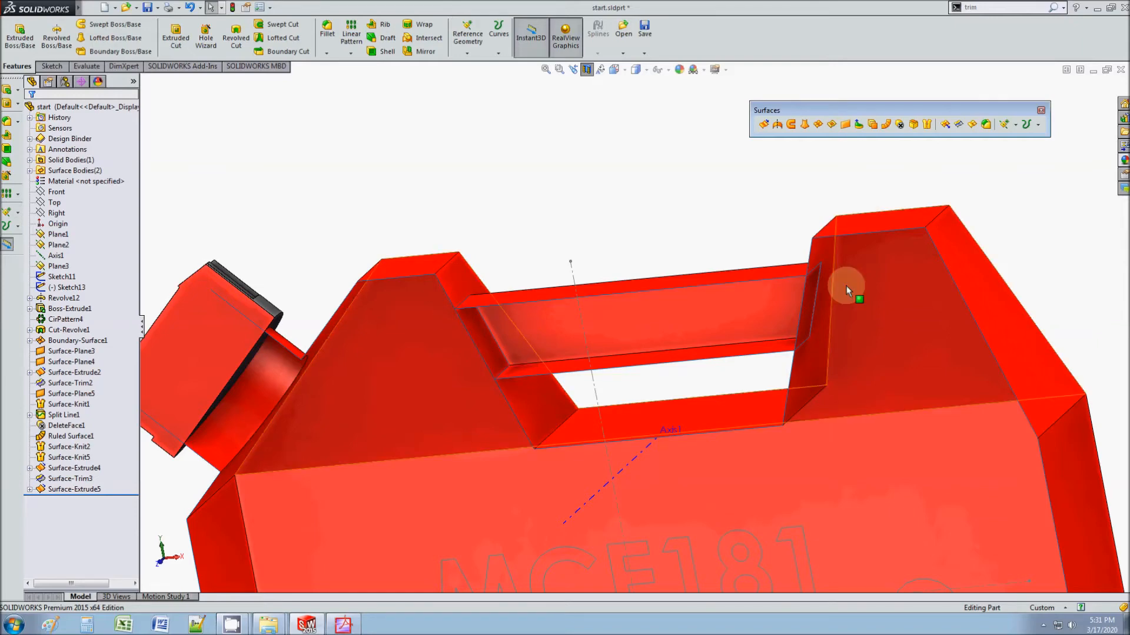
click(806, 274)
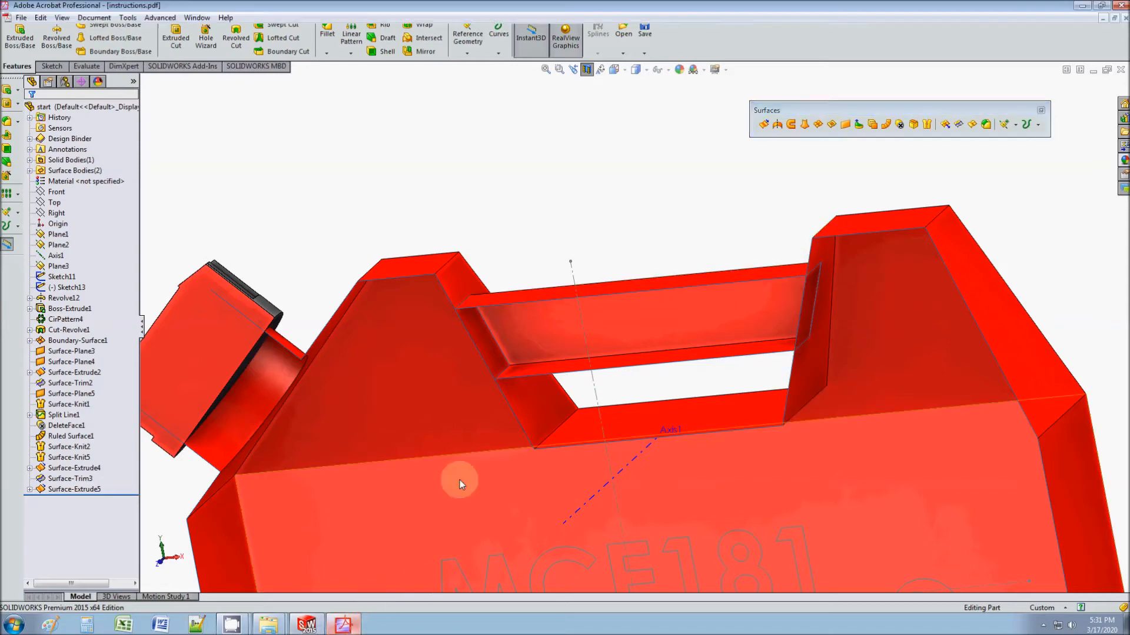
Step: Check the handle trim settings and the expected result in the PDF instructions, and return to SOLIDWORKS
click(344, 626)
scroll(548, 424, down, 10)
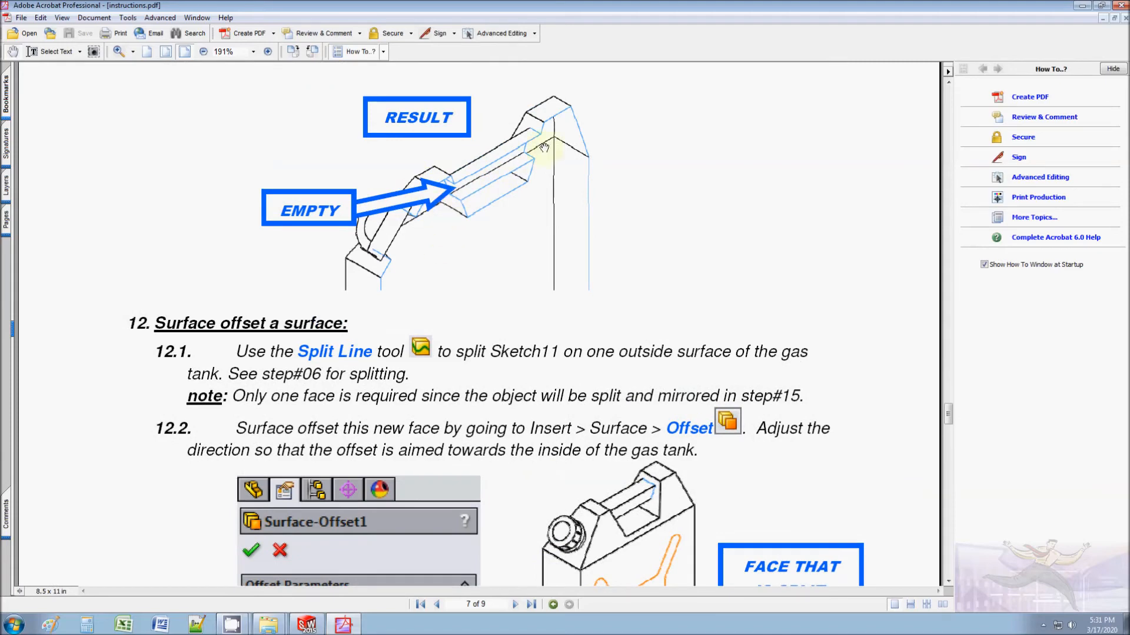
scroll(525, 219, up, 2)
scroll(526, 270, down, 1)
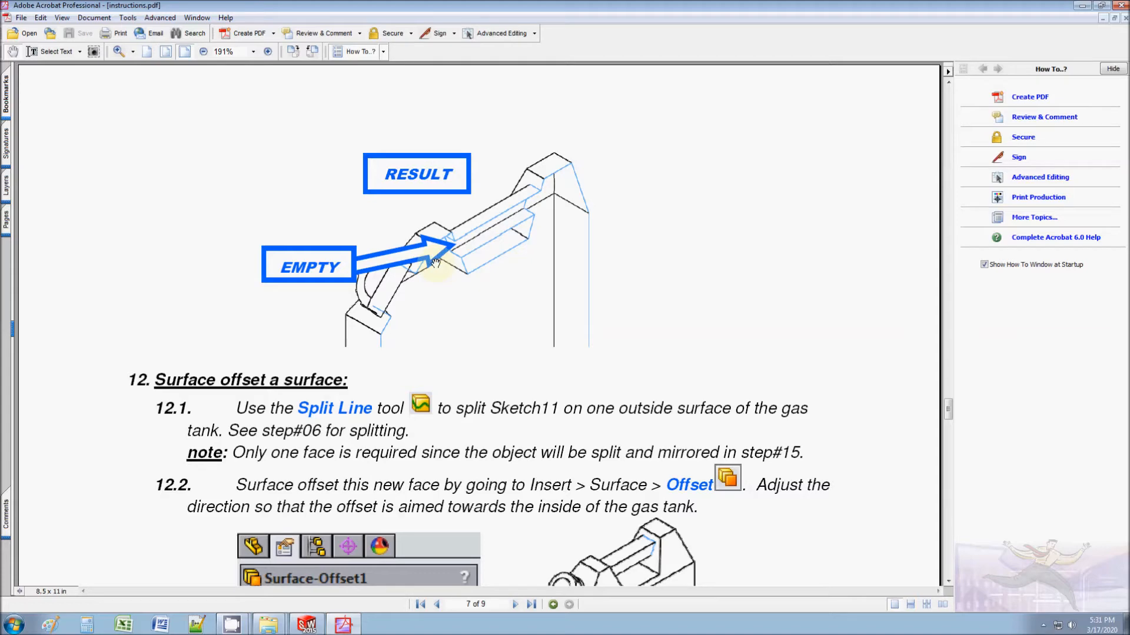
click(1087, 7)
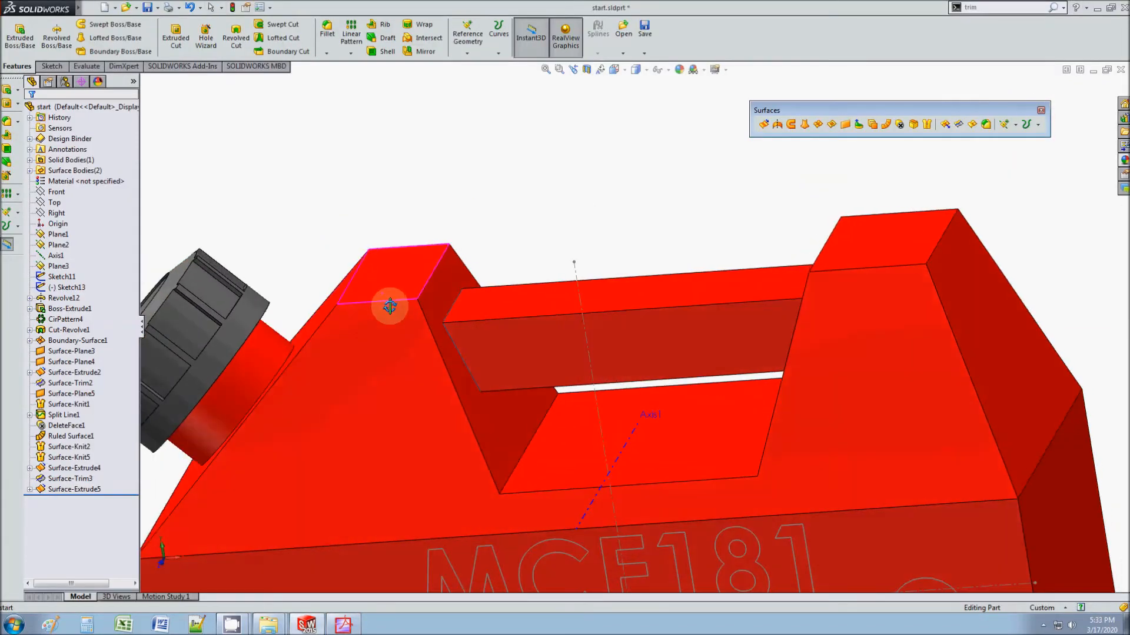
click(343, 624)
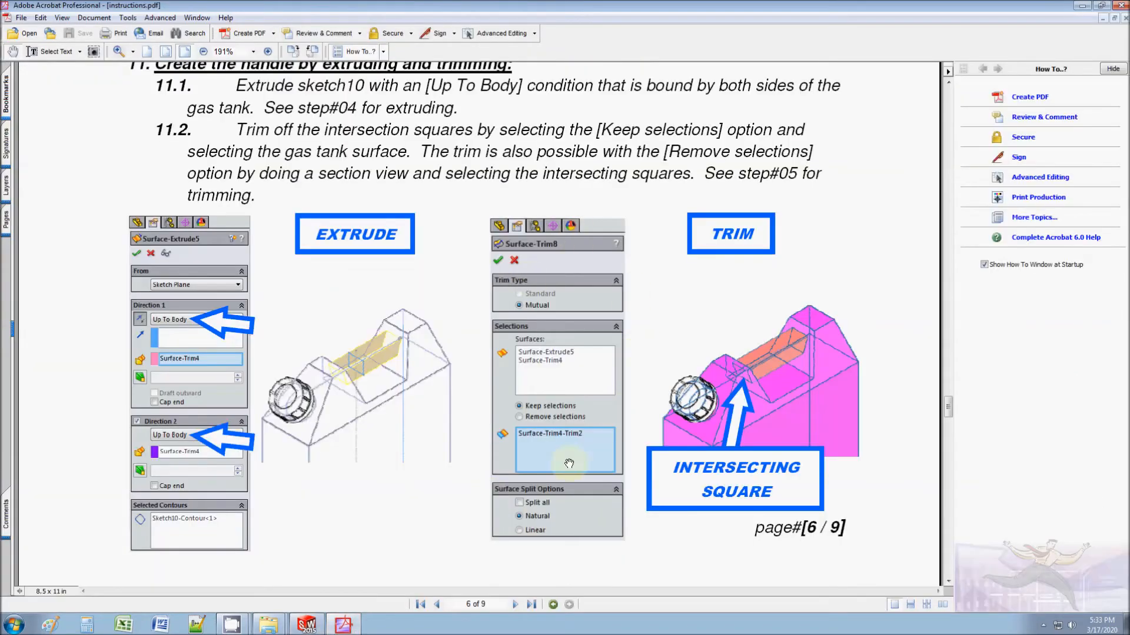
mouse_move(301, 628)
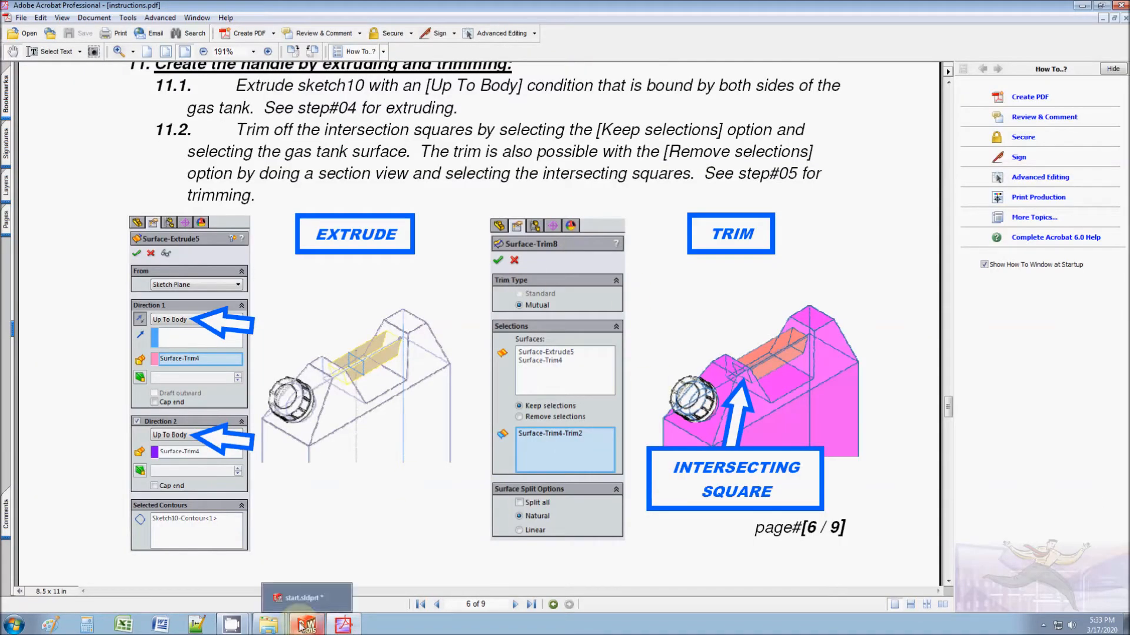
click(302, 626)
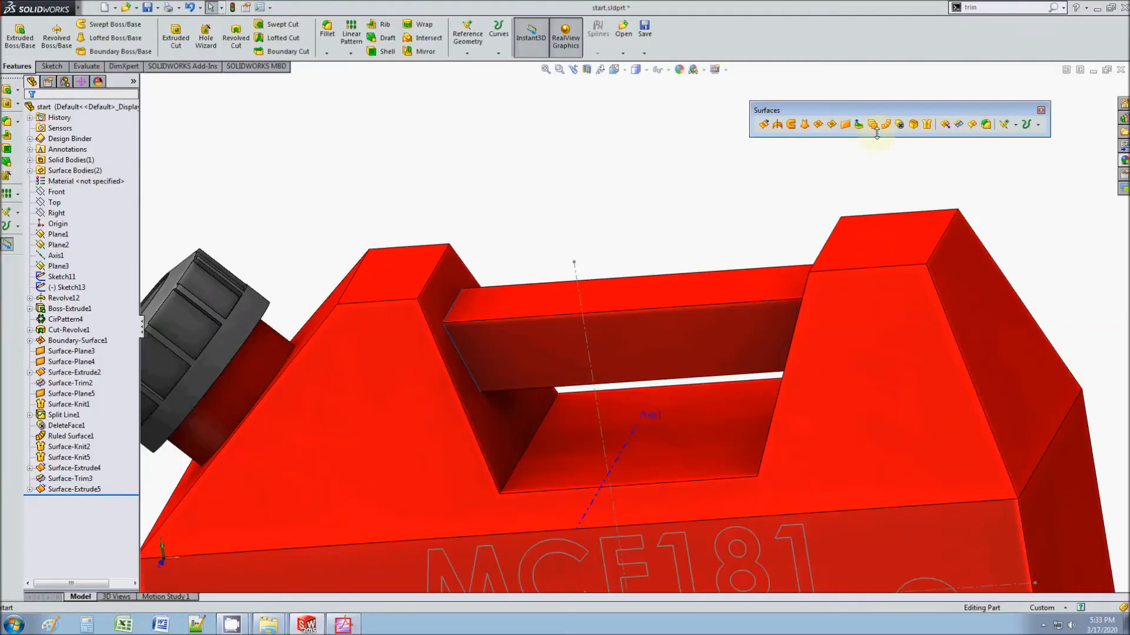
Step: Start a mutual surface trim between the handle extrusion Surface-Extrude5 and the tank surface Surface-Trim3, using the Keep selections option
text(tr)
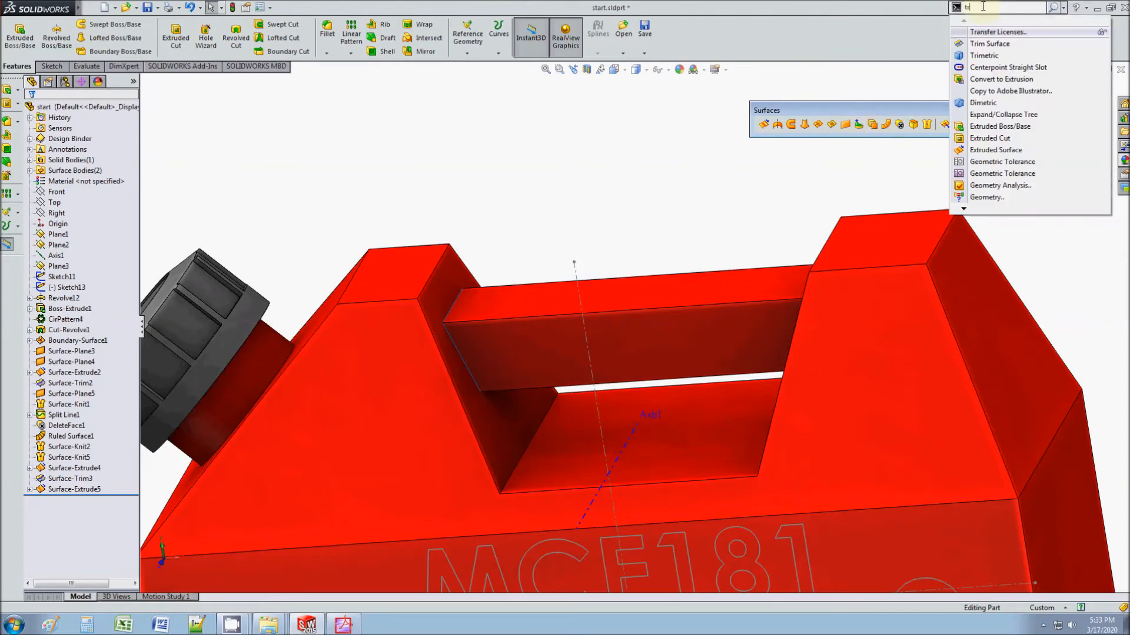
text(im)
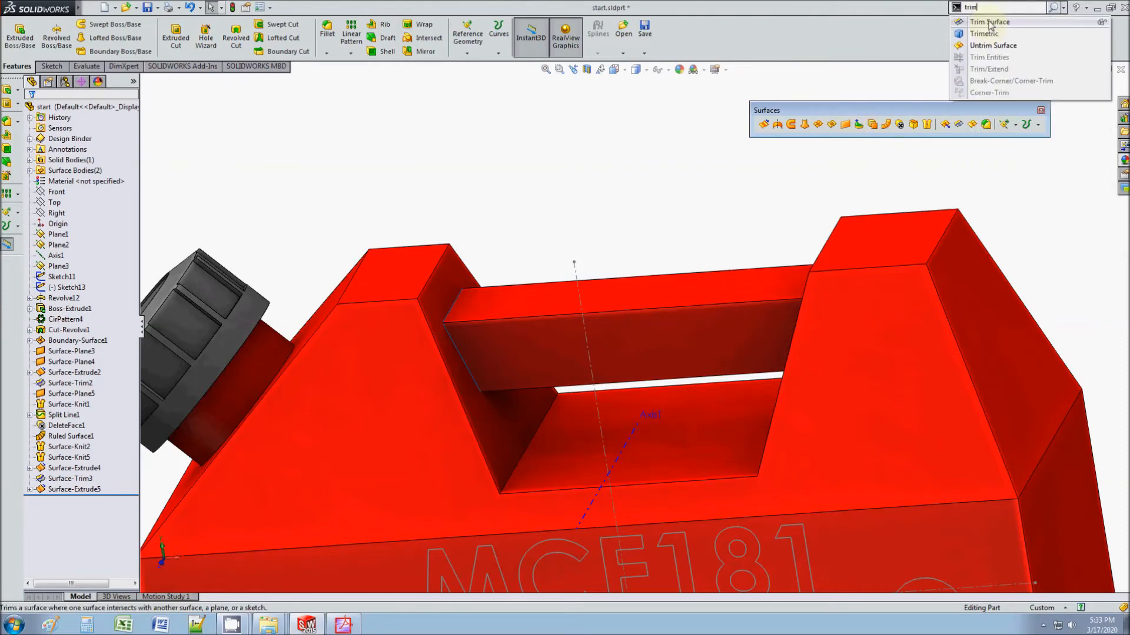
click(991, 23)
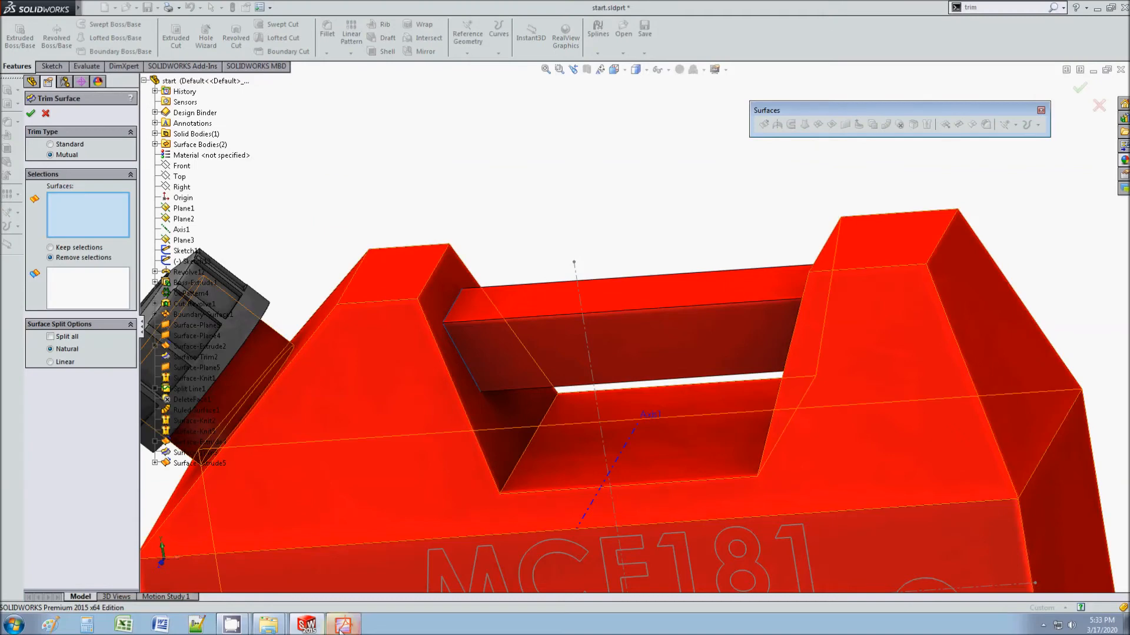
click(343, 624)
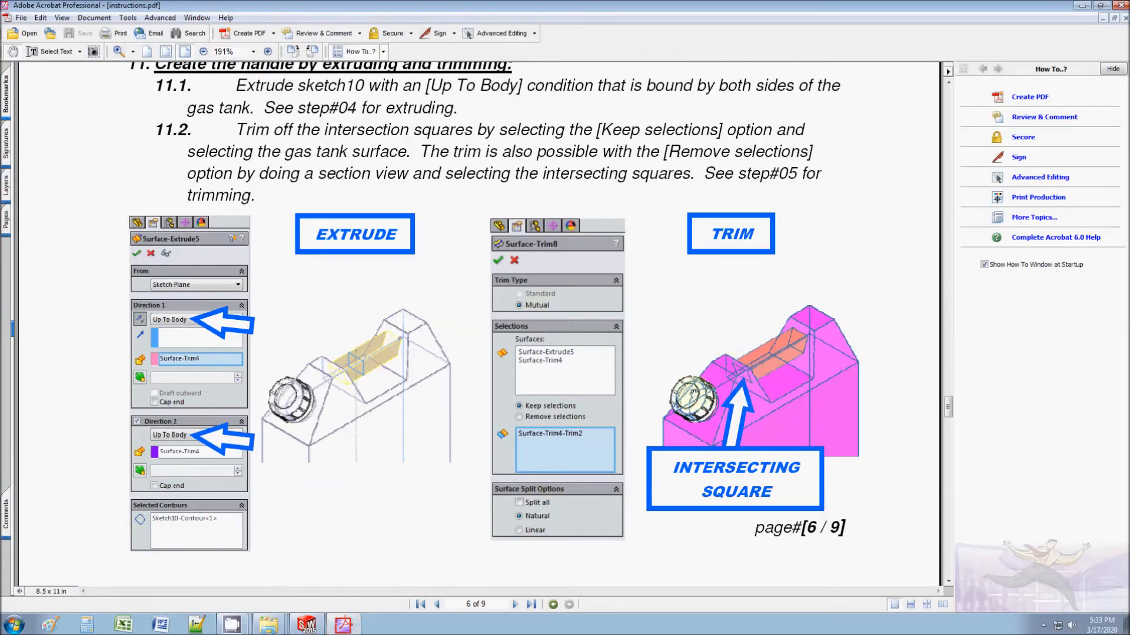
click(306, 624)
click(500, 301)
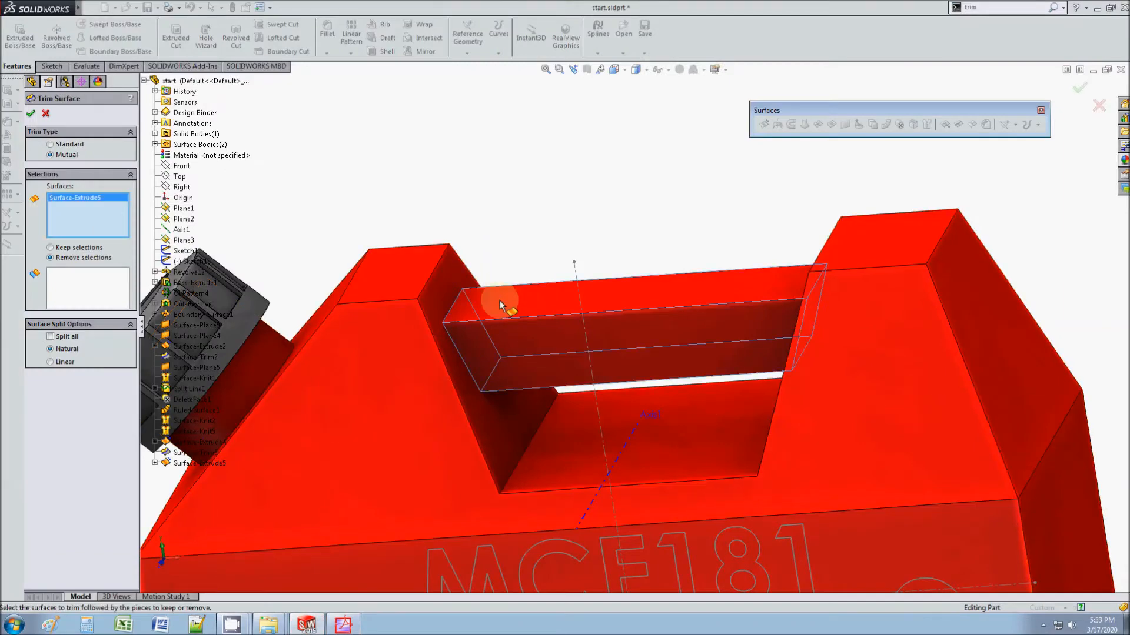
click(401, 272)
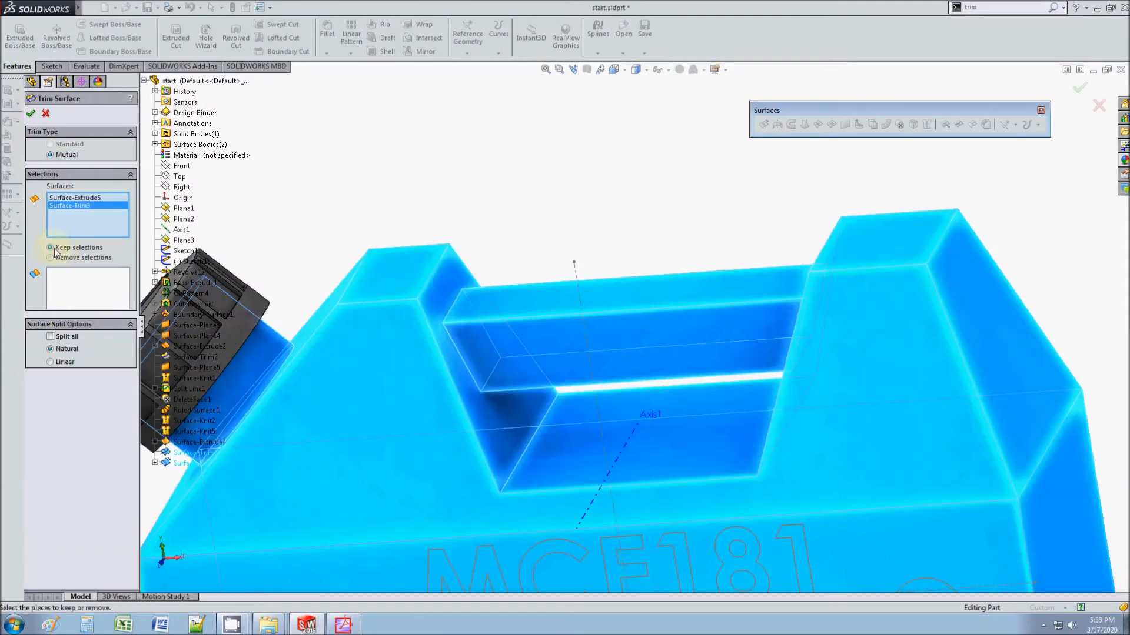
click(74, 280)
Step: Check the trim example in the PDF instructions, choose the handle and outer tank surfaces as the pieces to keep, and complete the trim
click(343, 625)
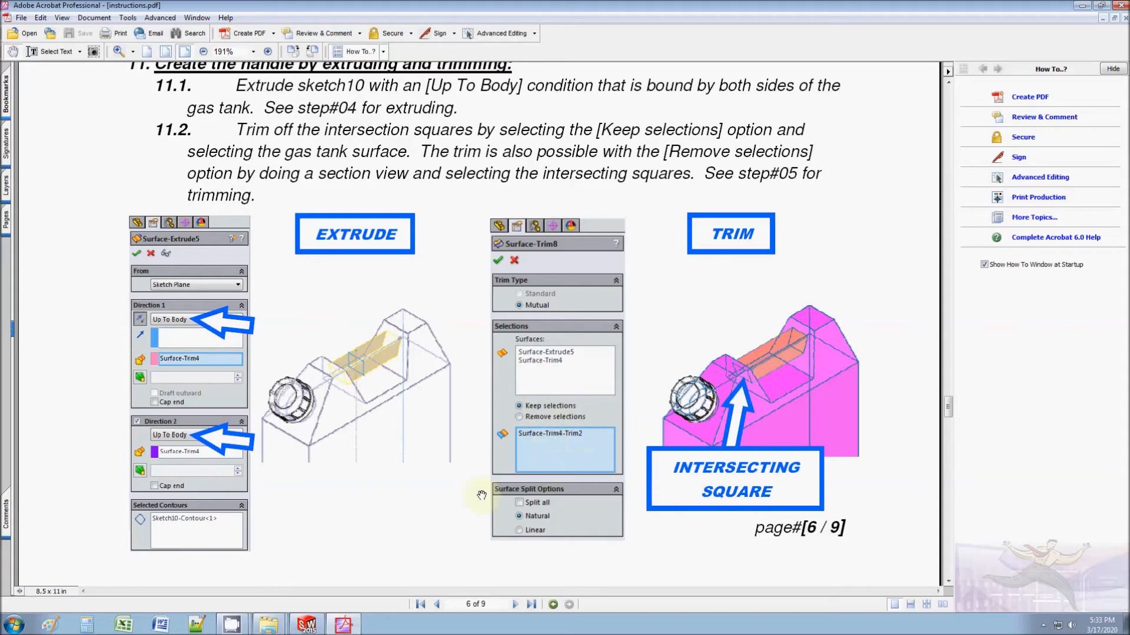
click(307, 624)
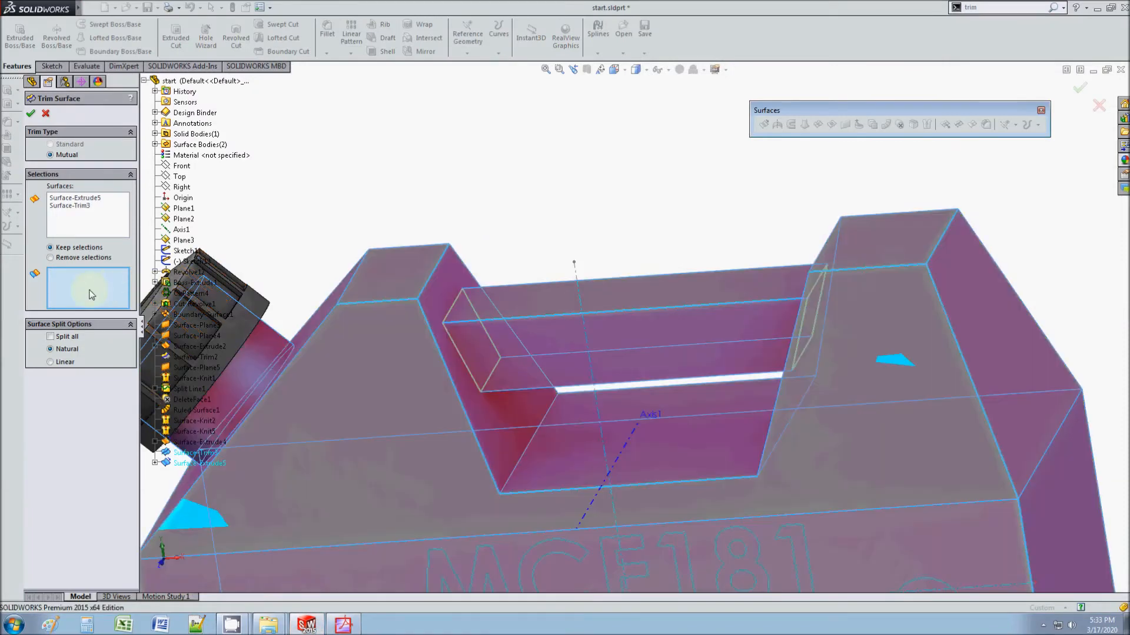
click(522, 323)
click(419, 356)
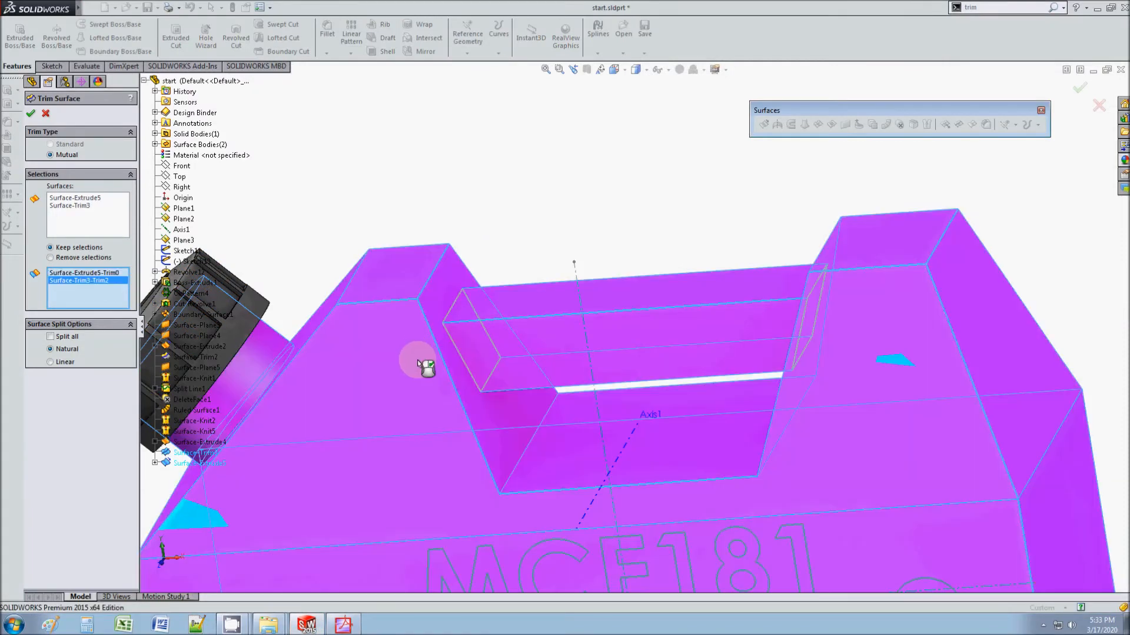
click(30, 115)
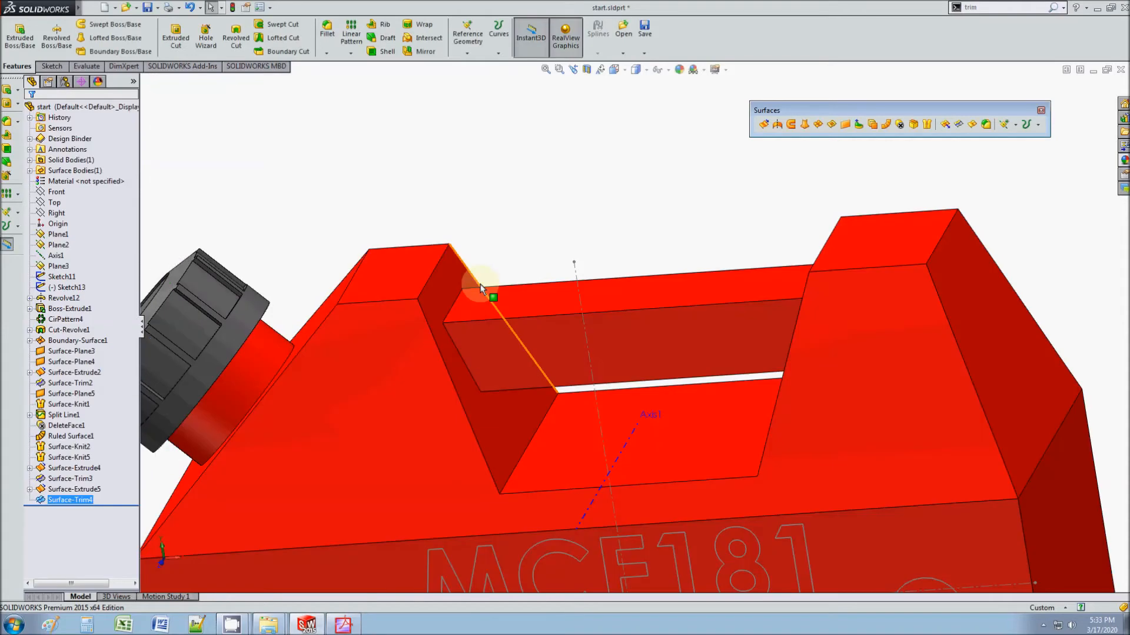
Step: Section the model at the Front plane to inspect the trimmed handle ends, and examine the handle area from several angles
click(587, 70)
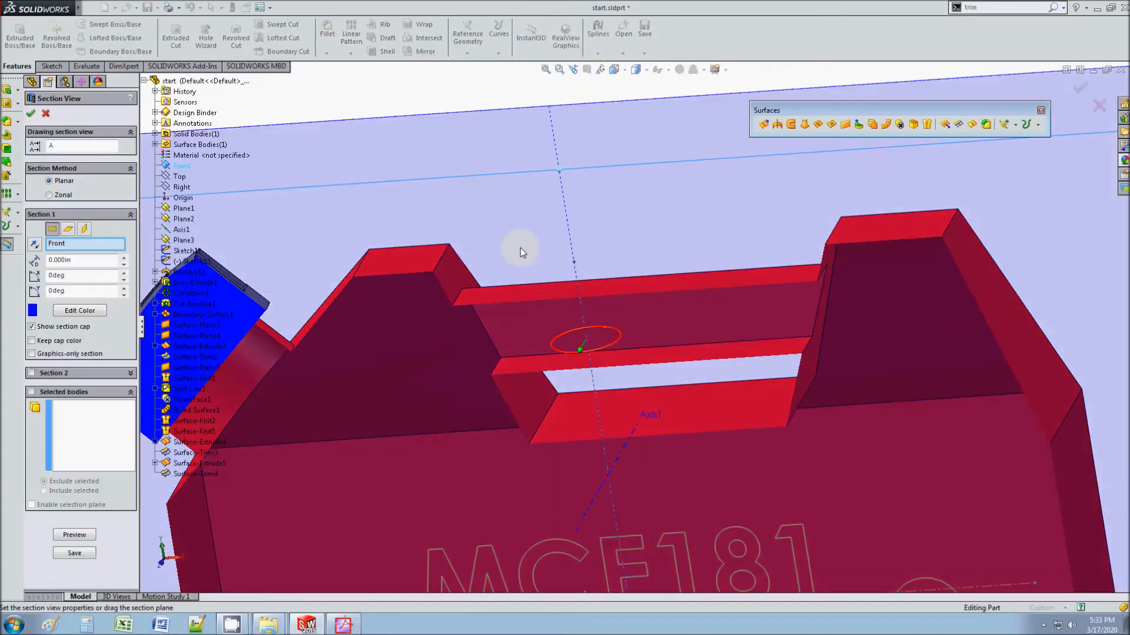
click(32, 115)
scroll(536, 355, down, 3)
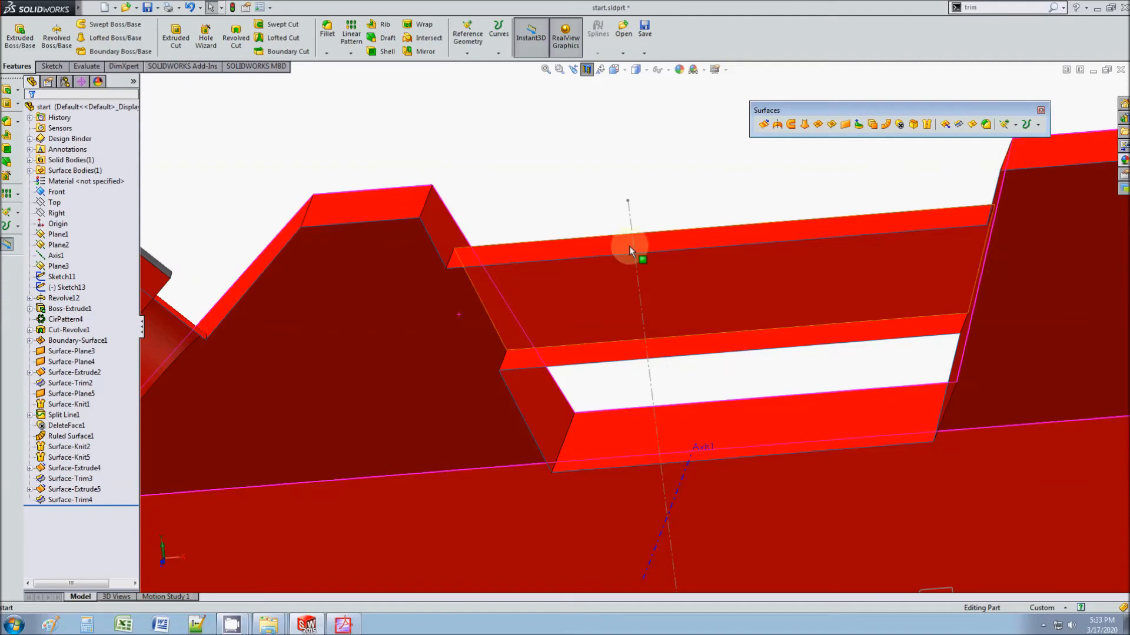
middle_drag(387, 208, 408, 213)
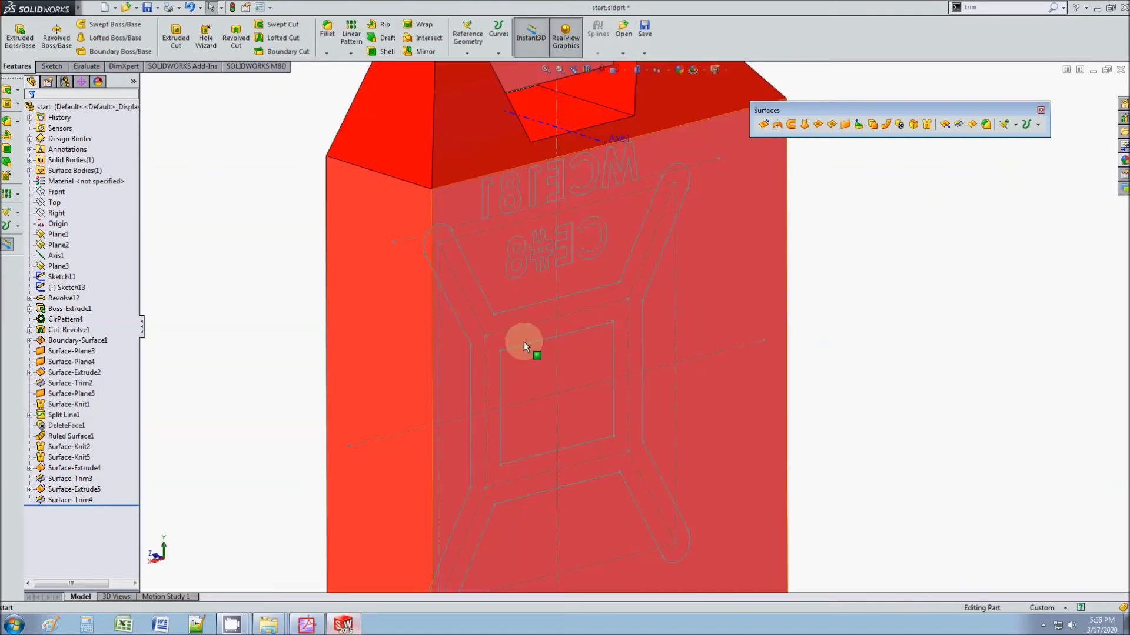
middle_drag(523, 342, 628, 232)
scroll(628, 231, down, 3)
middle_drag(545, 266, 587, 320)
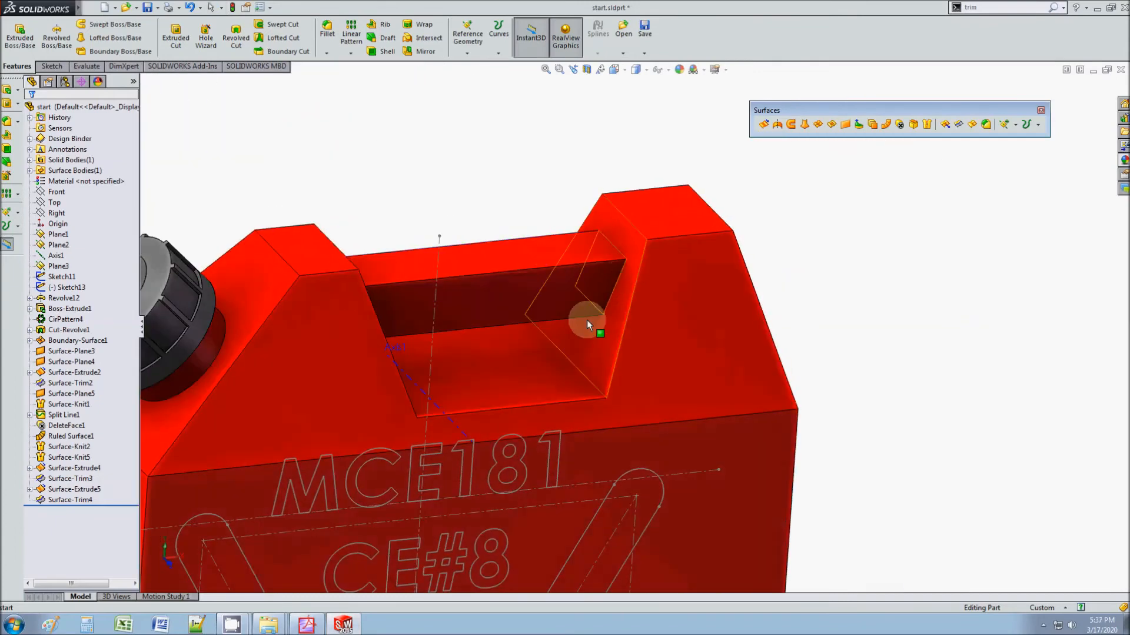
middle_drag(536, 218, 504, 217)
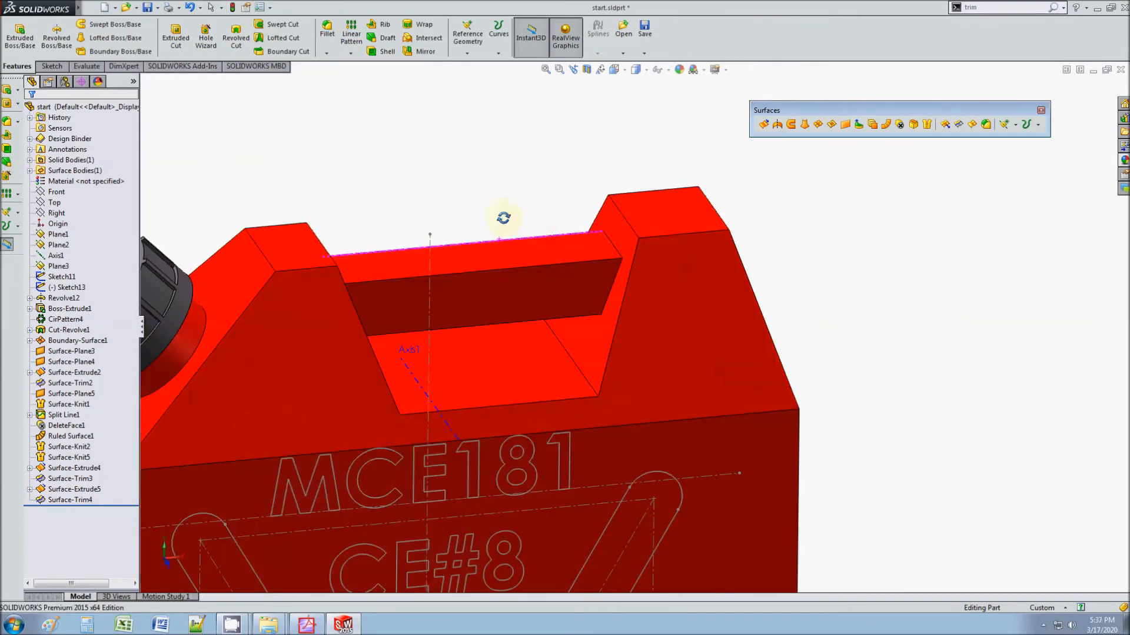
Step: Switch to the PDF instructions, read the surface offset, delete face, ruled surface and fillet steps, and return to SOLIDWORKS
click(307, 625)
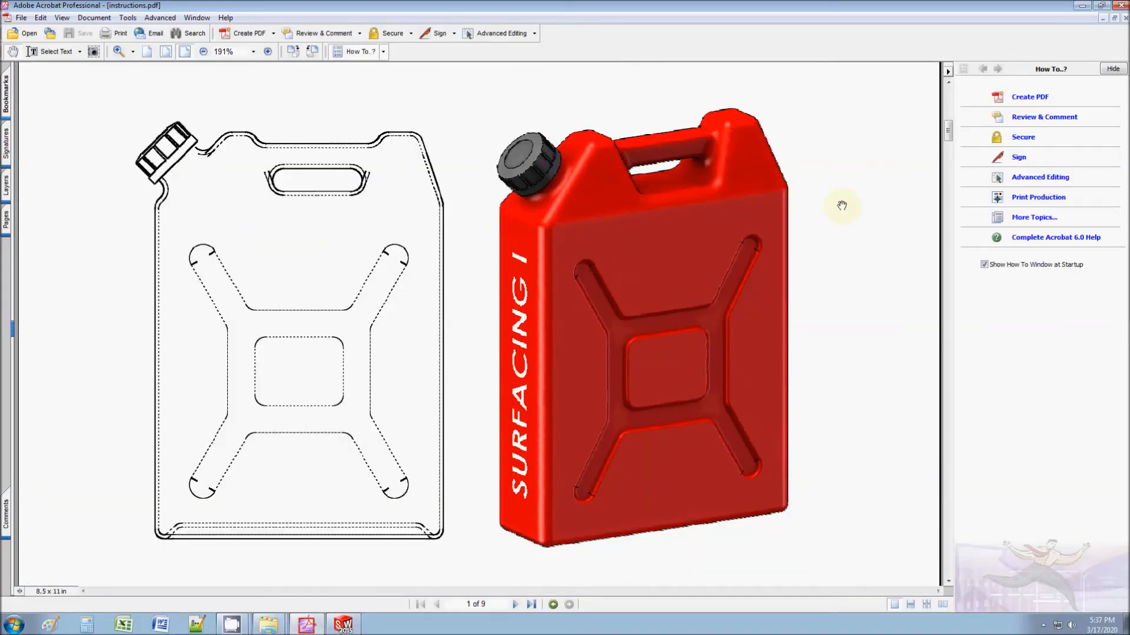
drag(949, 131, 953, 145)
drag(949, 363, 948, 427)
scroll(847, 403, down, 3)
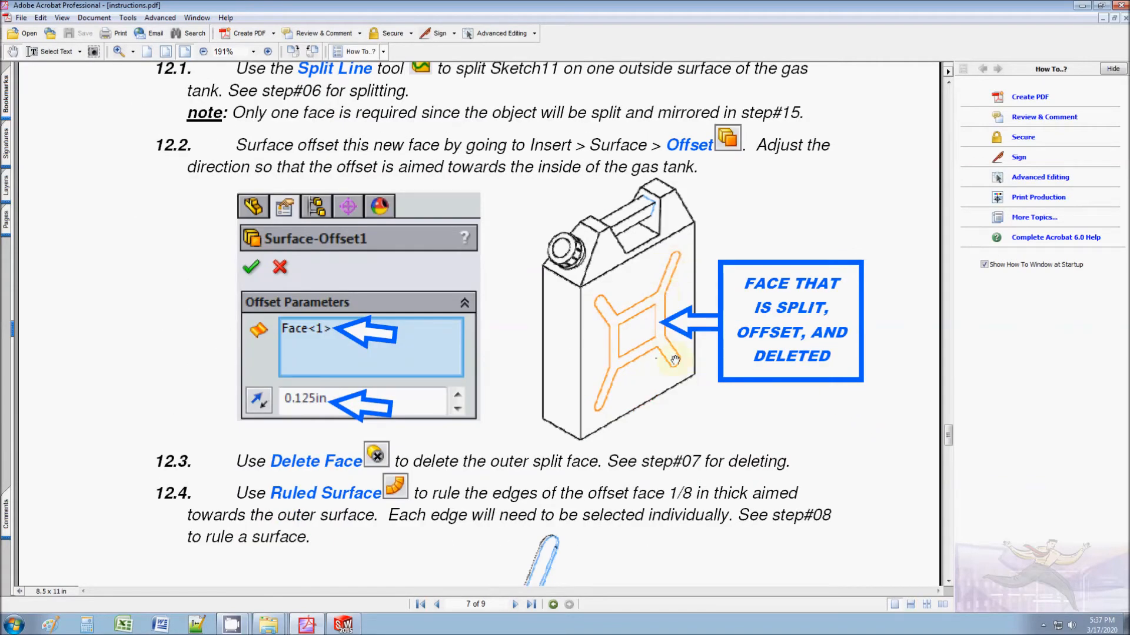
scroll(616, 331, down, 1)
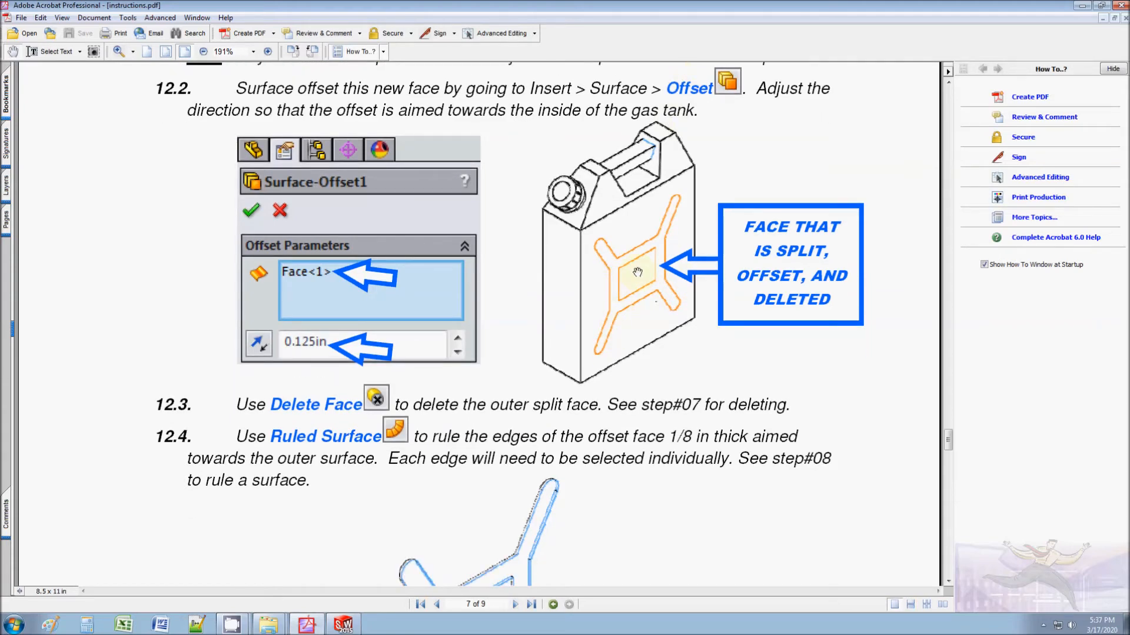
scroll(637, 271, down, 5)
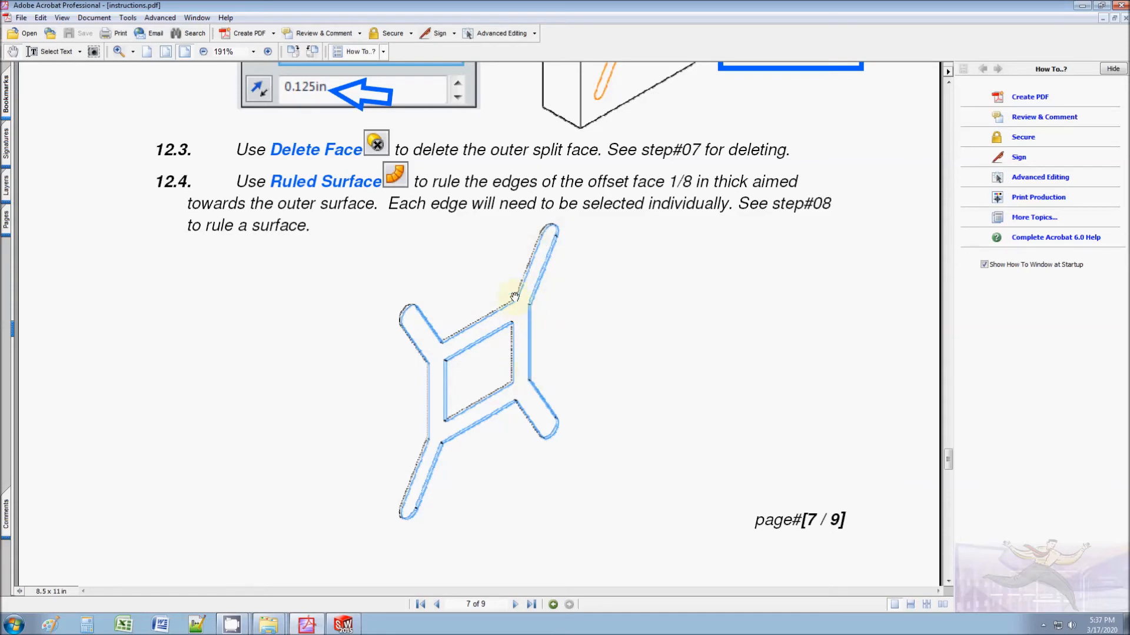
scroll(521, 347, down, 10)
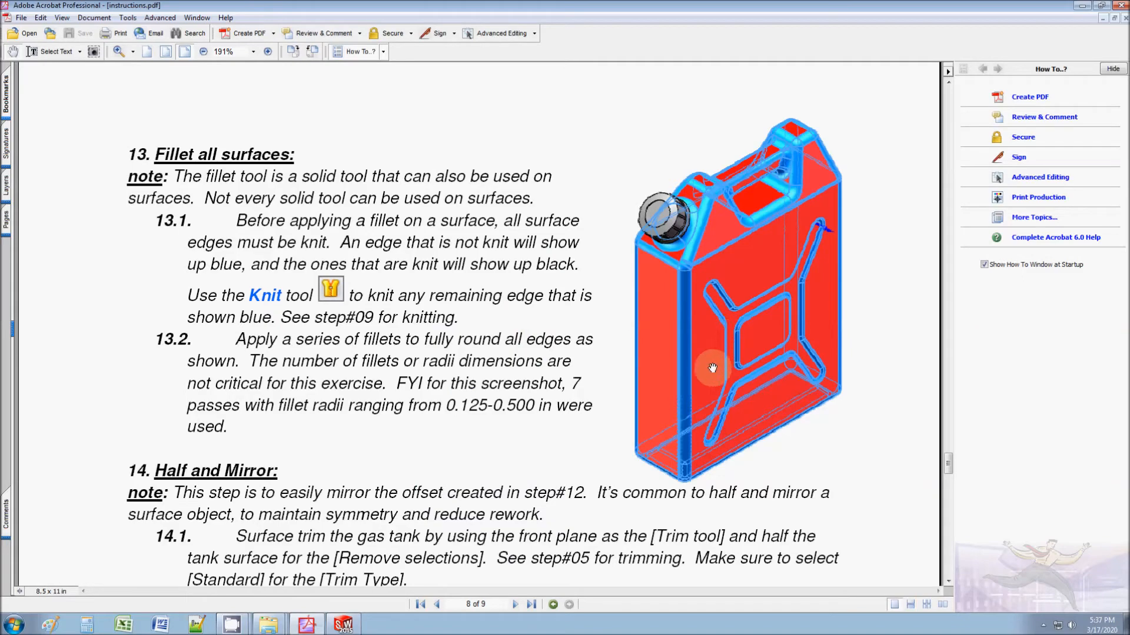
drag(939, 457, 941, 207)
scroll(684, 379, down, 10)
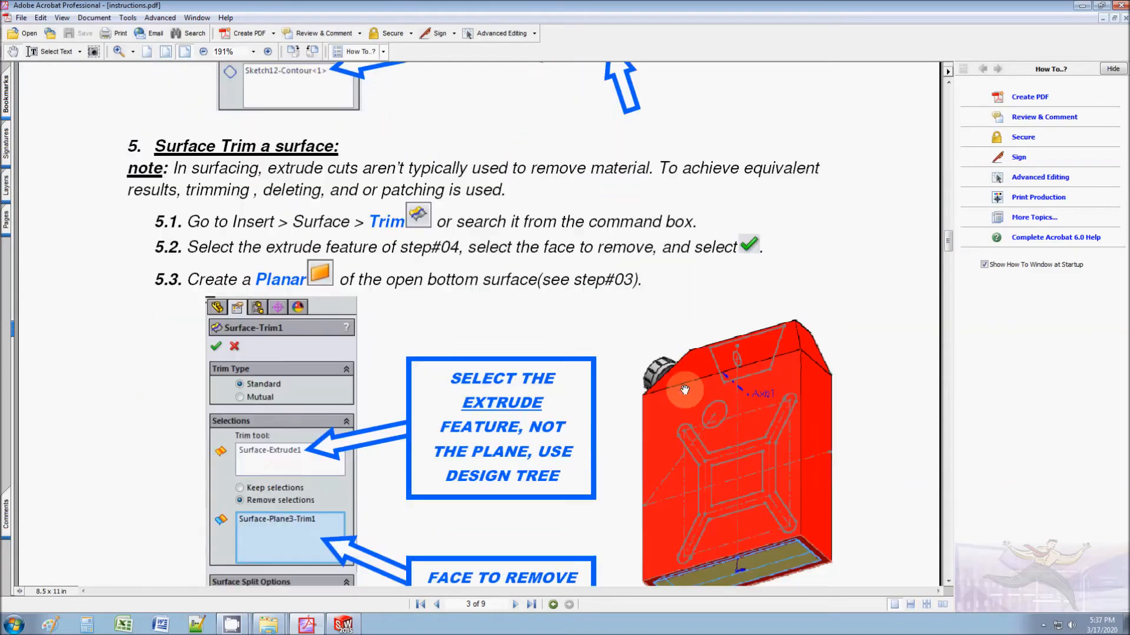
click(1082, 7)
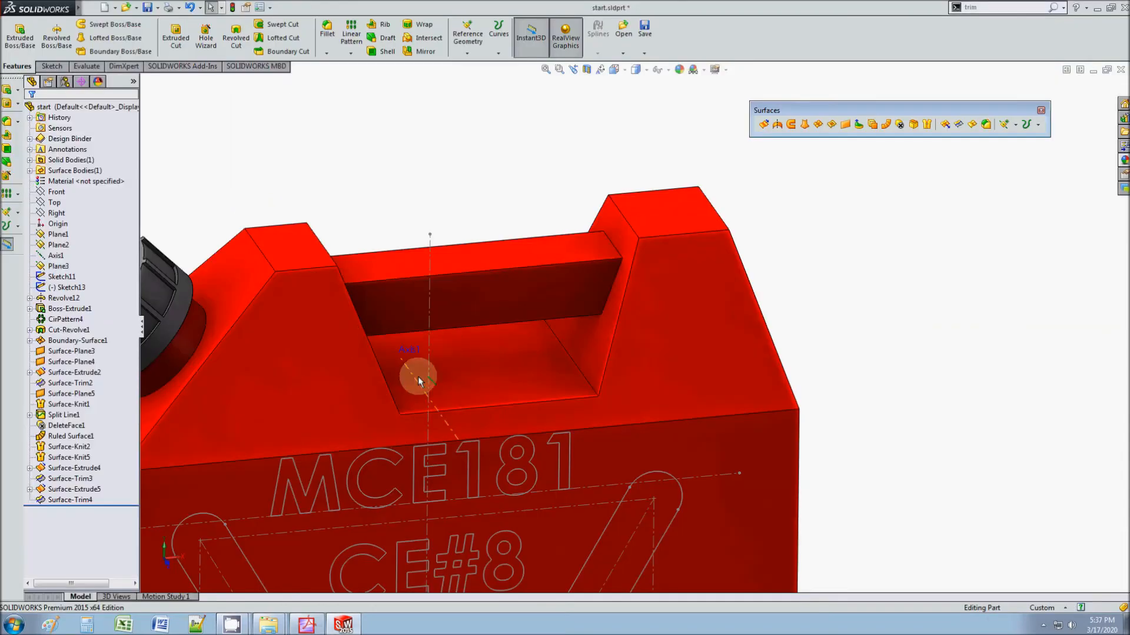
Step: Project Sketch11 as a split line onto the tank's large front face
scroll(411, 373, up, 5)
scroll(514, 431, up, 3)
middle_drag(570, 461, 575, 462)
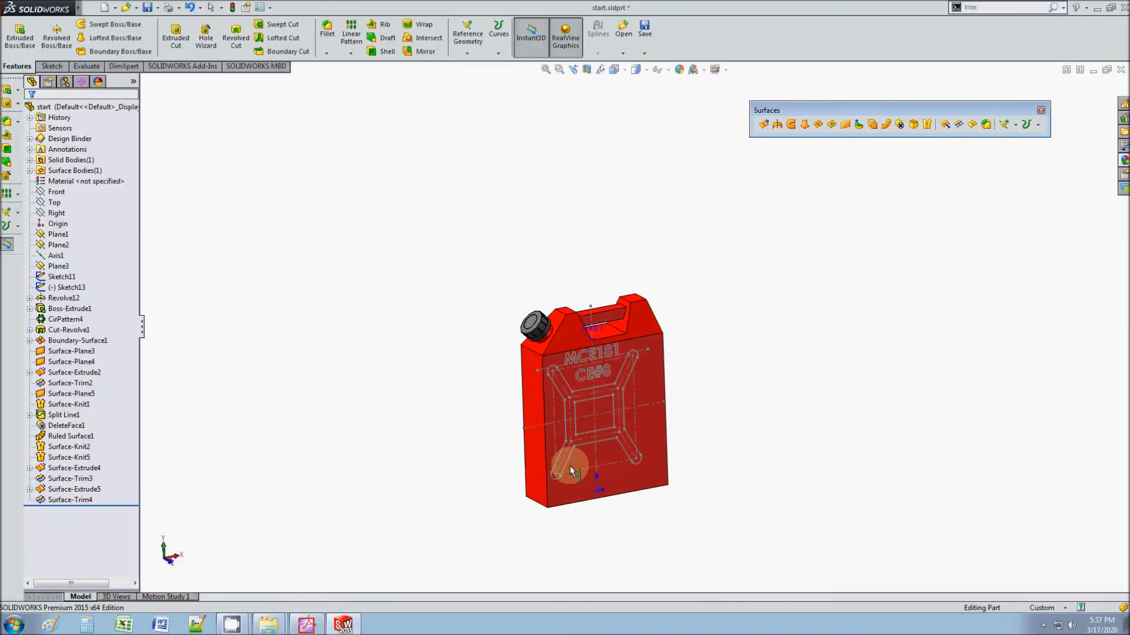
click(77, 287)
double_click(65, 277)
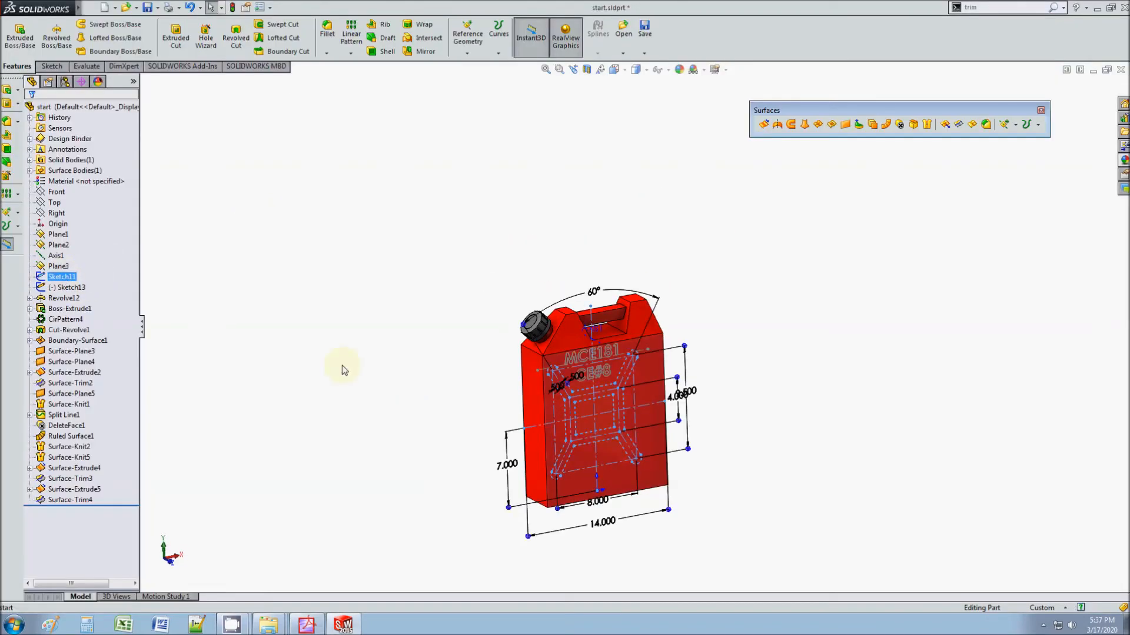
scroll(580, 408, down, 3)
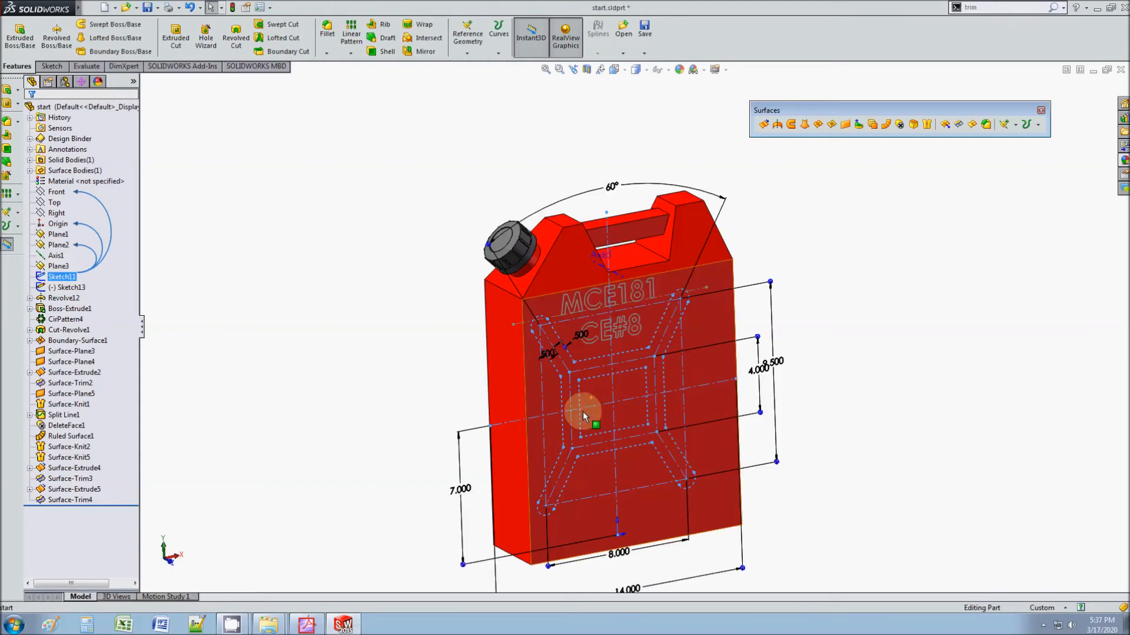
click(1038, 125)
click(995, 144)
click(706, 325)
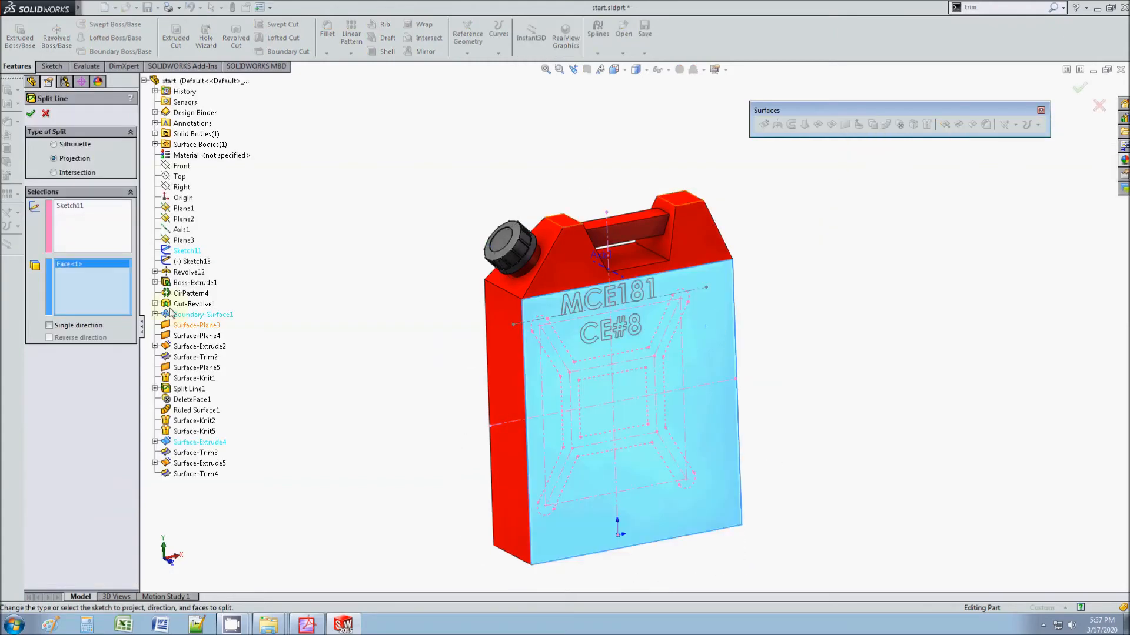
click(31, 113)
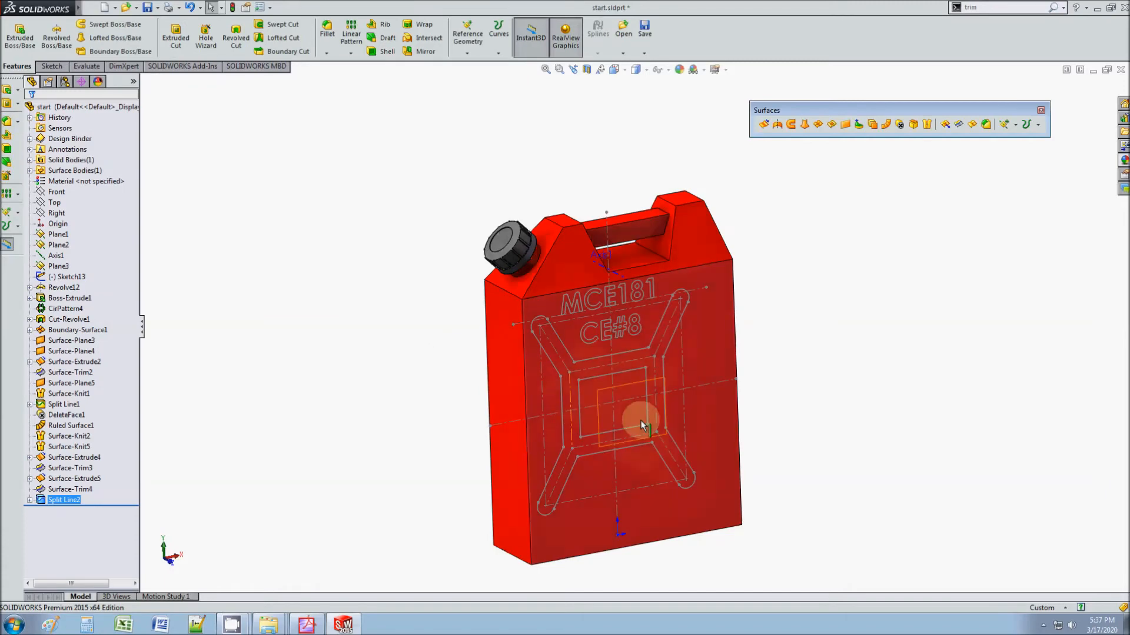
Step: Start an Offset Surface on the newly split X-shaped face of the tank front
click(632, 380)
mouse_move(654, 398)
middle_down()
mouse_move(675, 410)
mouse_move(647, 406)
mouse_move(657, 415)
mouse_move(691, 415)
middle_up()
click(631, 383)
click(980, 8)
text(offset)
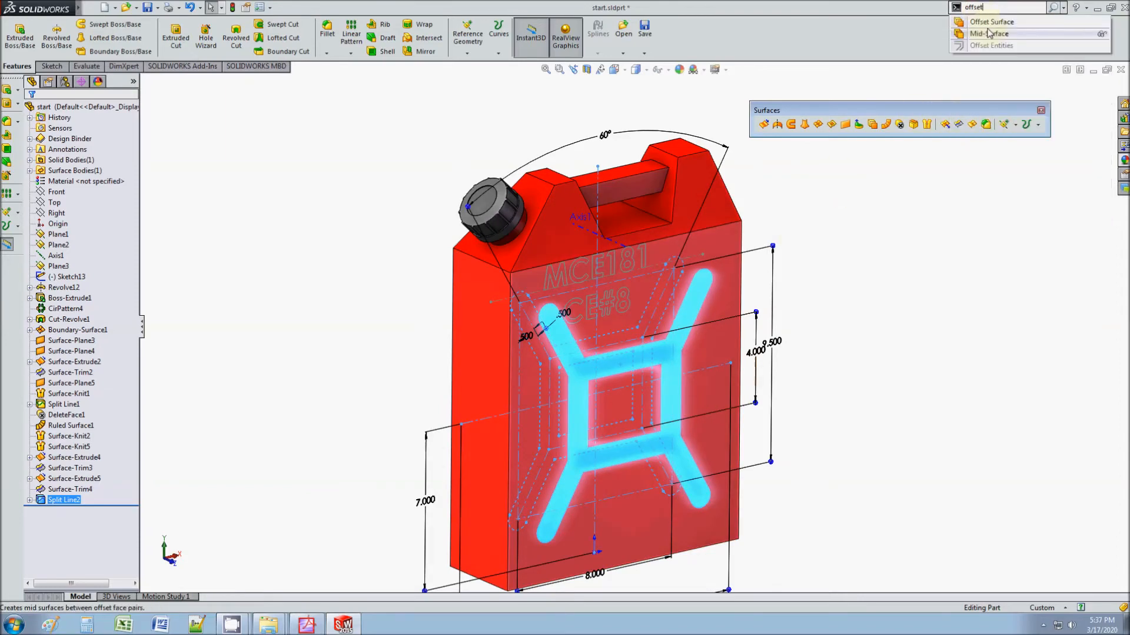
click(986, 22)
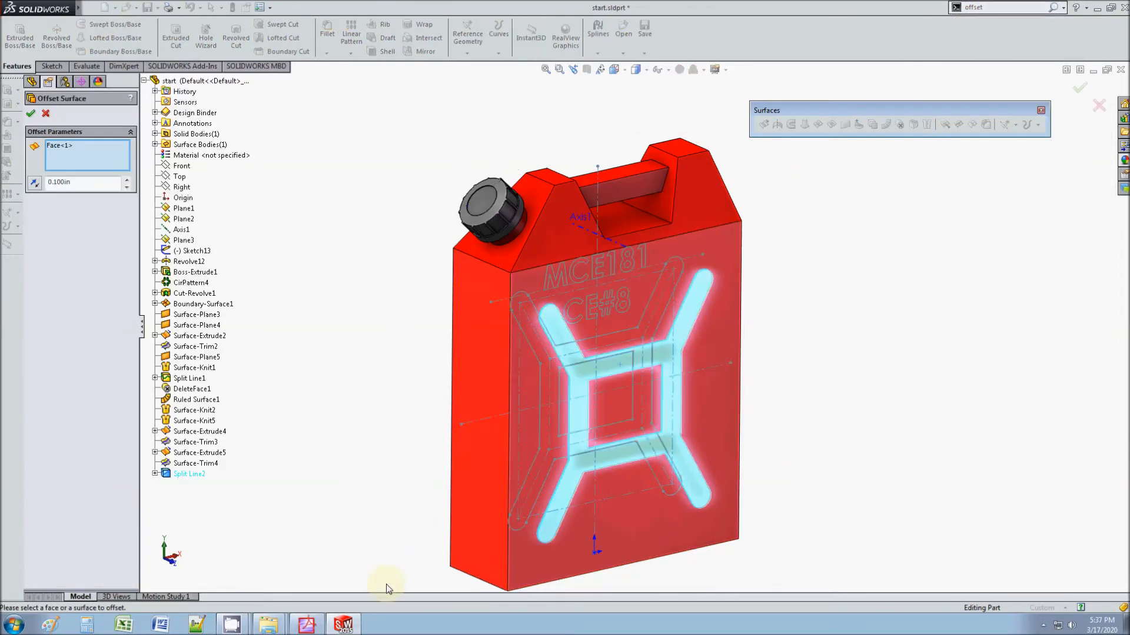
Step: Switch to the PDF instructions, read the surface offset distance and direction in step 12.2, and return to SOLIDWORKS
click(315, 626)
scroll(404, 479, down, 15)
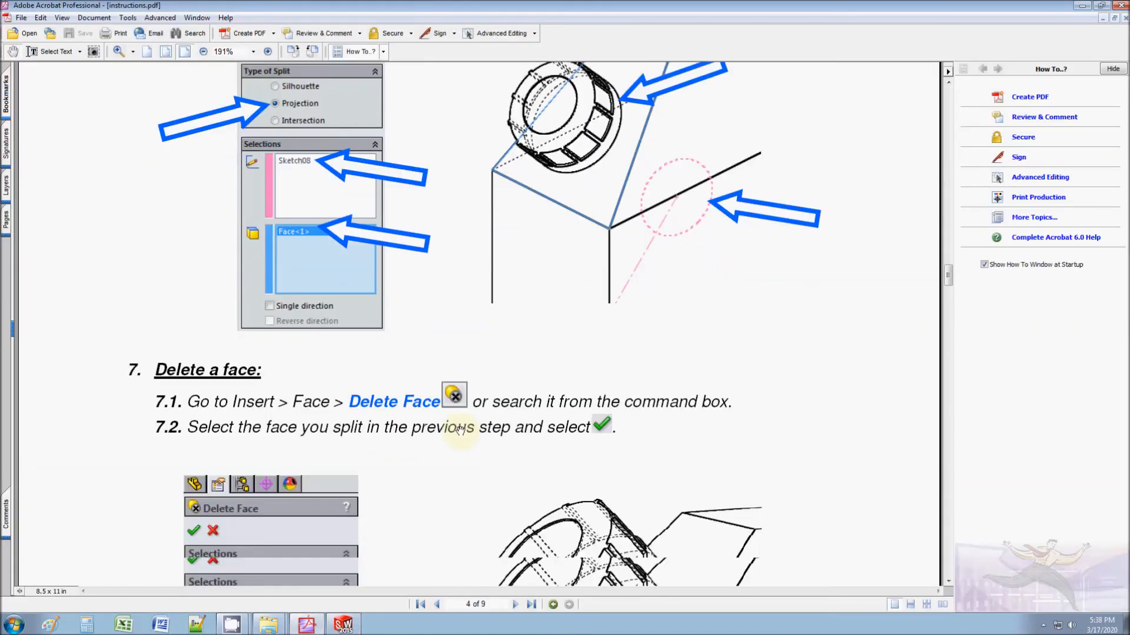
scroll(457, 470, down, 20)
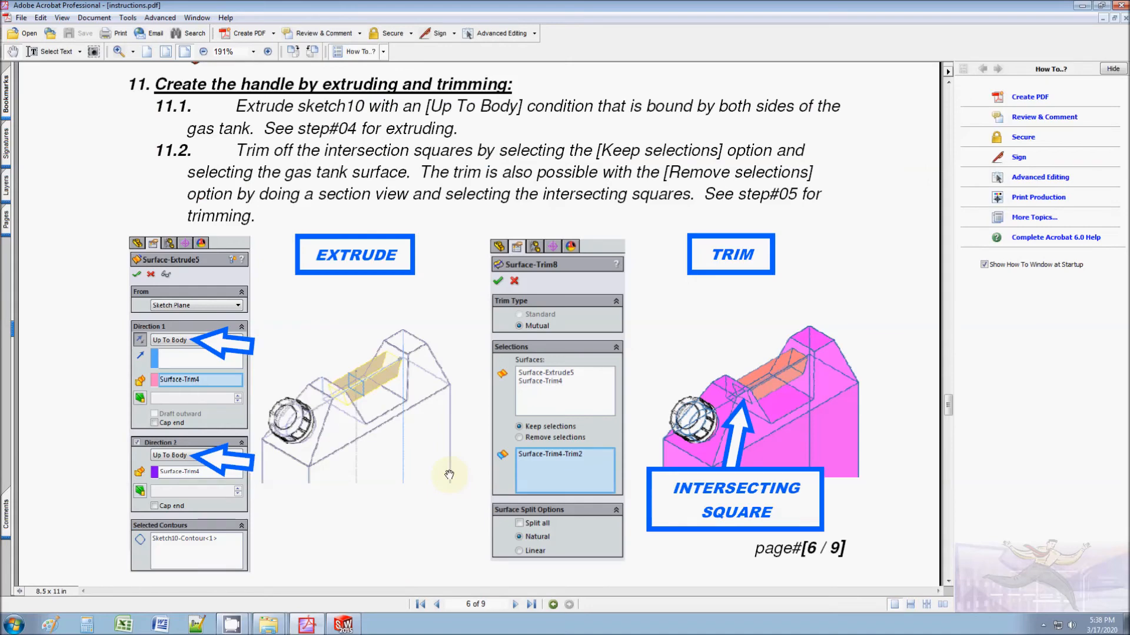
scroll(449, 474, down, 10)
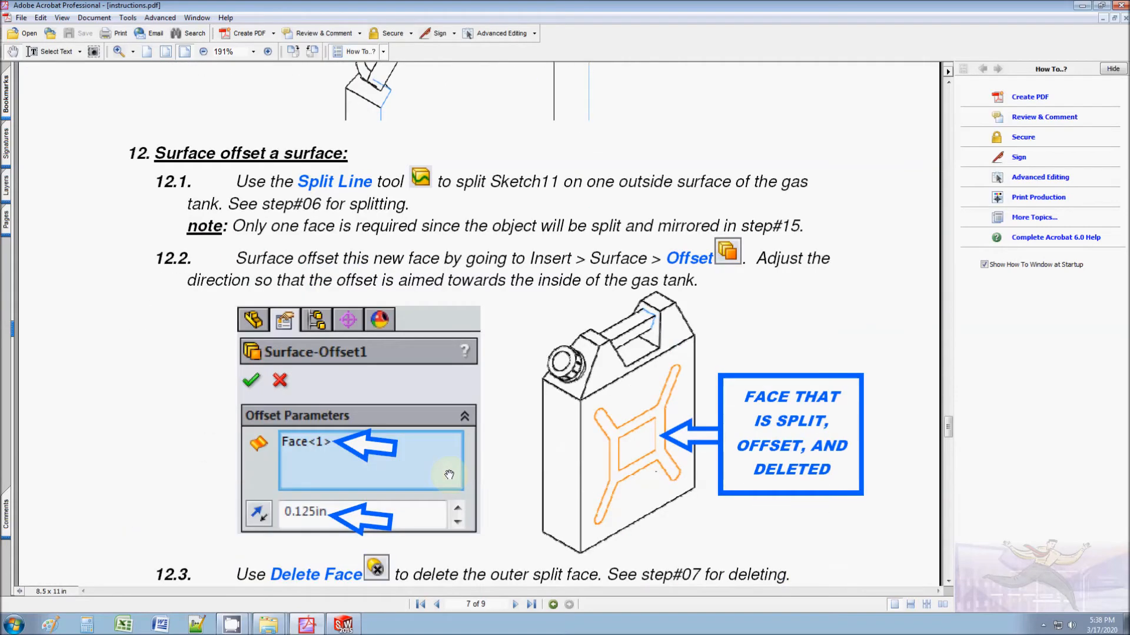
scroll(449, 474, down, 4)
click(1081, 5)
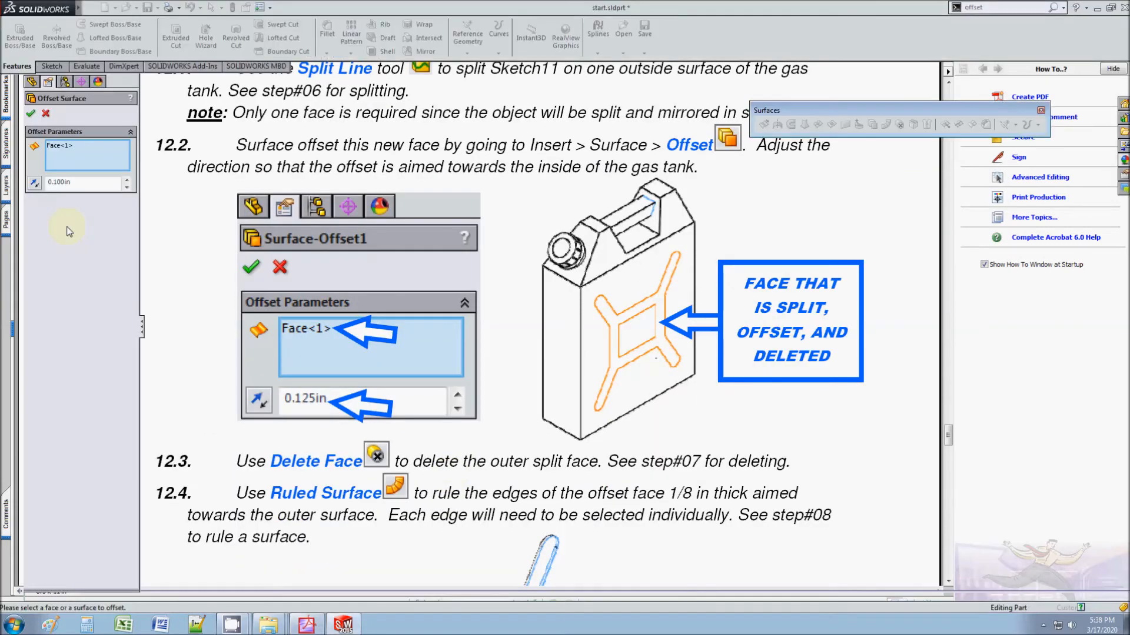
Step: Set the X-shaped face's offset distance to 0.125 in, reverse it towards the tank's inside, and finish the Offset Surface
double_click(83, 182)
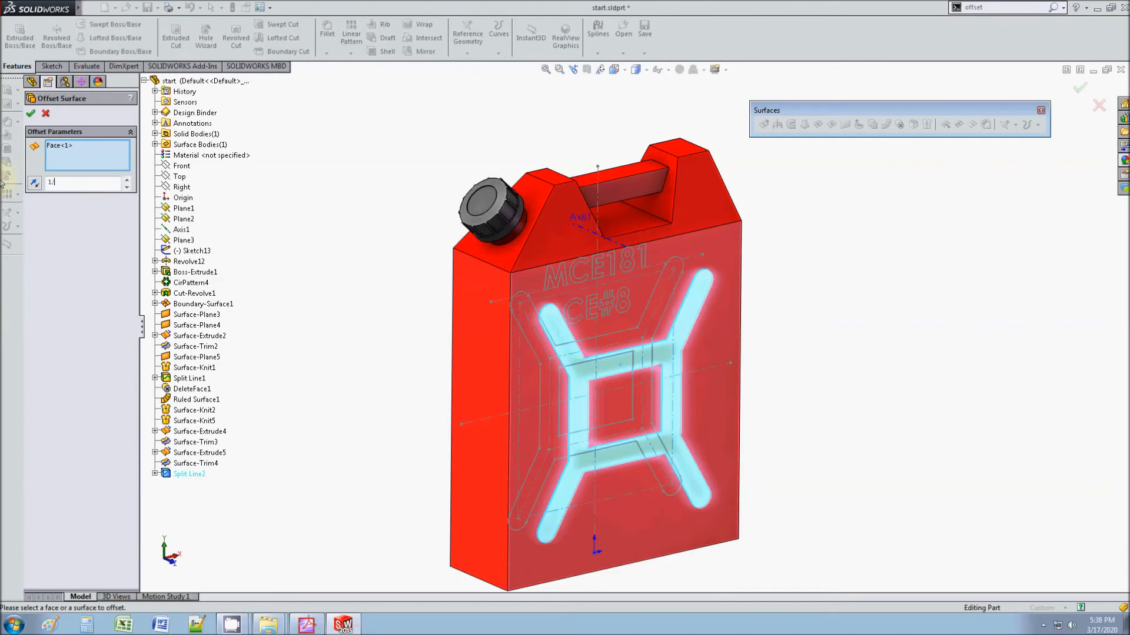
scroll(680, 384, down, 10)
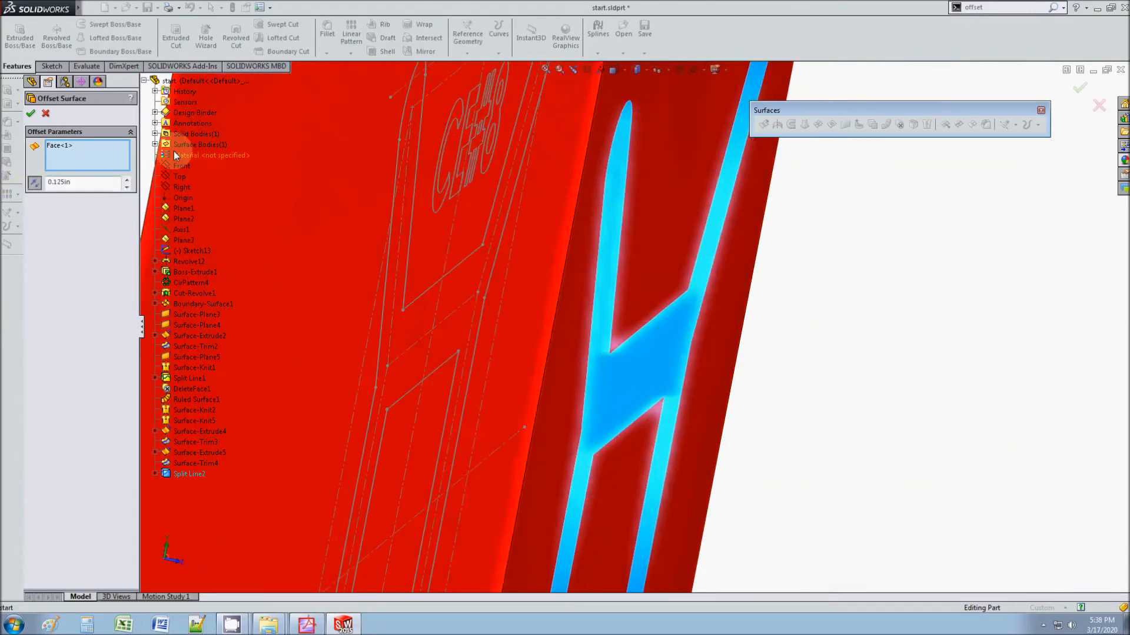
key(Return)
scroll(674, 350, up, 5)
scroll(674, 354, up, 4)
Step: Delete the outer X-shaped split face from the tank front with Delete Face, using the Delete option
click(899, 125)
middle_drag(682, 333, 626, 341)
click(638, 333)
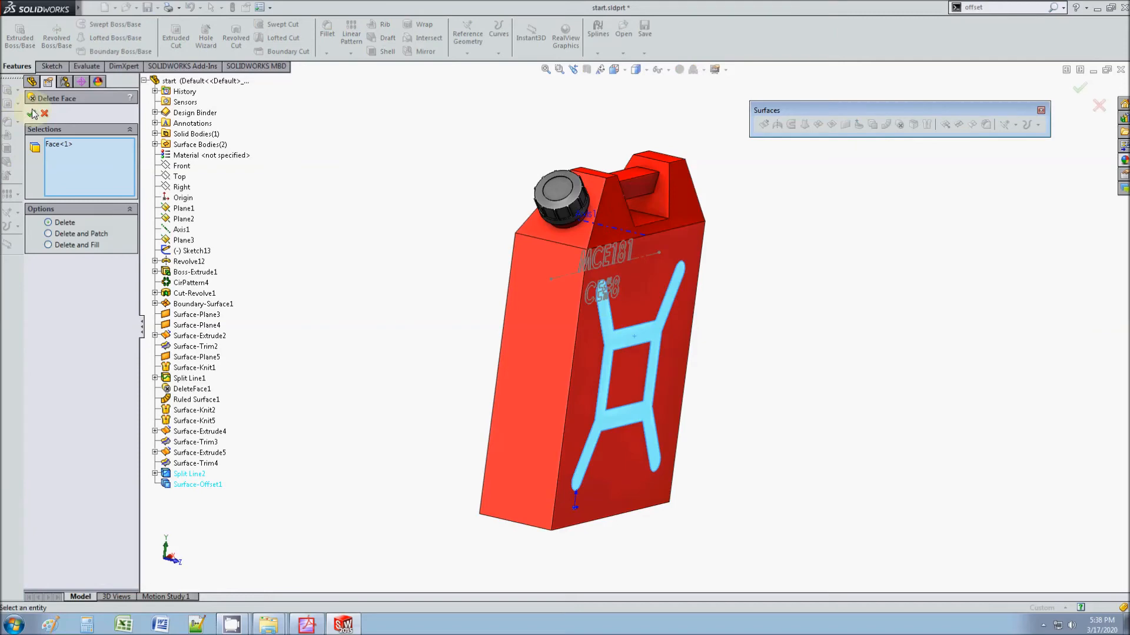
key(Return)
Step: Start a Normal to Surface Ruled Surface on an outer edge of the offset face's upper arm, 0.125 in with reversed direction
middle_drag(626, 389, 600, 380)
scroll(648, 327, down, 6)
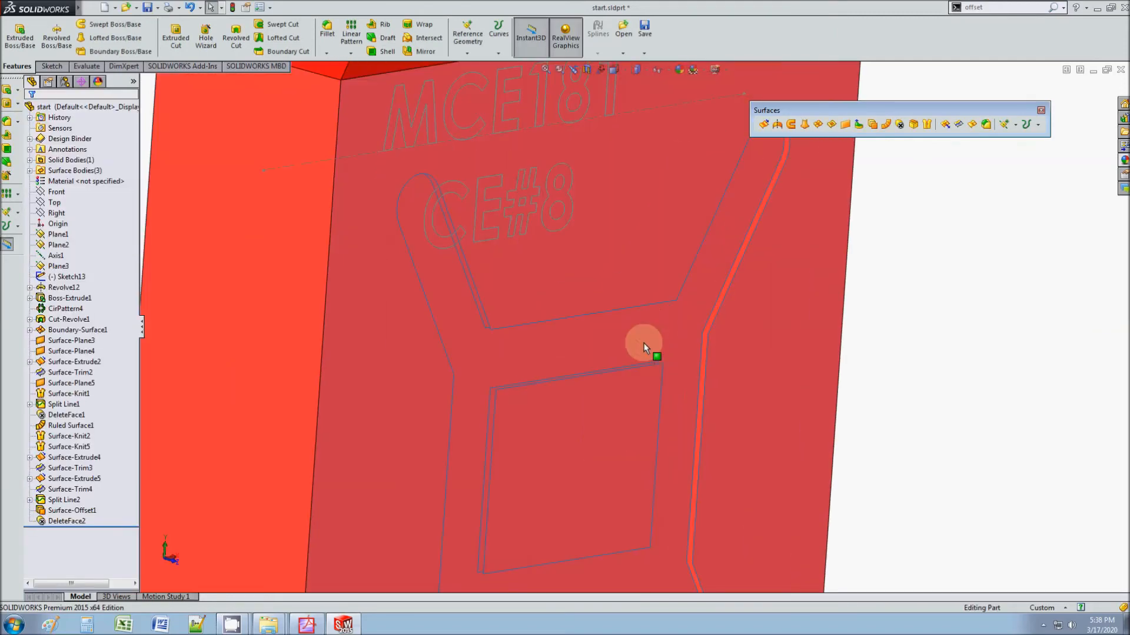
click(886, 125)
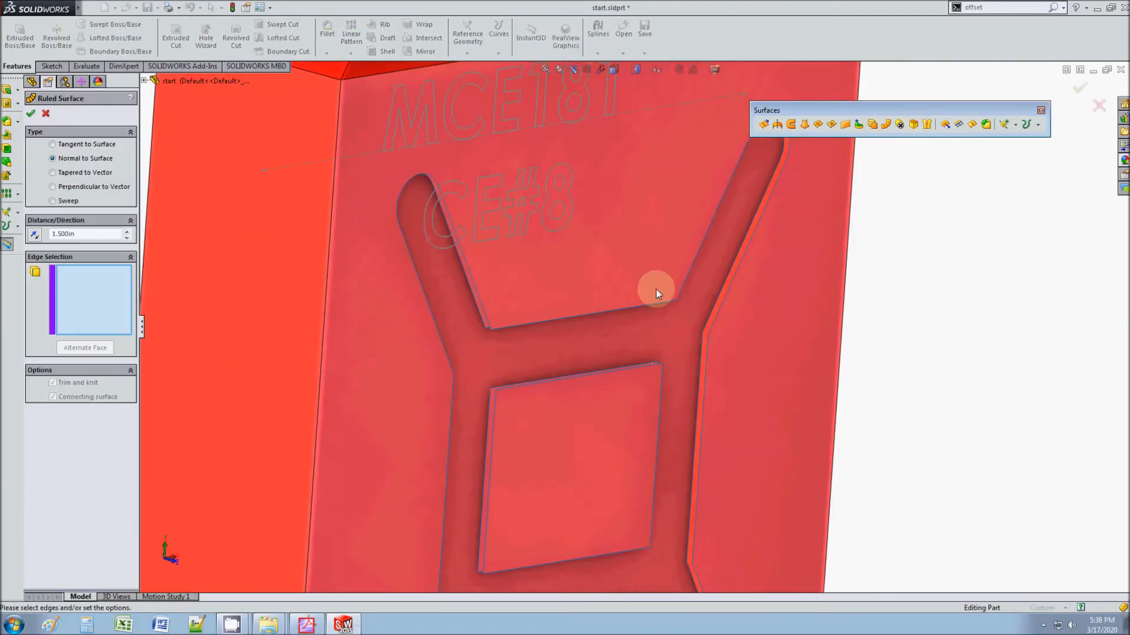
scroll(736, 260, down, 3)
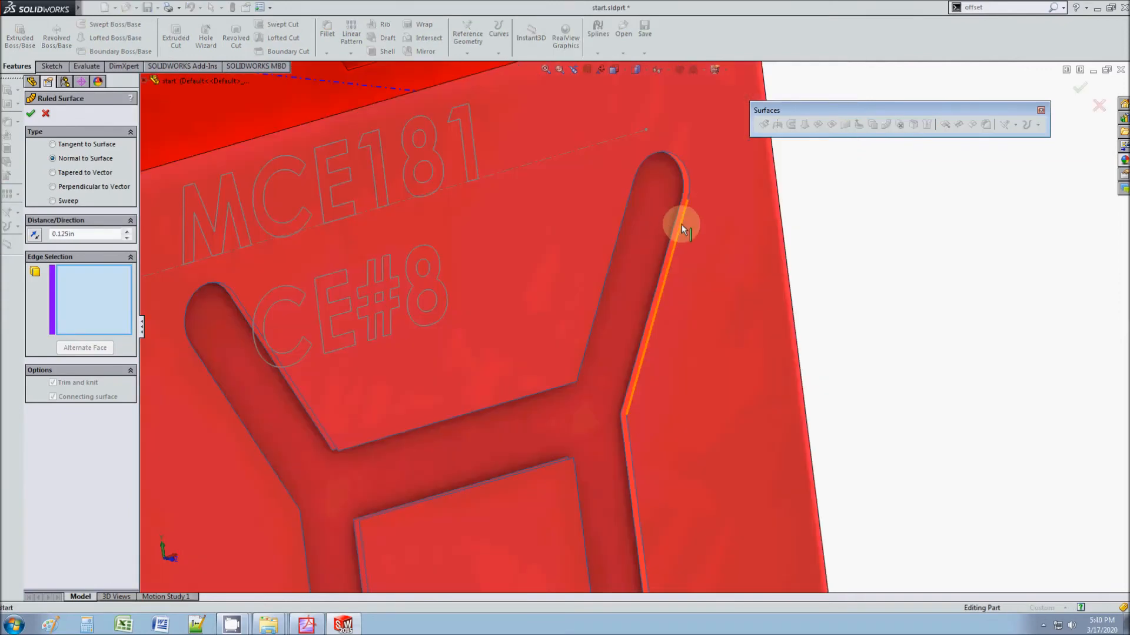
click(677, 226)
double_click(65, 234)
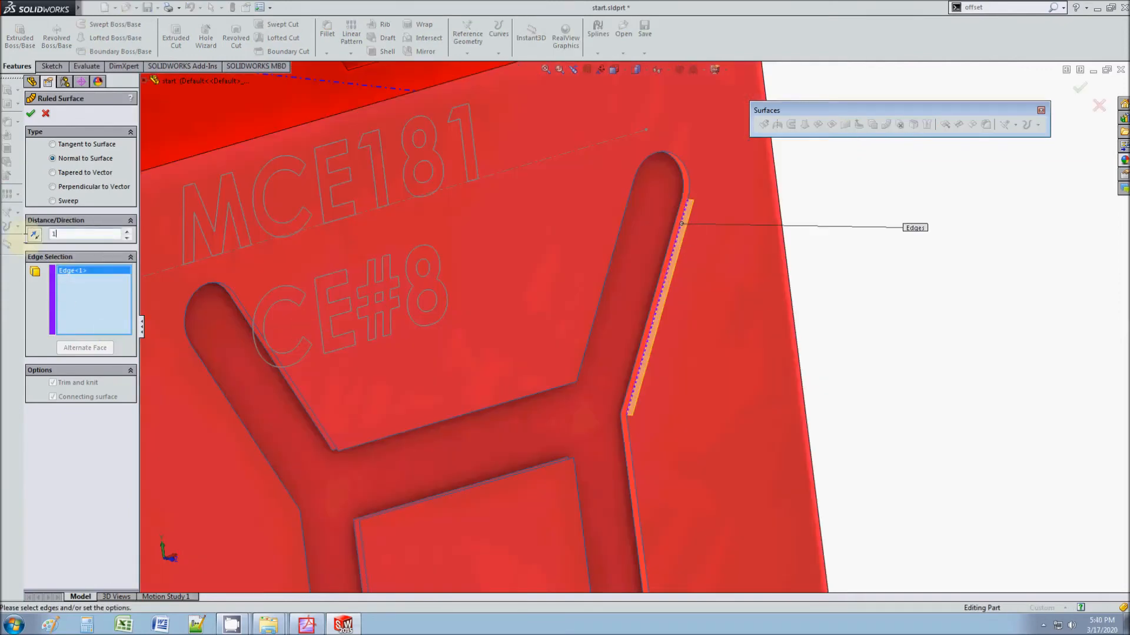
click(34, 235)
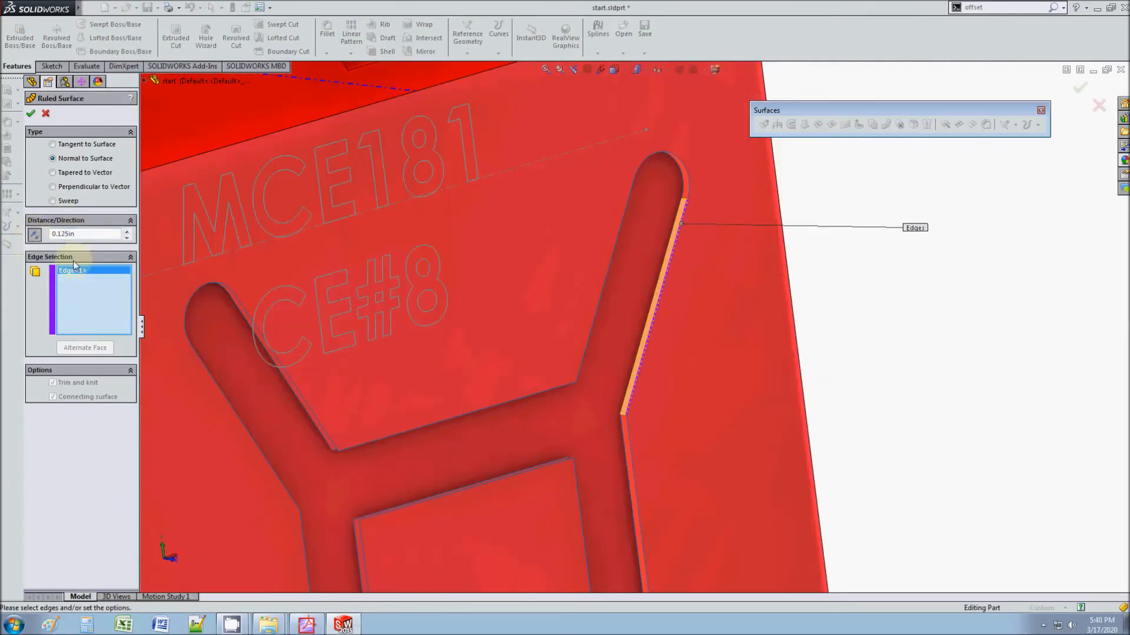
Step: Add the rounded ends, the remaining edges of both upper arms and the edge joining them to the Ruled Surface selection
click(682, 173)
middle_drag(371, 335, 471, 305)
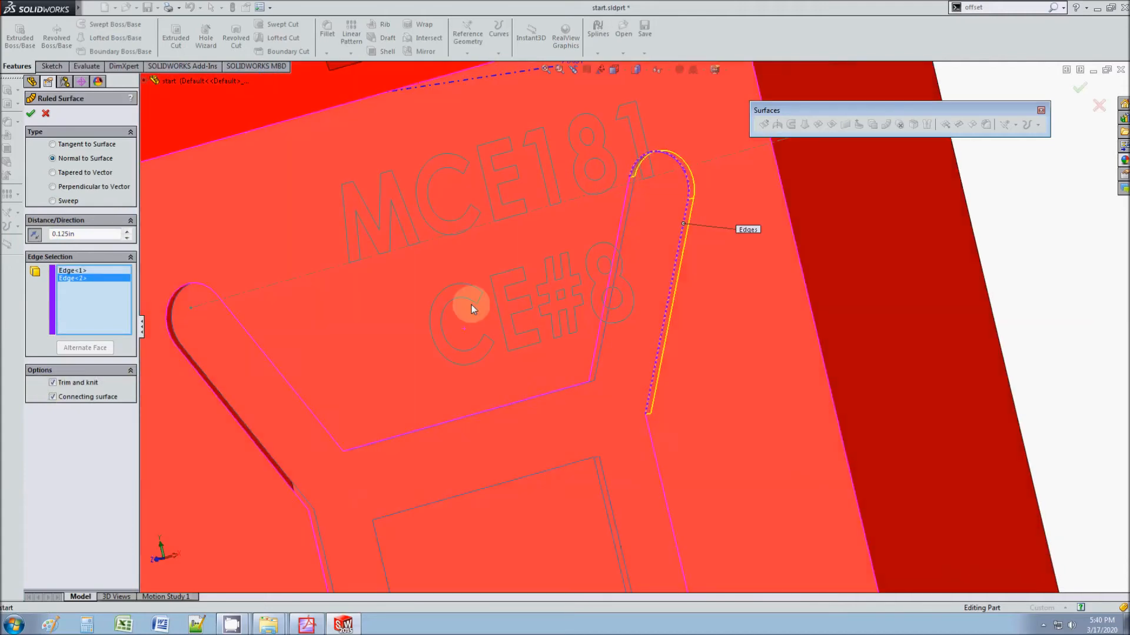
click(620, 221)
click(552, 393)
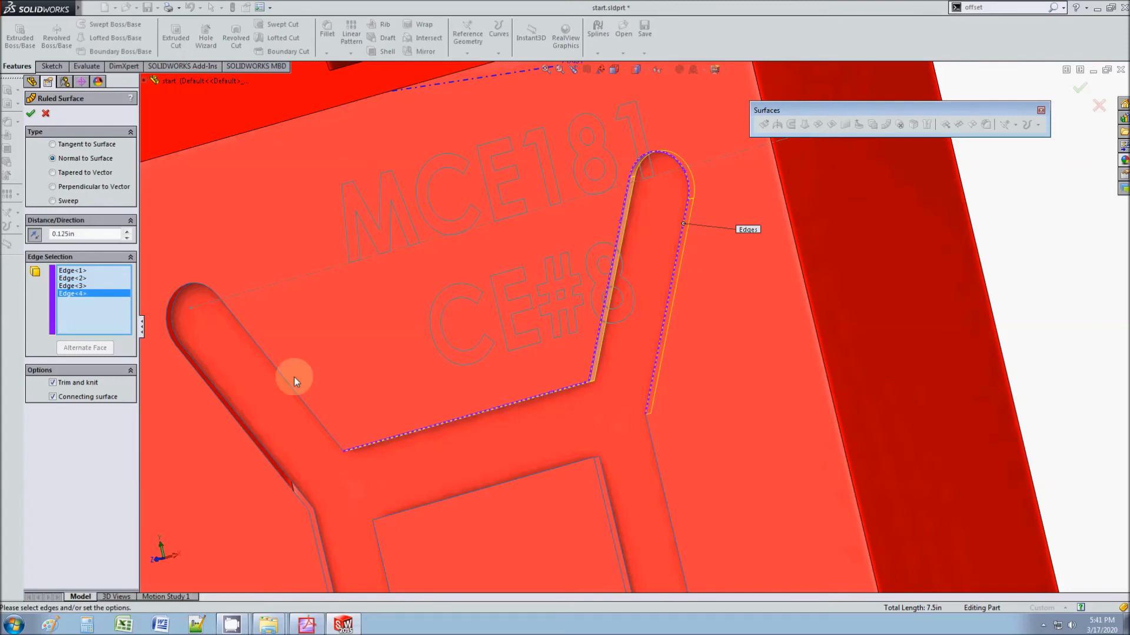
click(291, 388)
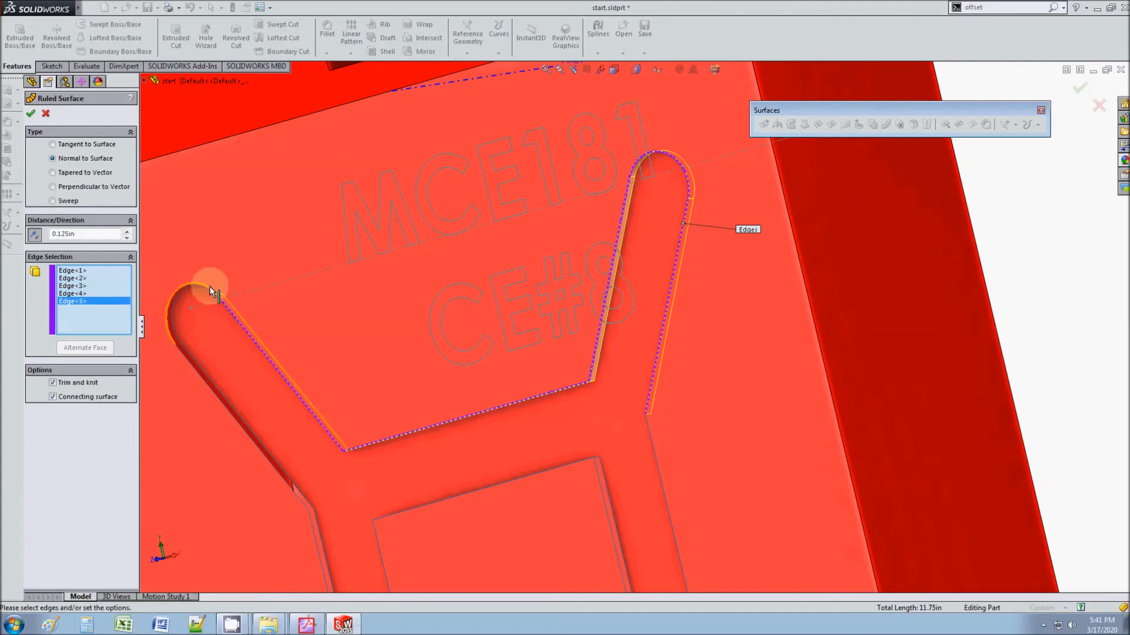
click(209, 292)
click(182, 355)
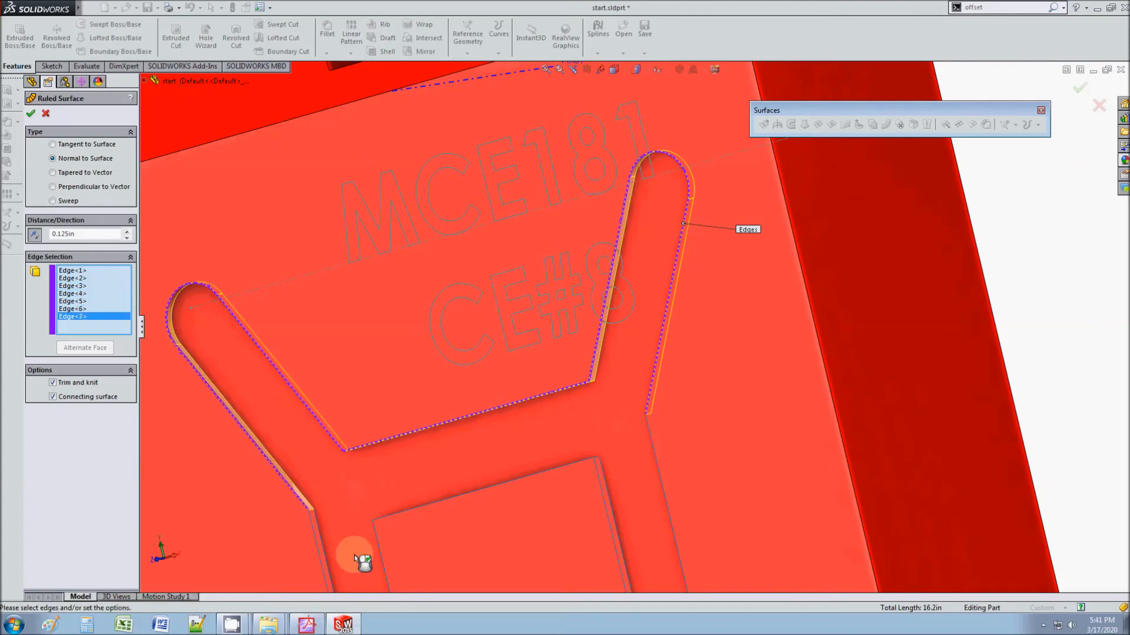
Step: Add the side and lower-arm edges to complete the X-shaped outer contour, and finish the 0.125 in Ruled Surface
click(316, 532)
scroll(424, 521, up, 6)
scroll(553, 465, down, 5)
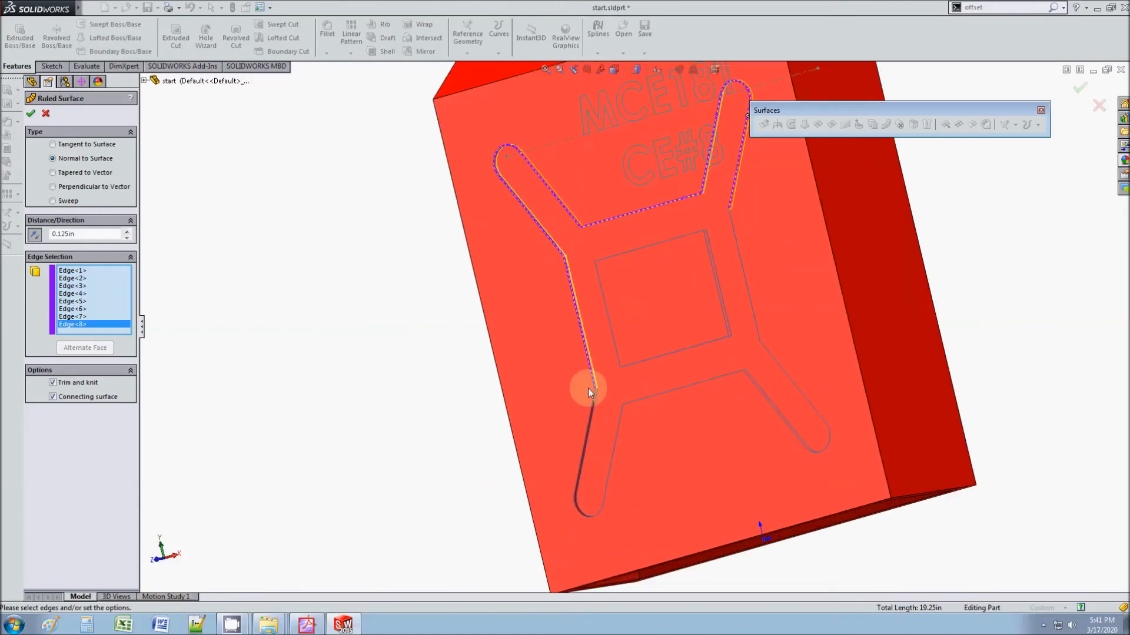
click(592, 402)
scroll(594, 399, down, 5)
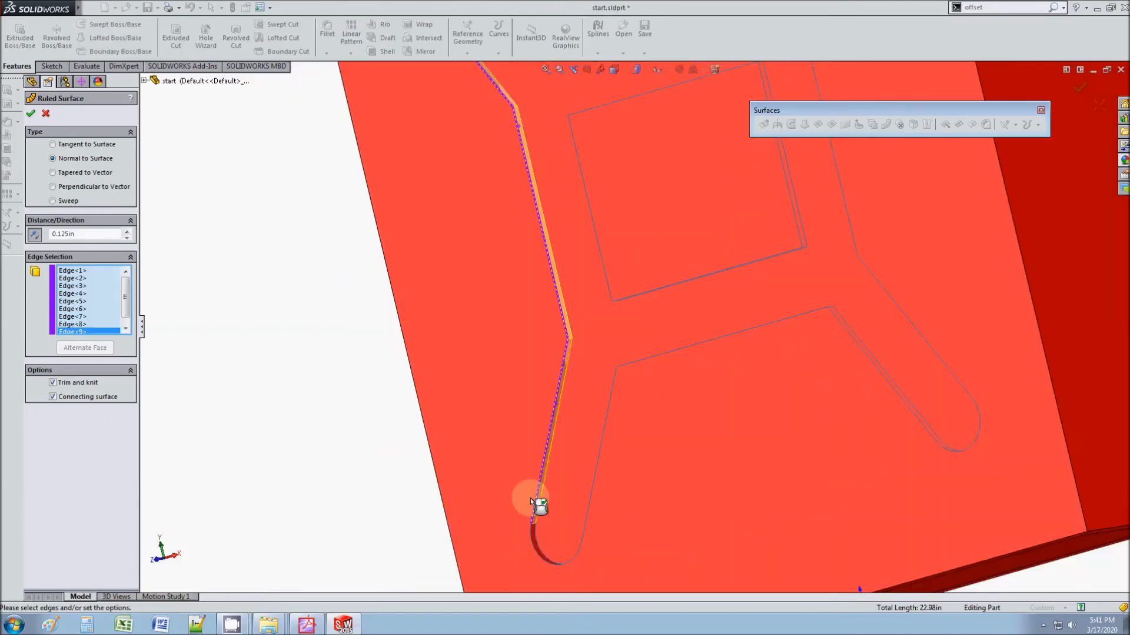
click(571, 434)
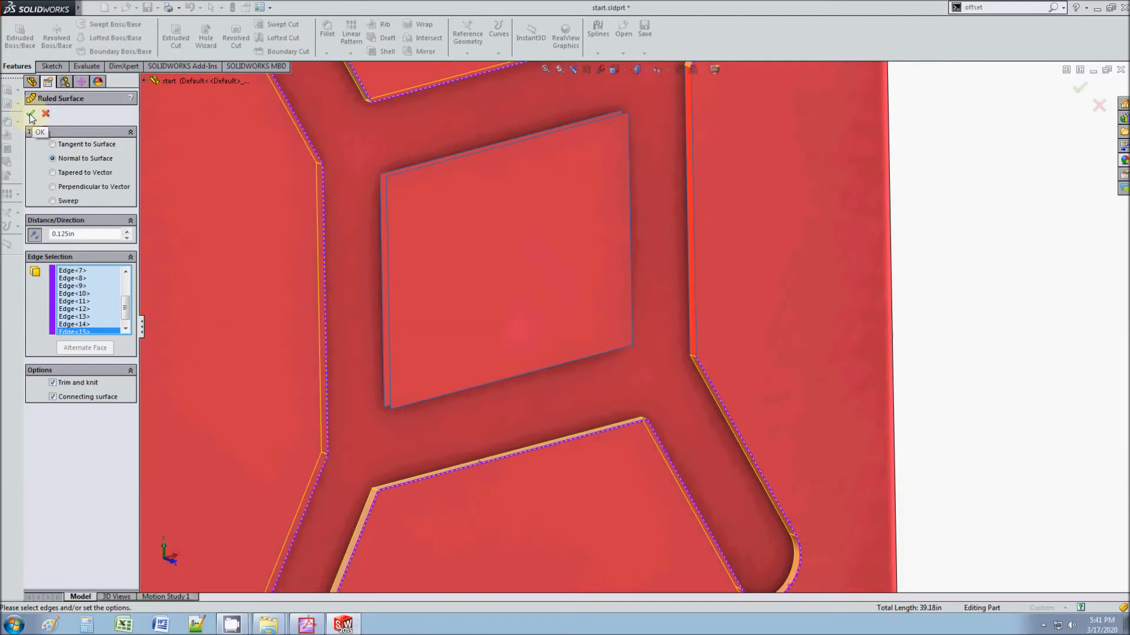
click(778, 278)
click(693, 228)
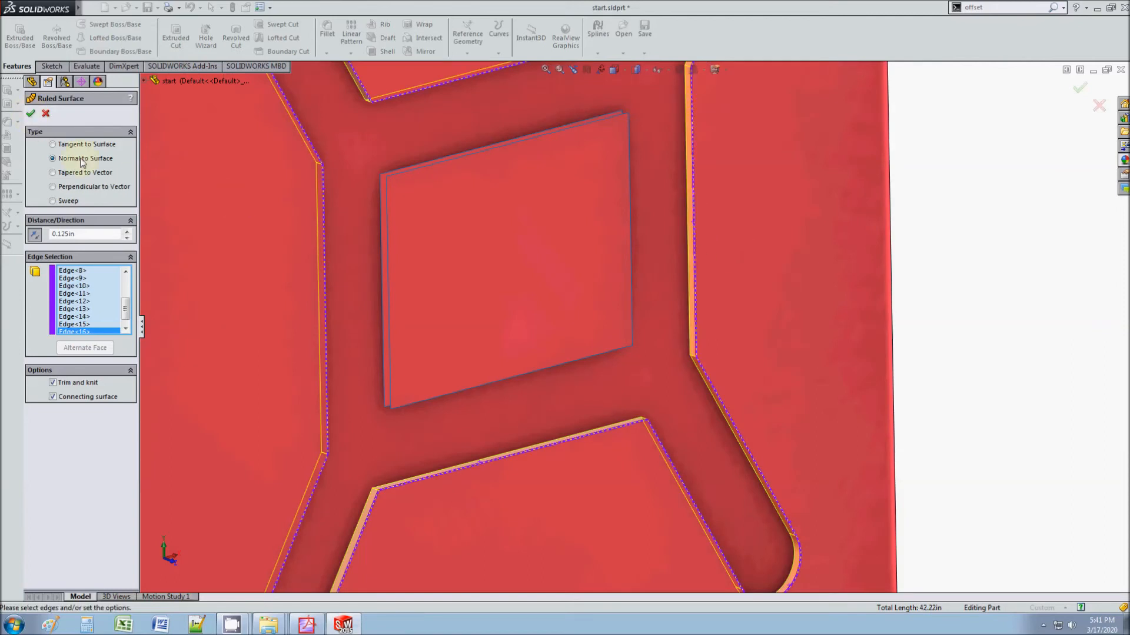
click(32, 114)
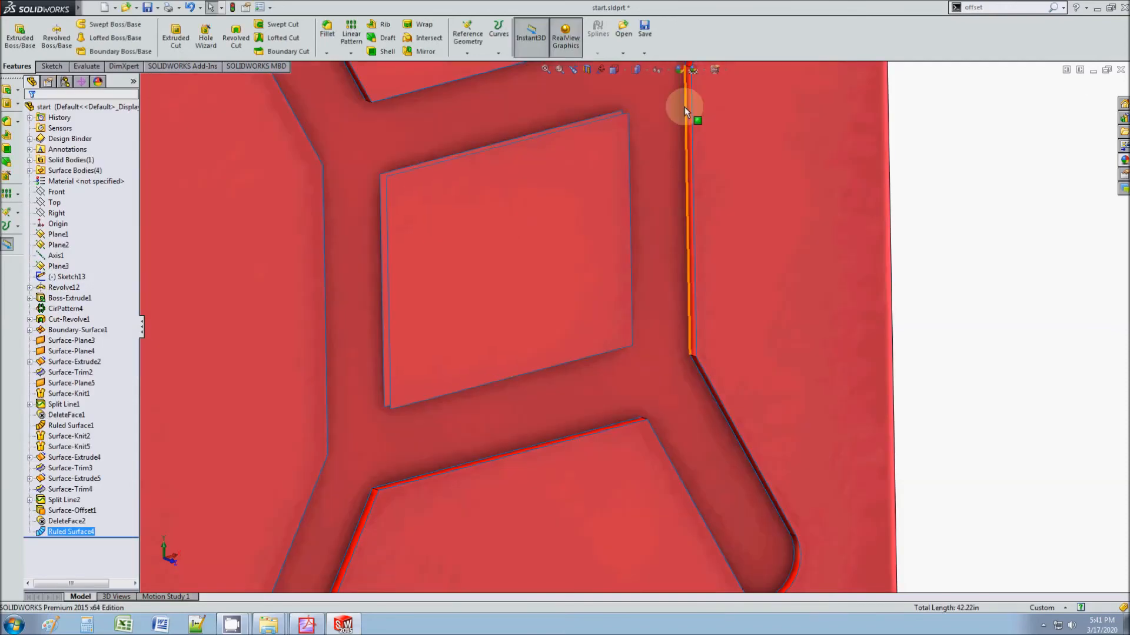
scroll(807, 182, up, 6)
scroll(654, 196, down, 3)
middle_drag(624, 269, 753, 39)
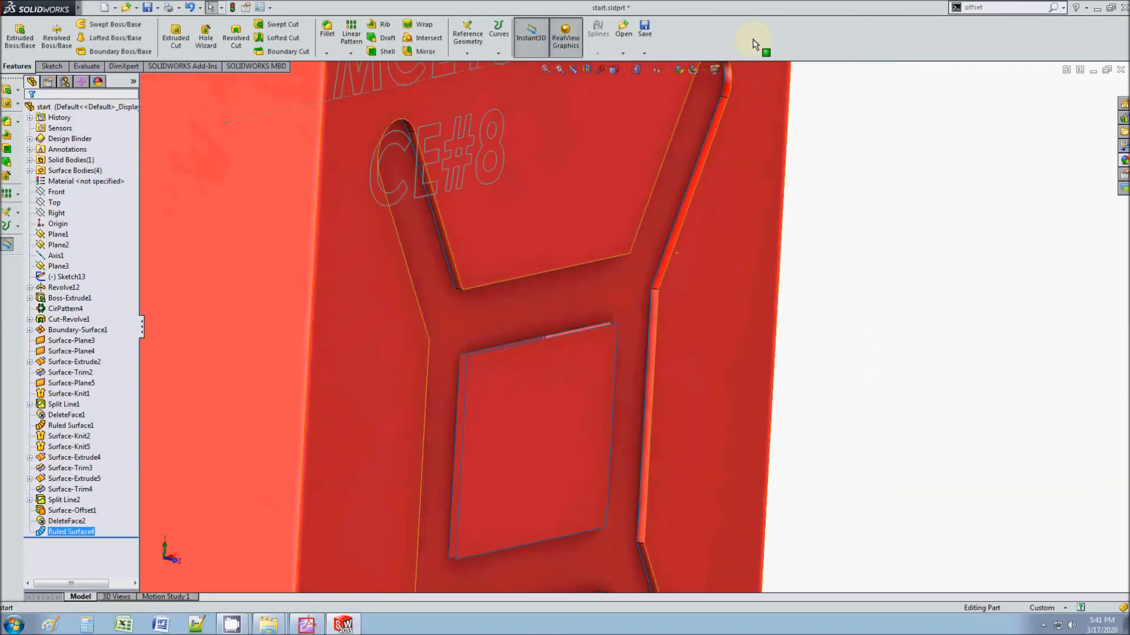
right_click(756, 35)
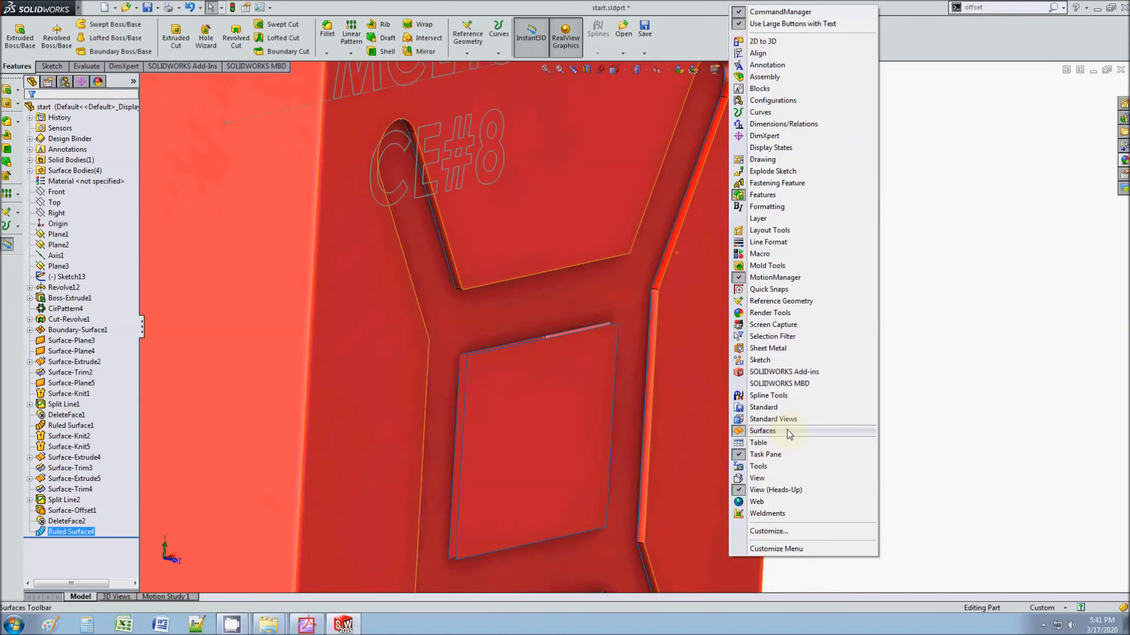
click(925, 380)
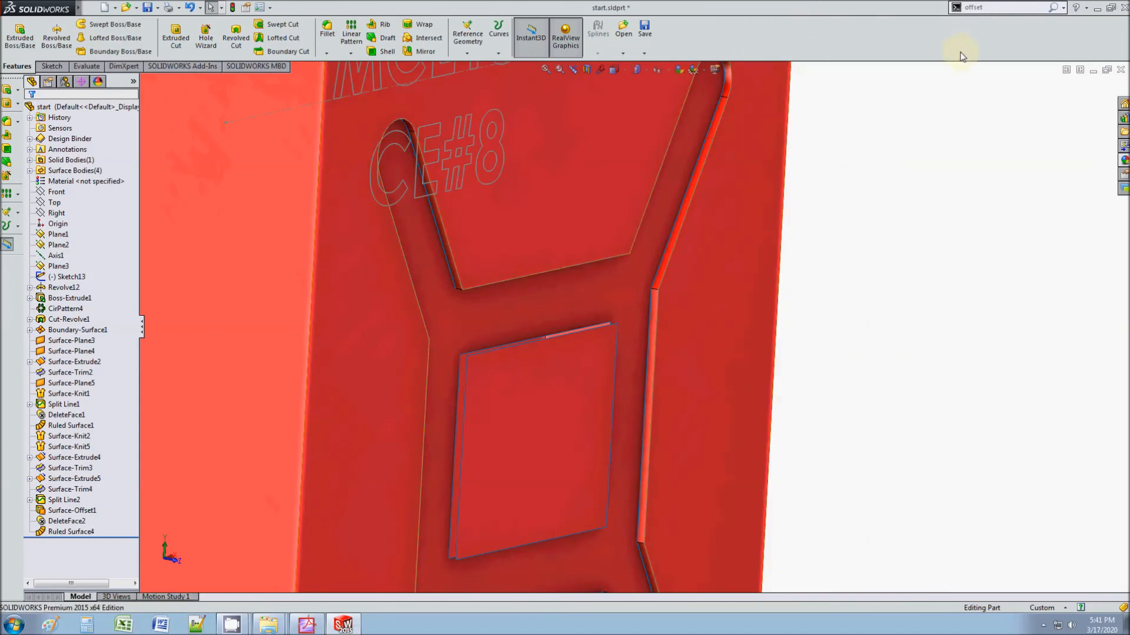
Step: Find Ruled Surface through command search and create it normal to the offset face along the central opening's four edges, 0.125 in, direction reversed
click(1000, 10)
text(offs)
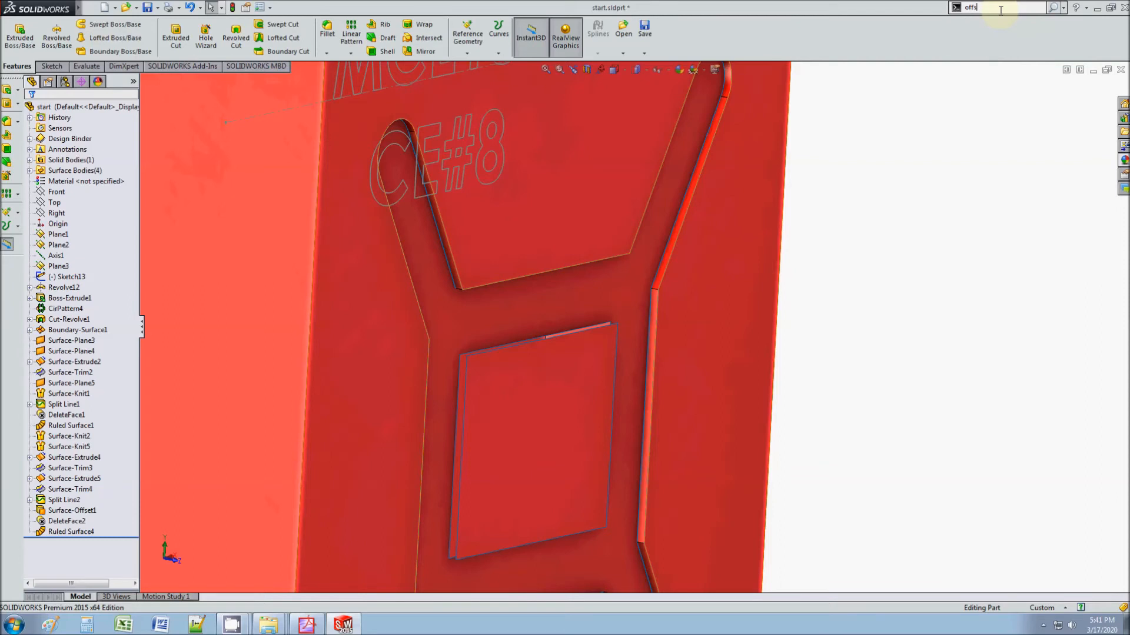
text(e)
key(BackSpace)
key(BackSpace)
text(rul)
click(997, 22)
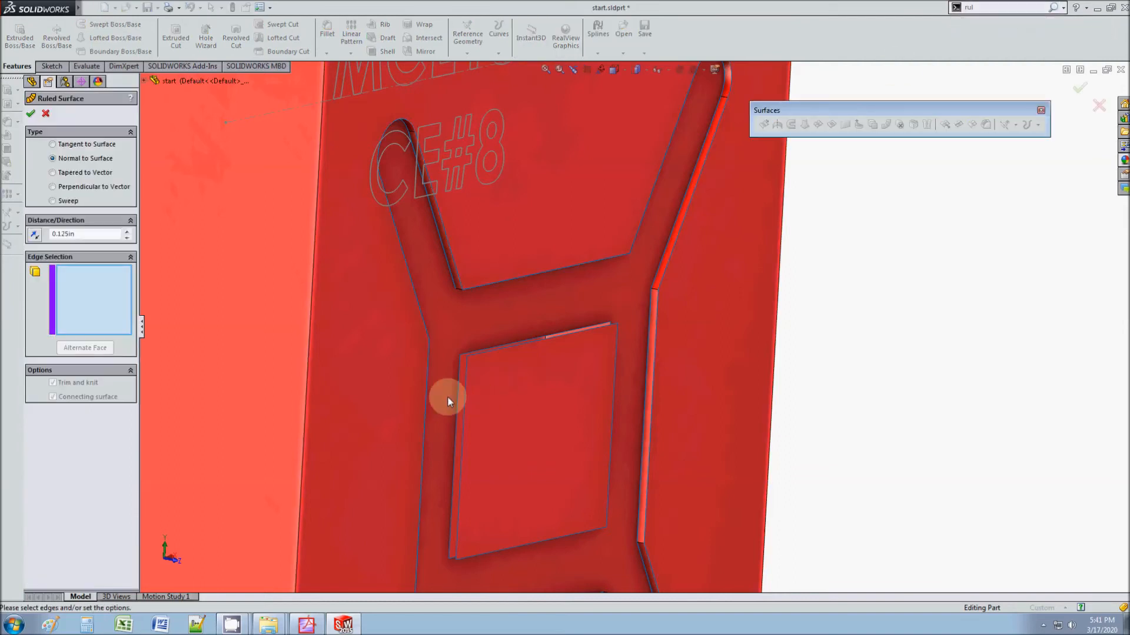
click(468, 379)
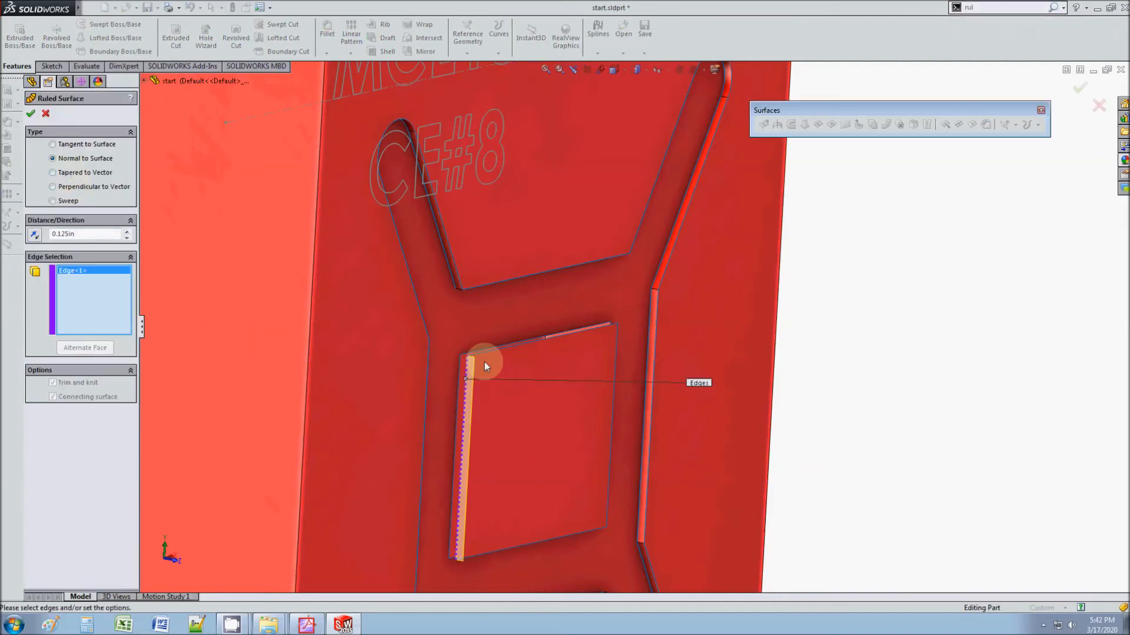
click(486, 351)
click(618, 344)
click(542, 543)
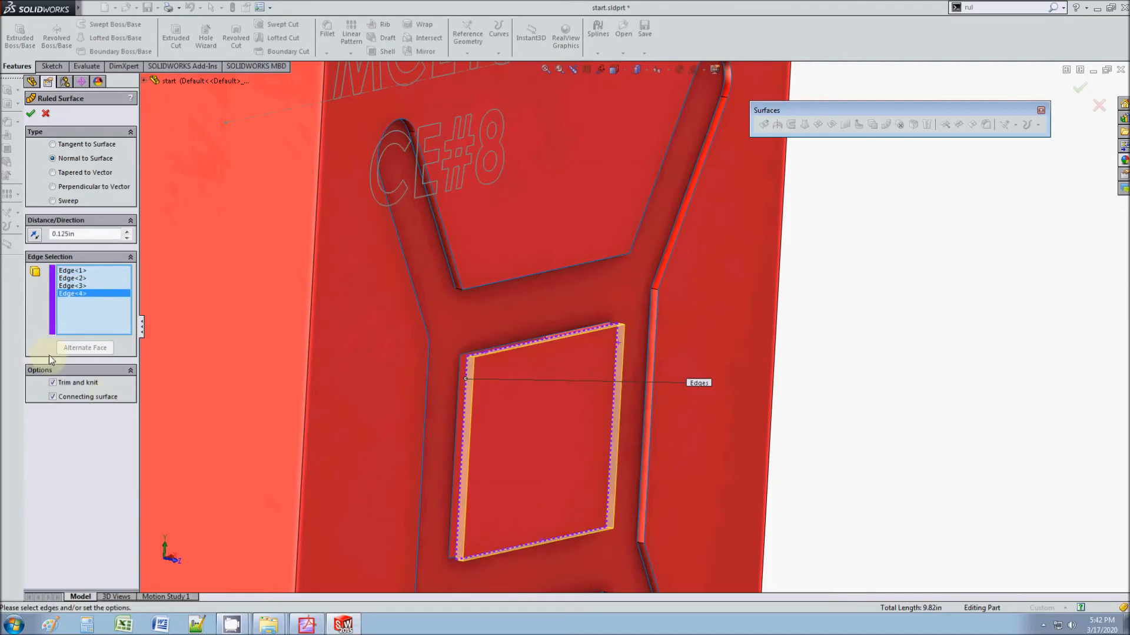
click(34, 235)
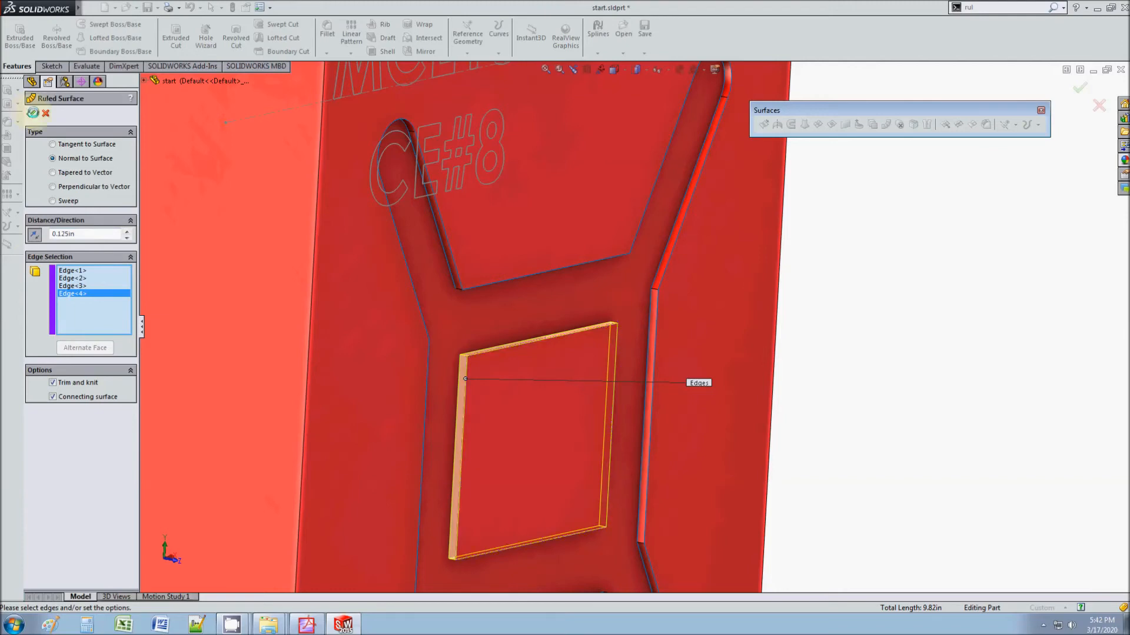
click(30, 113)
Step: Knit the two recess ruled surfaces, the offset face, the central square face and the tank body into one surface
middle_drag(549, 467, 549, 475)
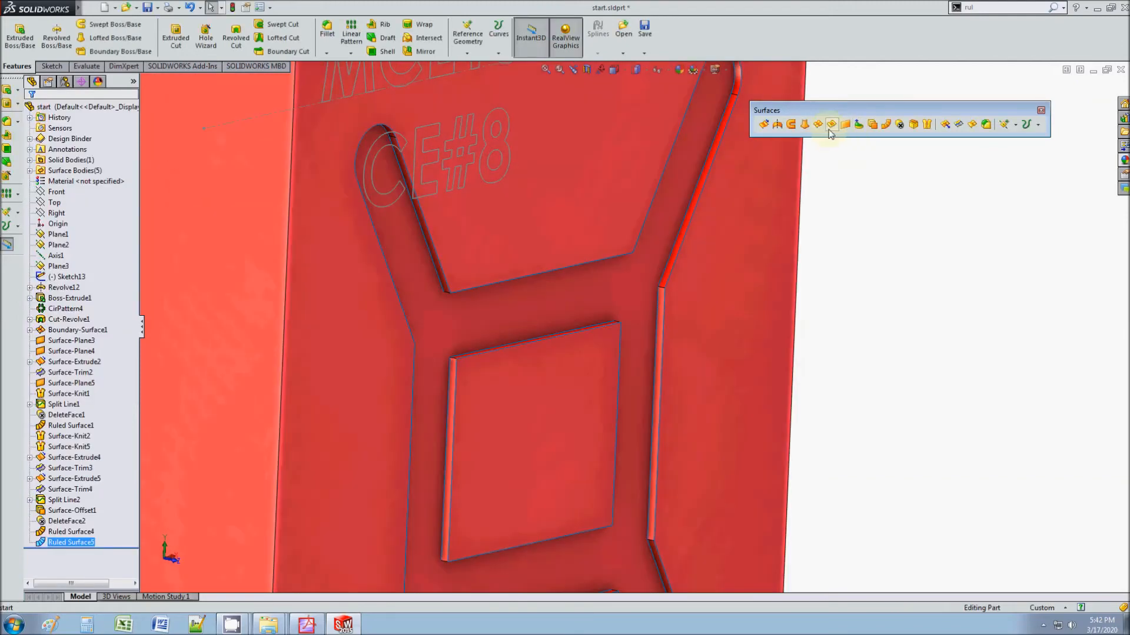
click(927, 124)
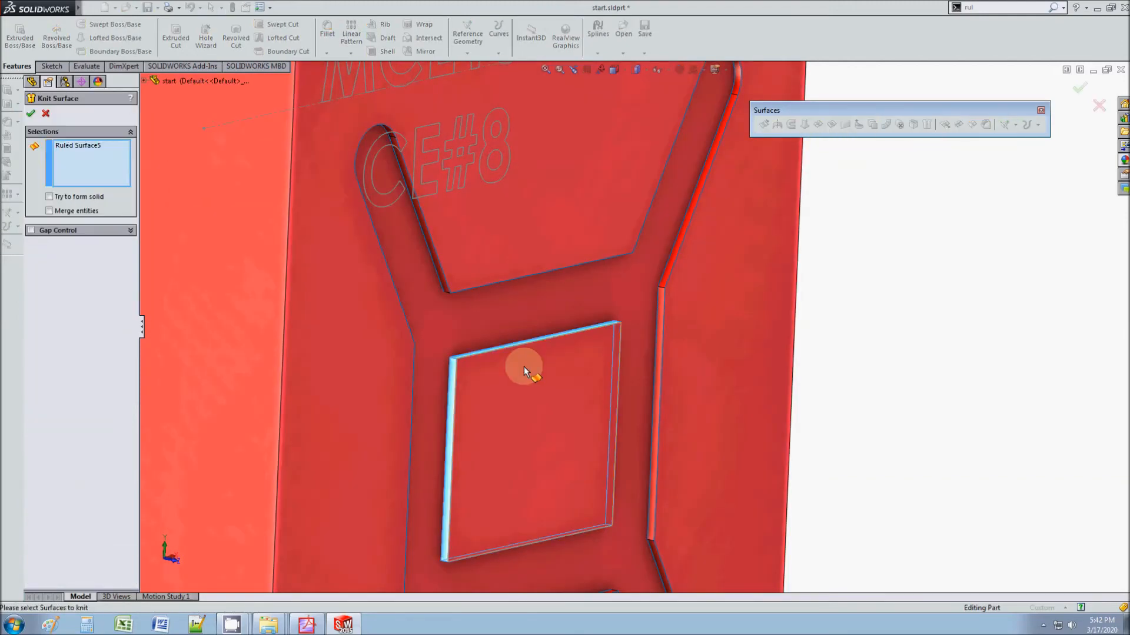
click(441, 332)
click(446, 288)
click(396, 308)
click(368, 323)
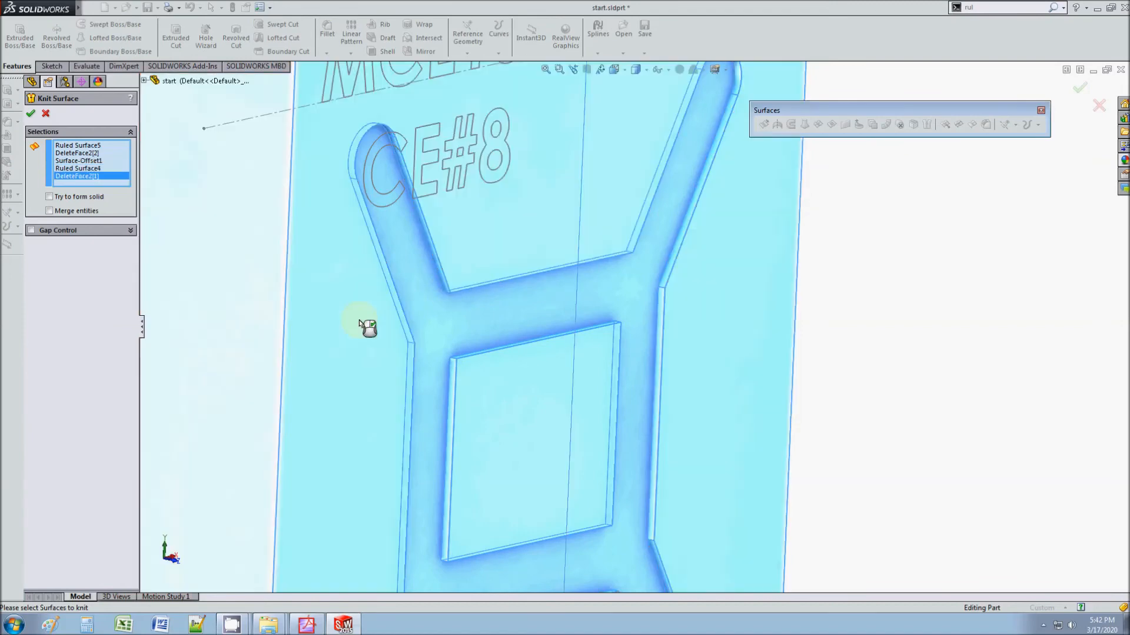
click(31, 113)
Step: Start a Fillet, discard the stray edge near the handle, and select the handle bar's top and front faces
middle_drag(549, 347, 690, 362)
scroll(595, 369, up, 4)
scroll(612, 358, down, 4)
scroll(582, 354, up, 4)
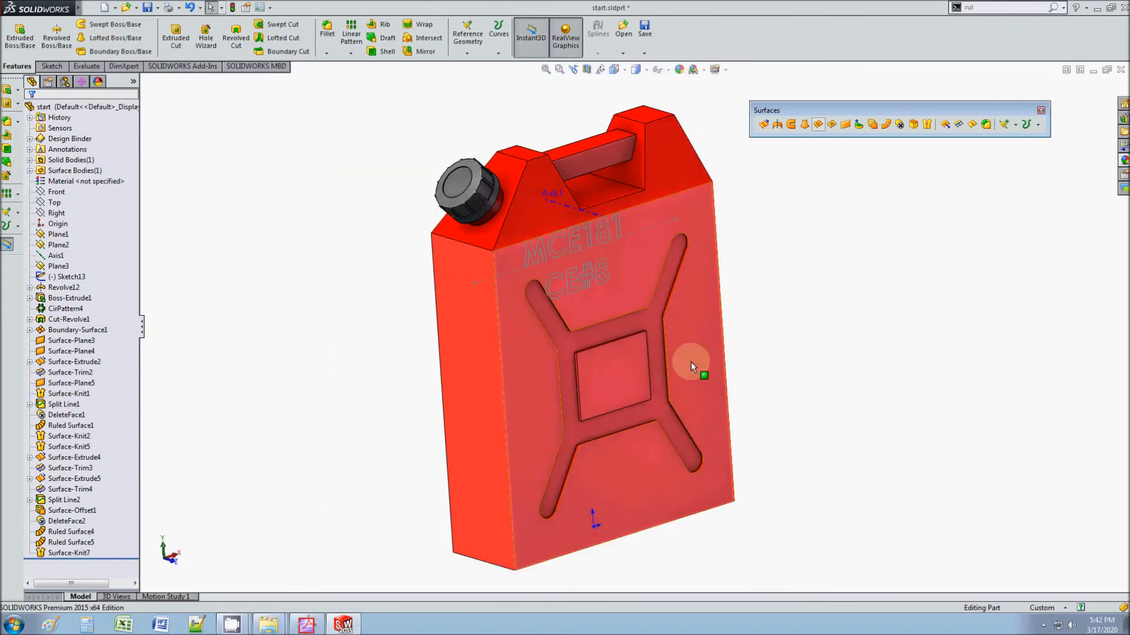
click(986, 124)
middle_drag(578, 184, 505, 191)
click(506, 190)
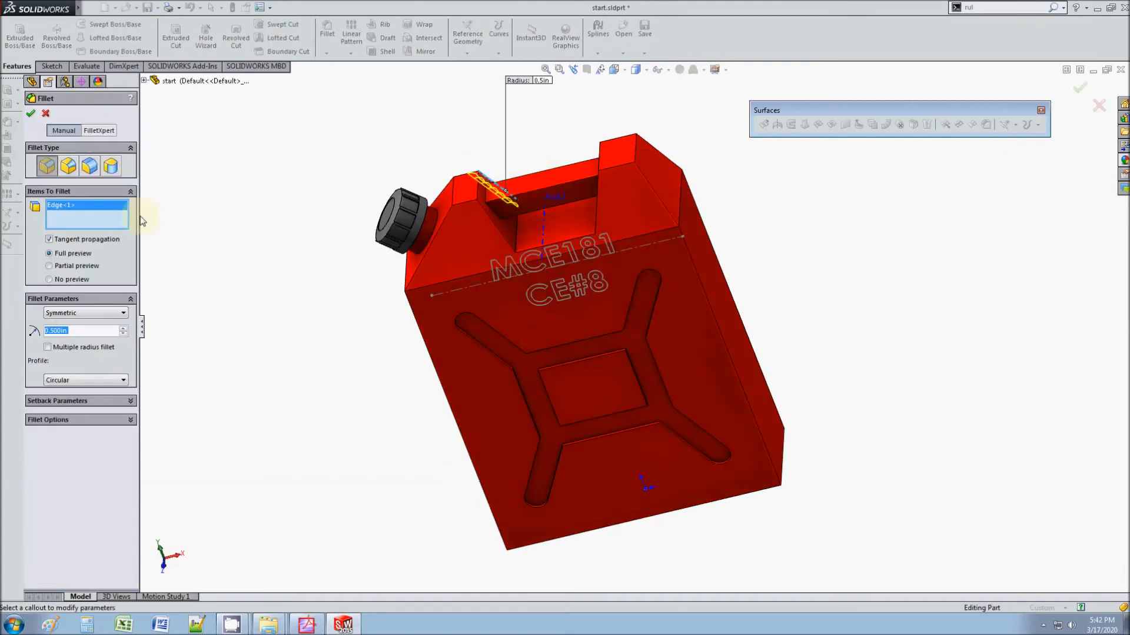
right_click(92, 216)
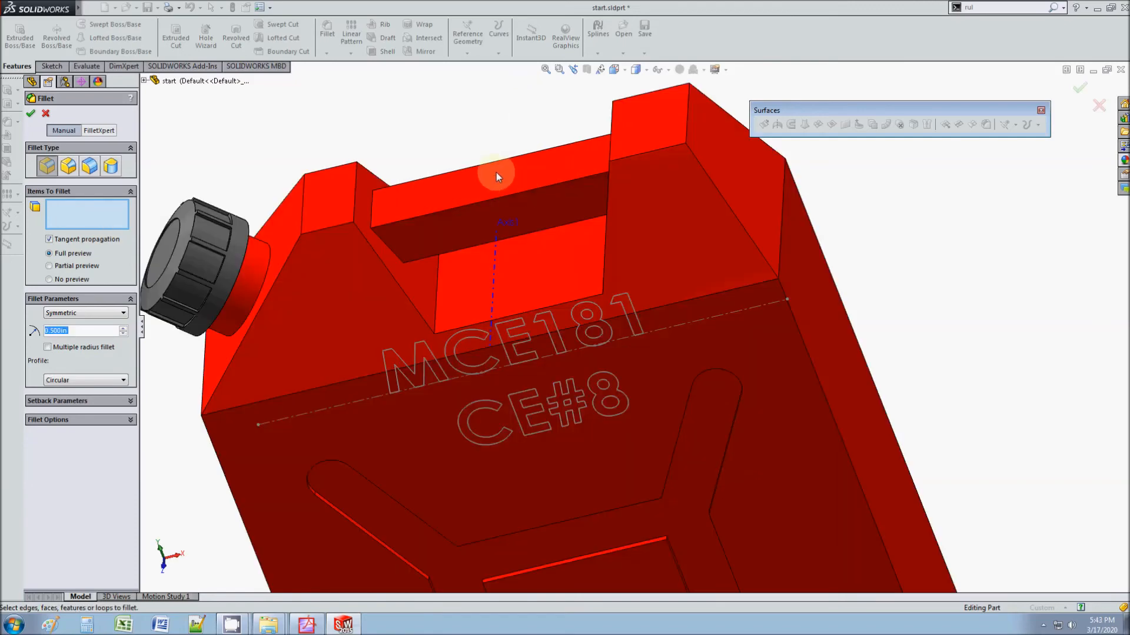
click(492, 172)
middle_drag(454, 242, 425, 129)
click(512, 234)
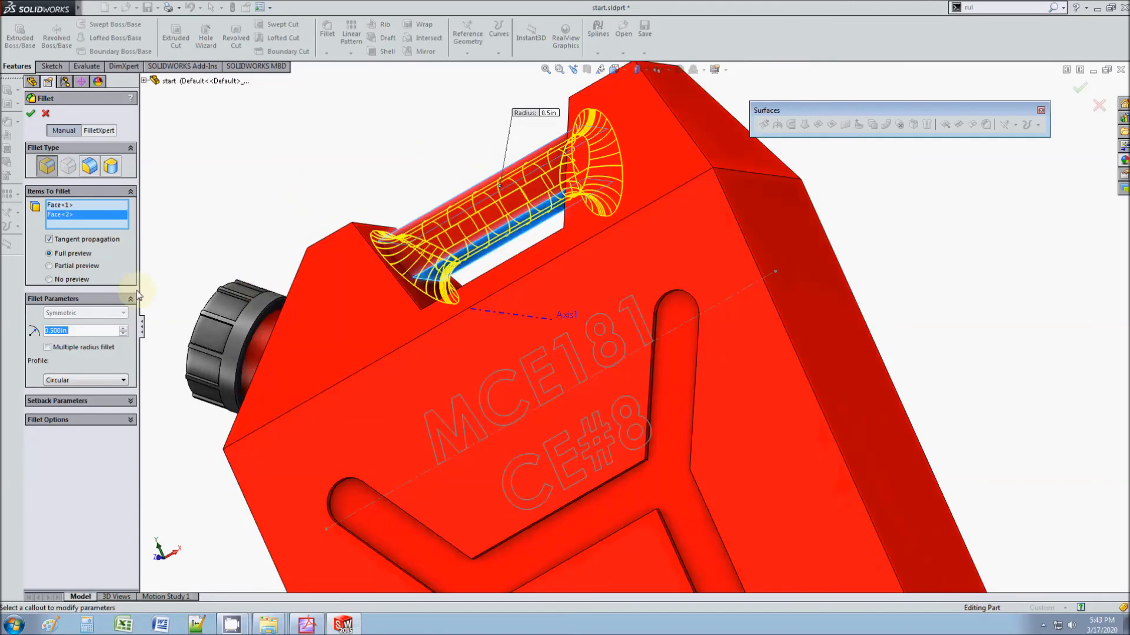
Step: Set the handle fillet's radius to 0.25 in
text(0.)
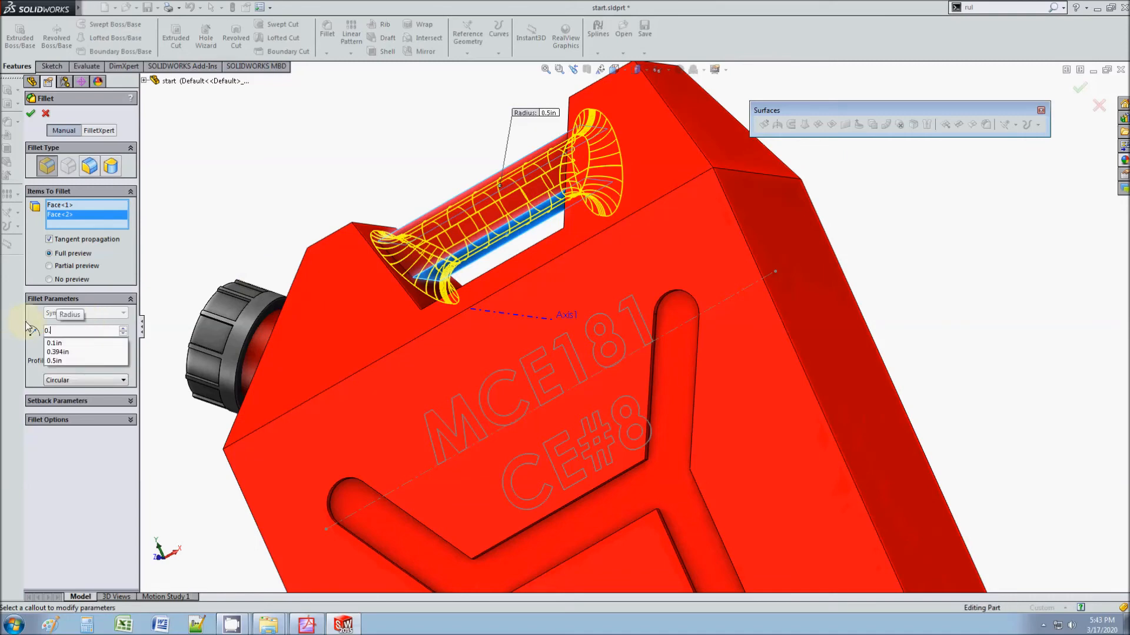
text(2 )
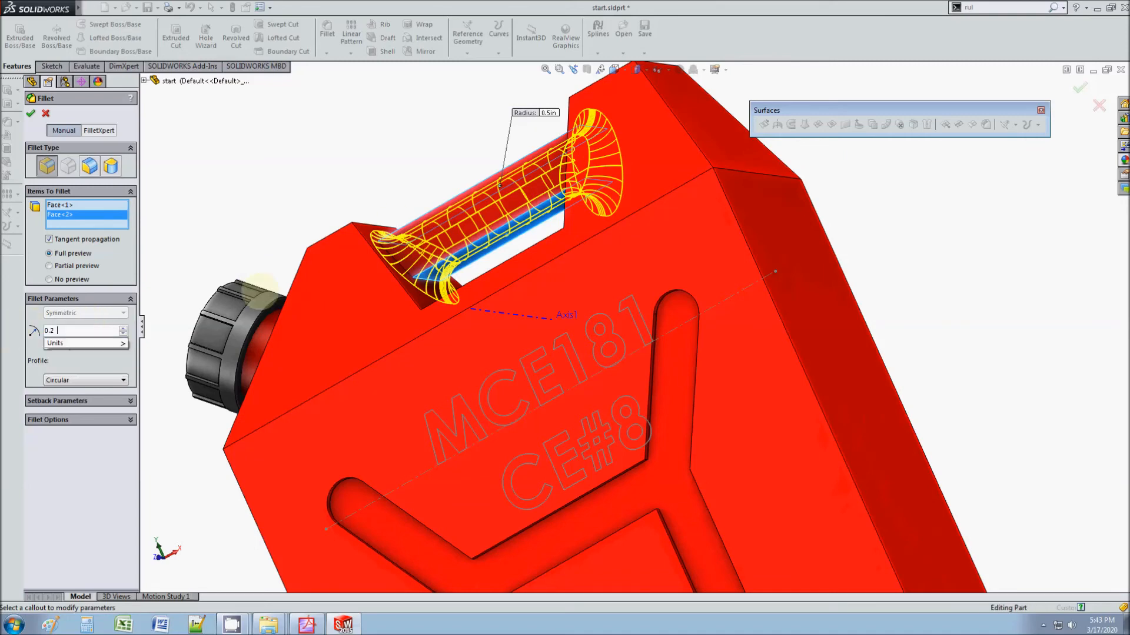
text(5)
key(Return)
Step: Add the floor and sloped side faces of the tank's bottom recess to the fillet selection
middle_drag(424, 232, 494, 413)
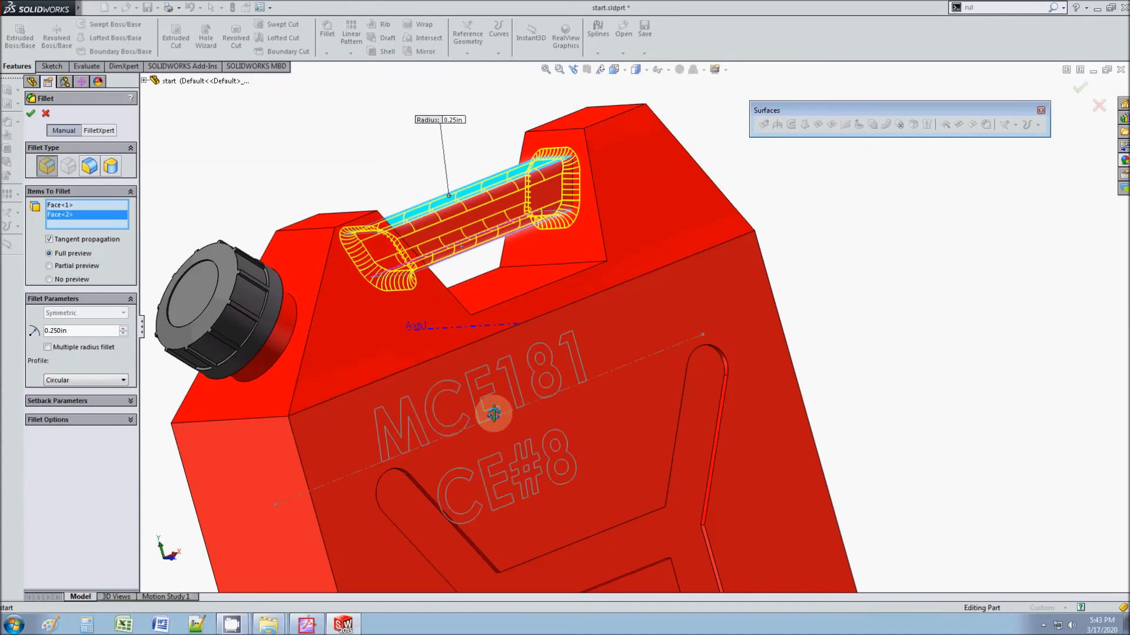
scroll(500, 412, up, 9)
scroll(580, 427, down, 5)
middle_drag(694, 460, 641, 288)
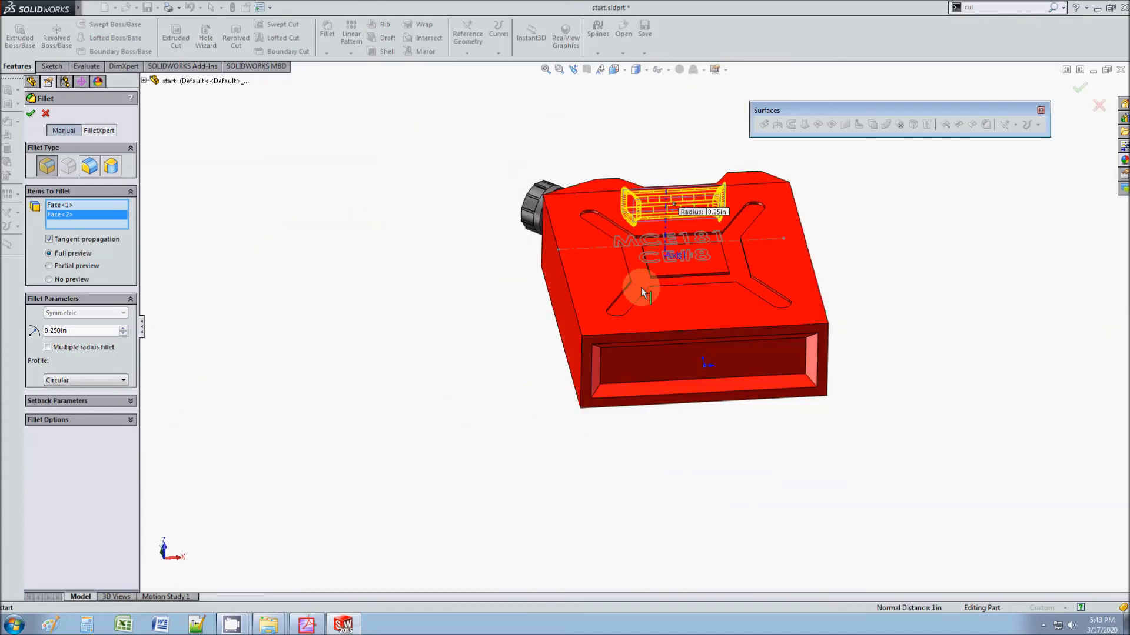
click(658, 361)
middle_drag(630, 360, 538, 339)
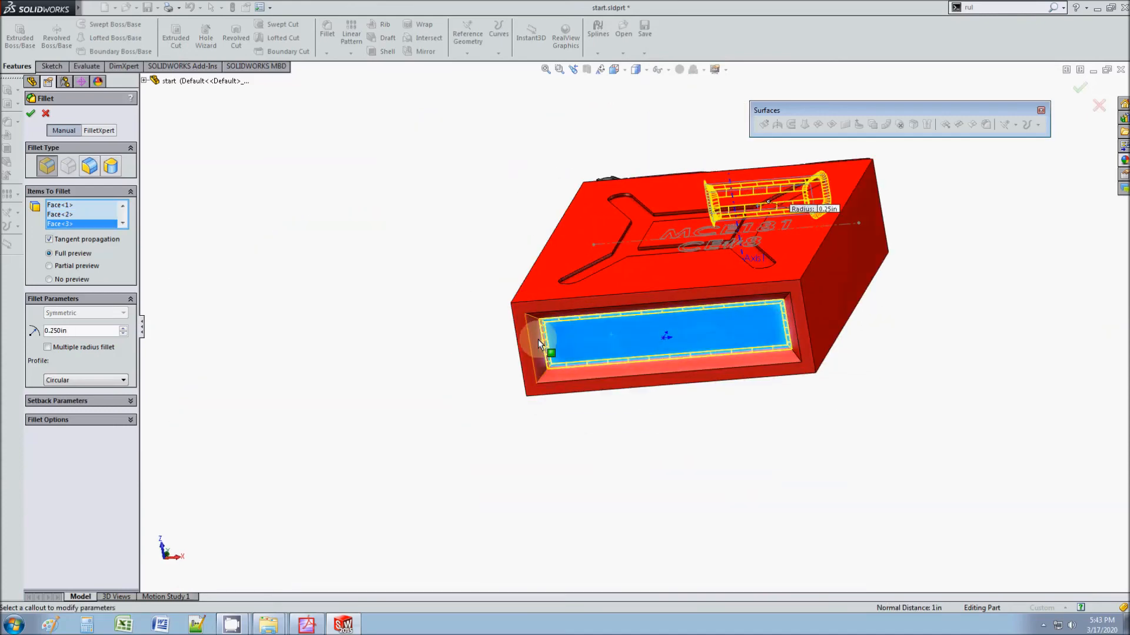
click(538, 339)
scroll(574, 327, down, 3)
click(620, 401)
middle_drag(620, 401, 944, 318)
click(961, 309)
middle_drag(783, 351, 649, 388)
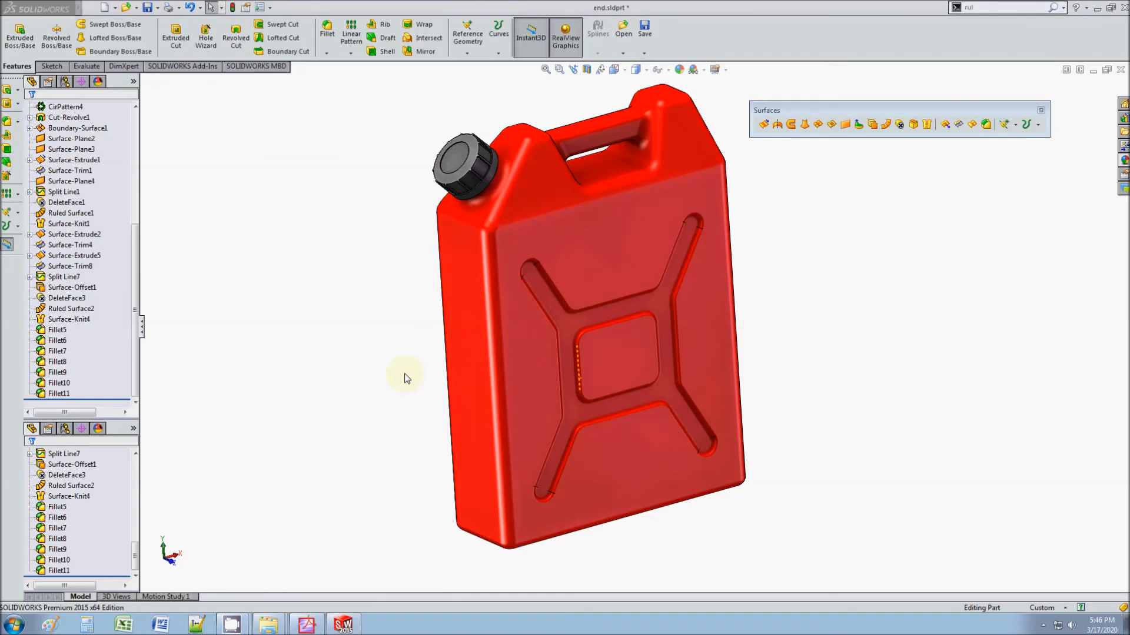
Step: Find Trim Surface through command search and start it on the filleted tank in end.sldprt
middle_drag(575, 363, 568, 359)
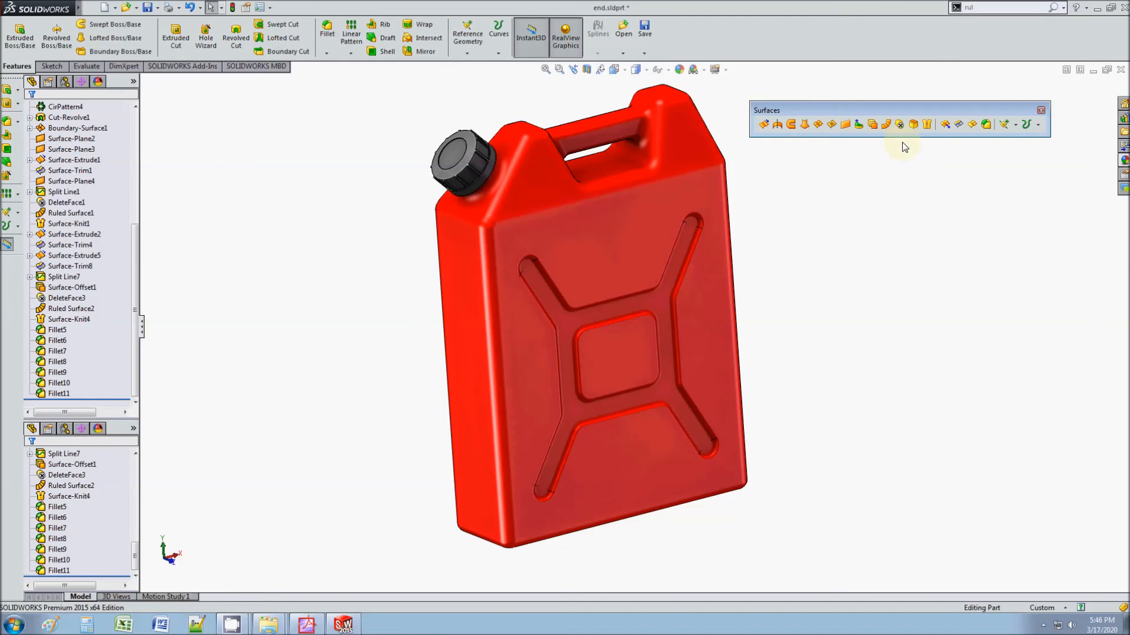
click(991, 6)
text(trim)
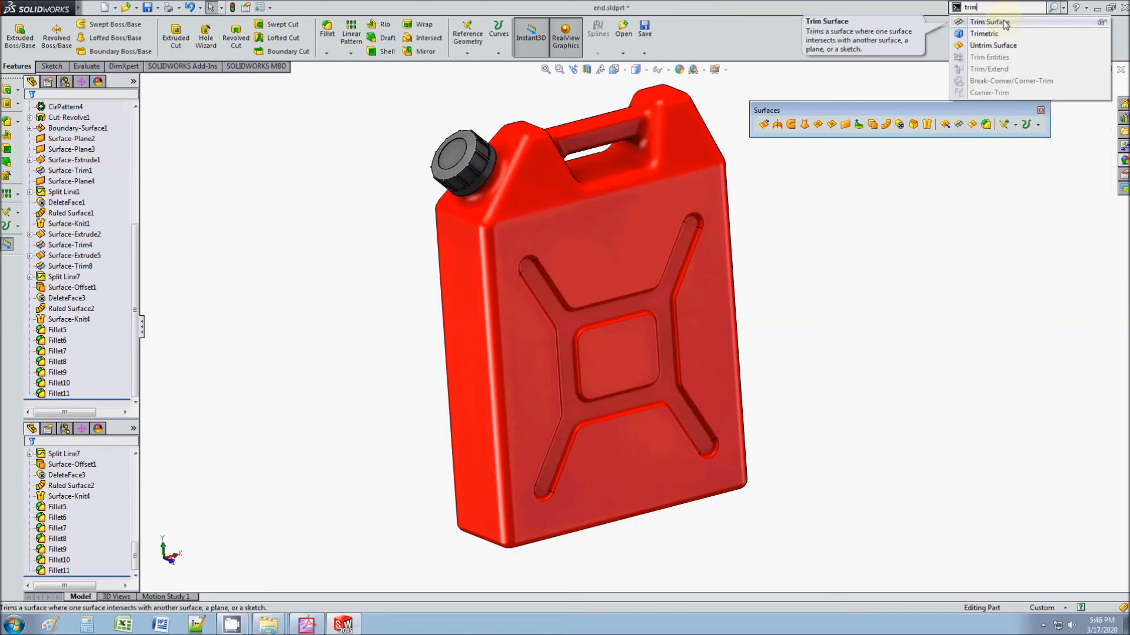
click(995, 22)
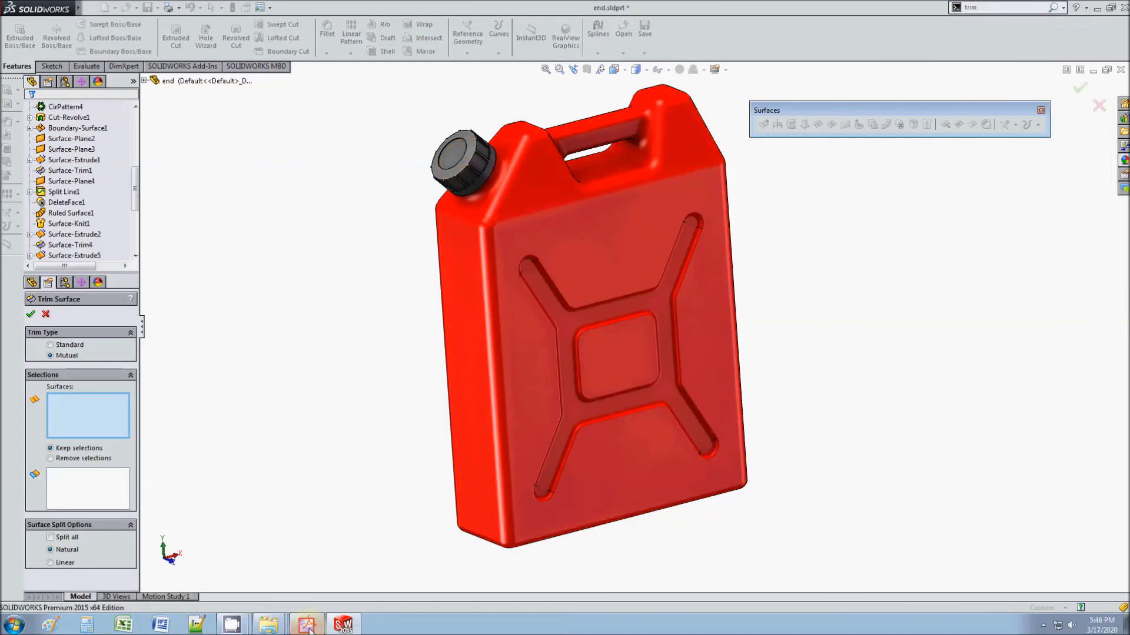
Step: Switch to the instructions PDF in Acrobat and read the trim and mirror settings of step 14, Half and Mirror
click(305, 624)
scroll(504, 425, down, 3)
scroll(504, 424, down, 15)
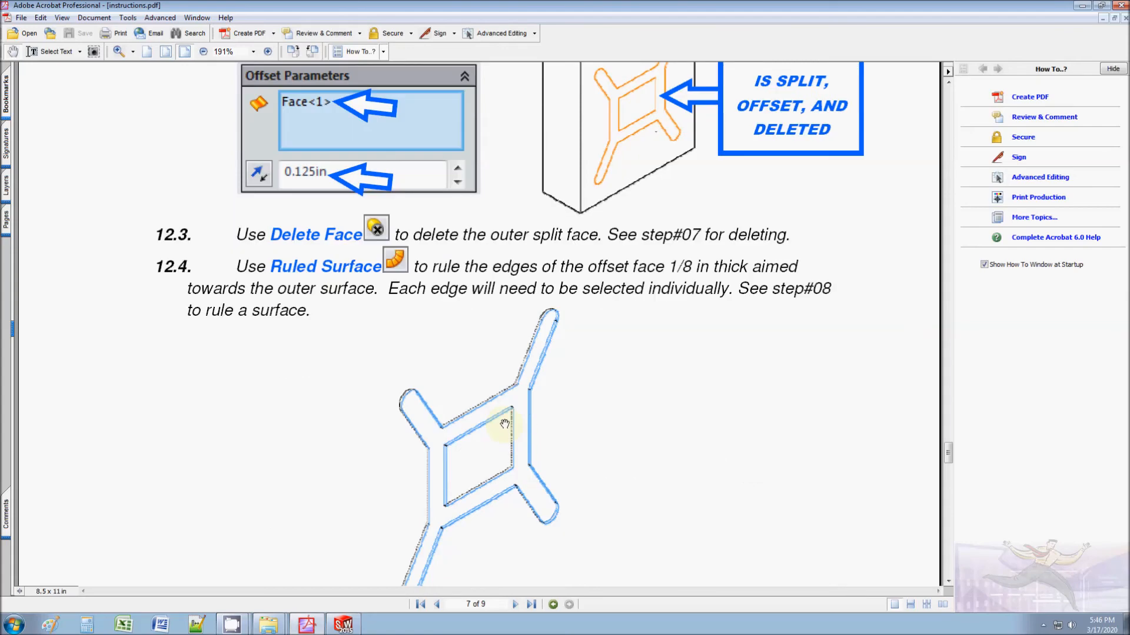
scroll(504, 424, down, 3)
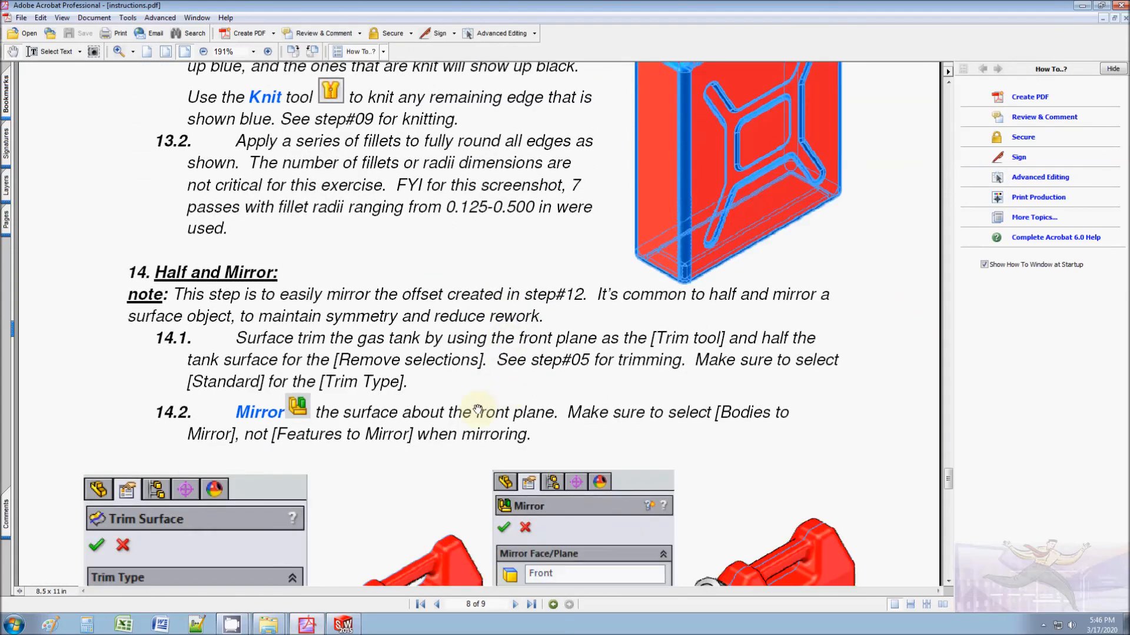
scroll(477, 409, down, 4)
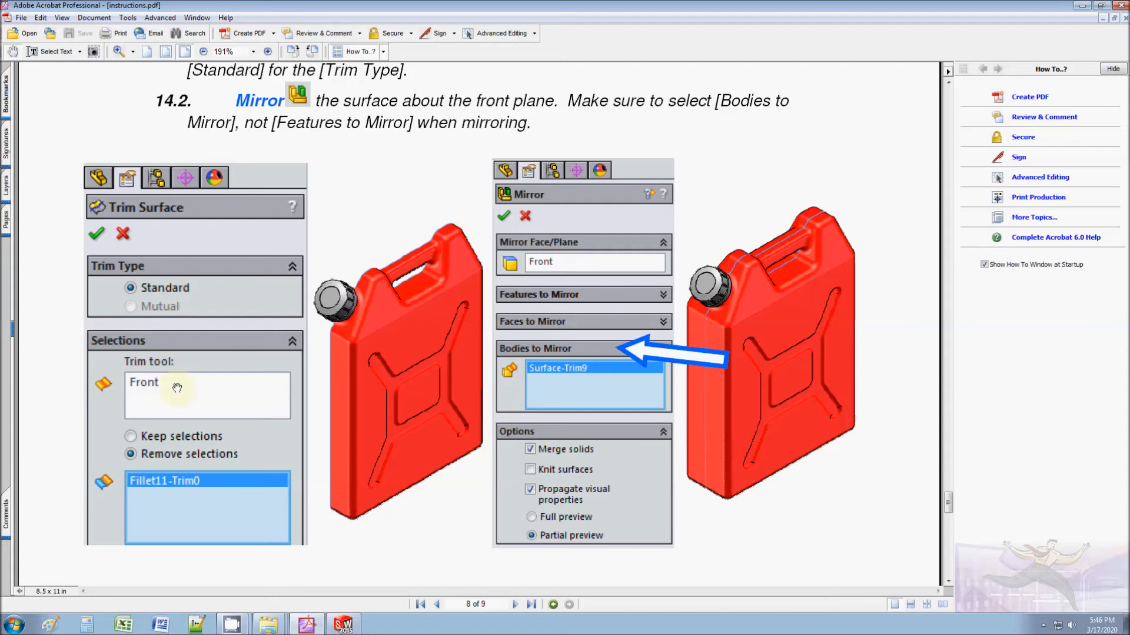
click(1081, 6)
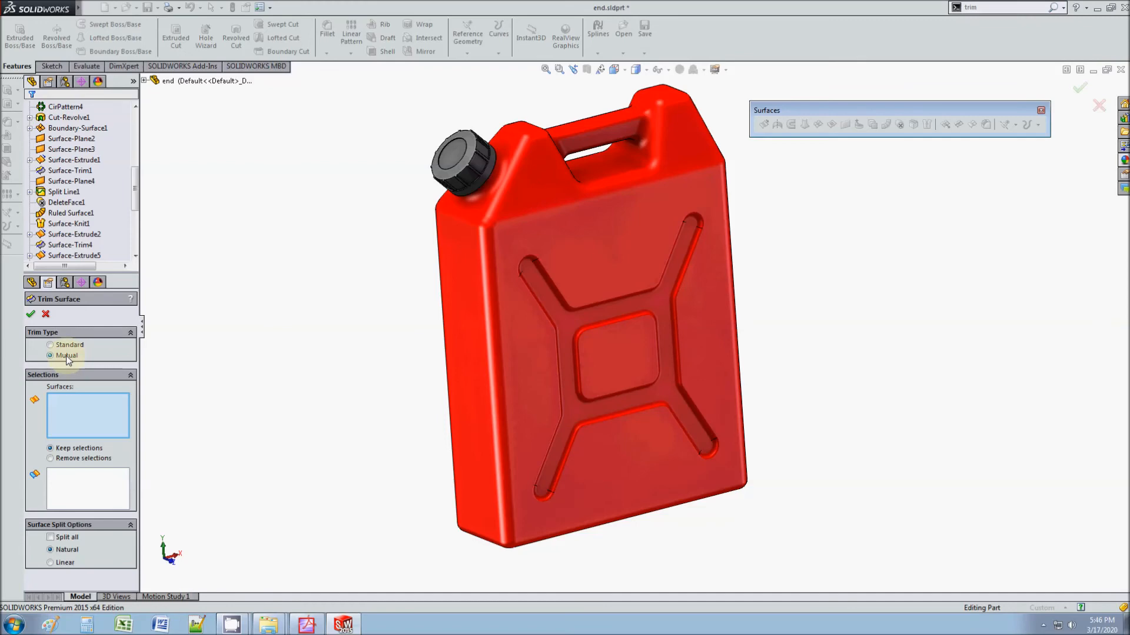
Step: Set the trim type to Standard and use the Front plane as the trim tool instead of the tank surface
click(144, 80)
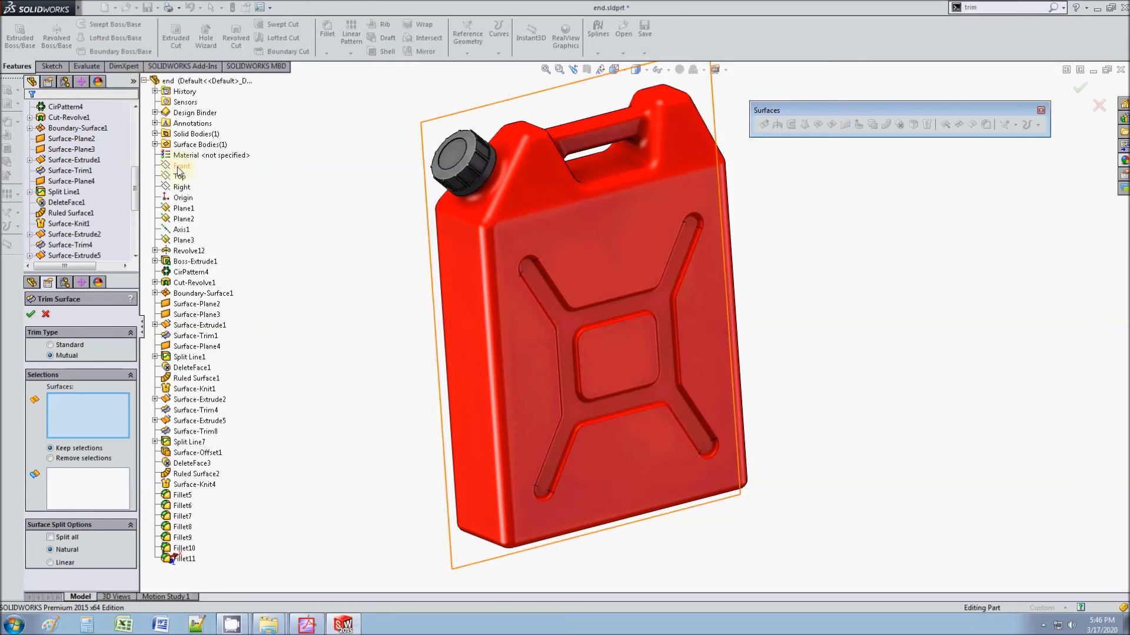
click(505, 277)
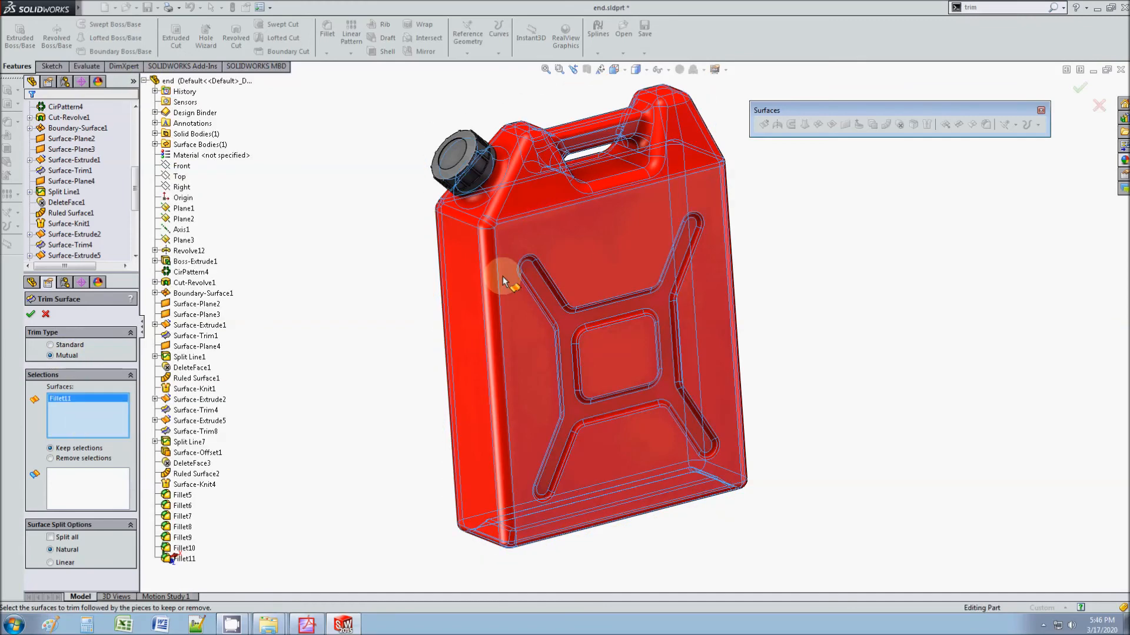
click(306, 624)
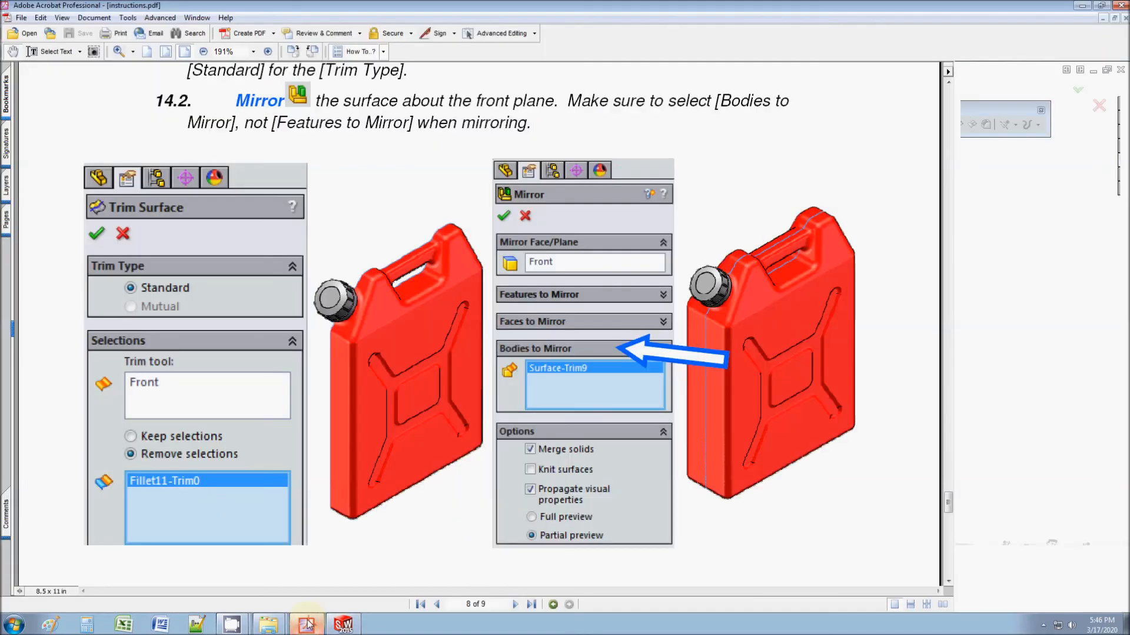
key(alt+Tab)
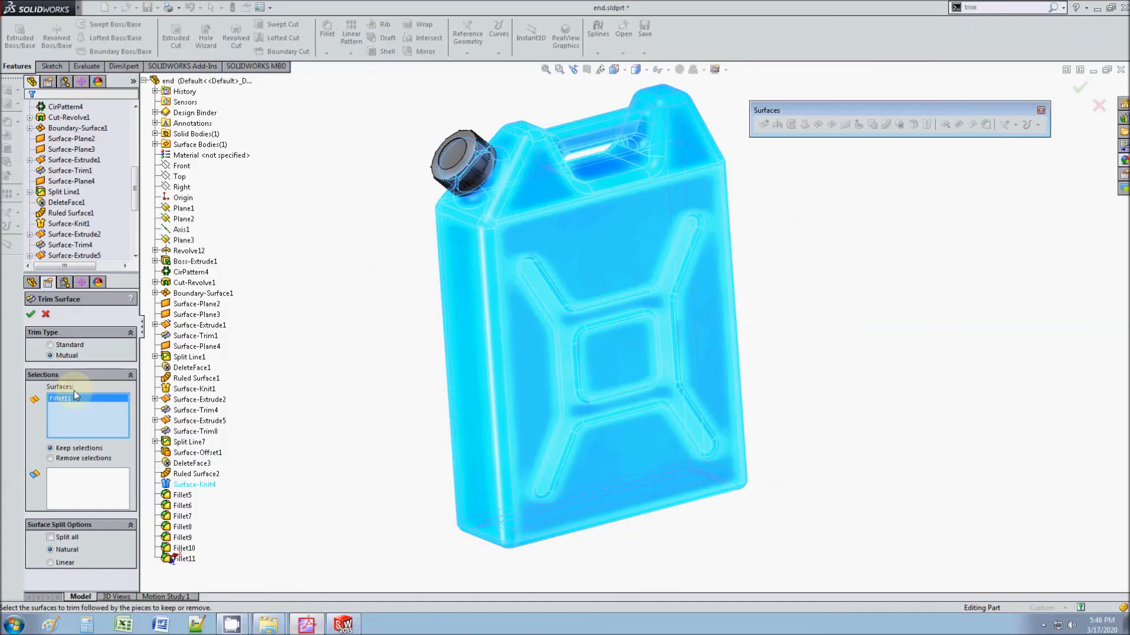
click(70, 345)
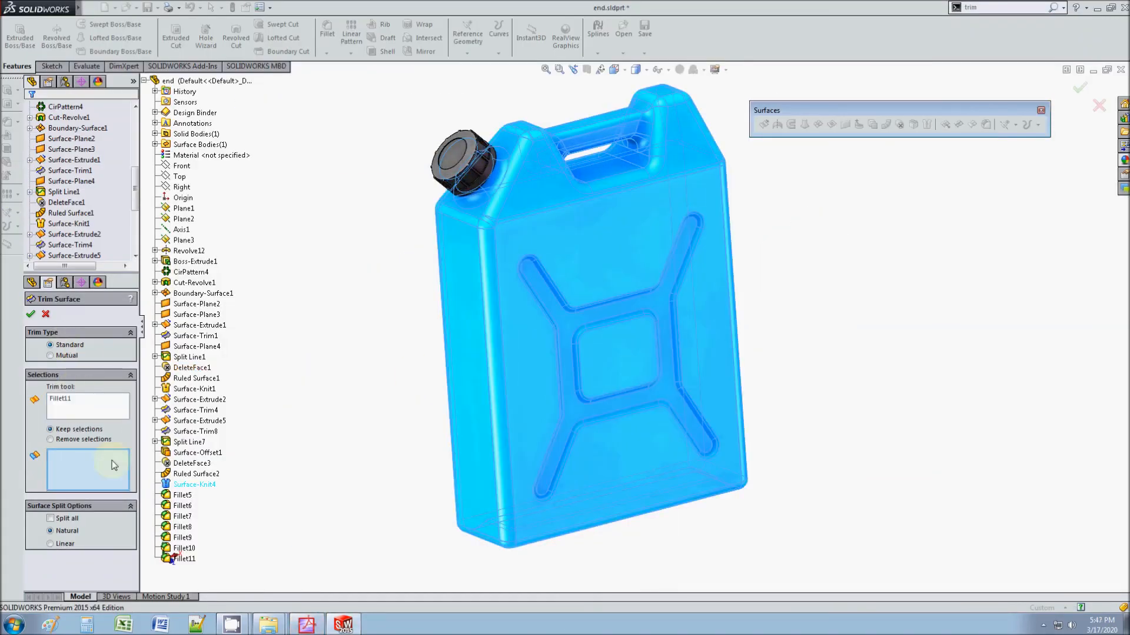
right_click(65, 399)
click(100, 405)
click(186, 167)
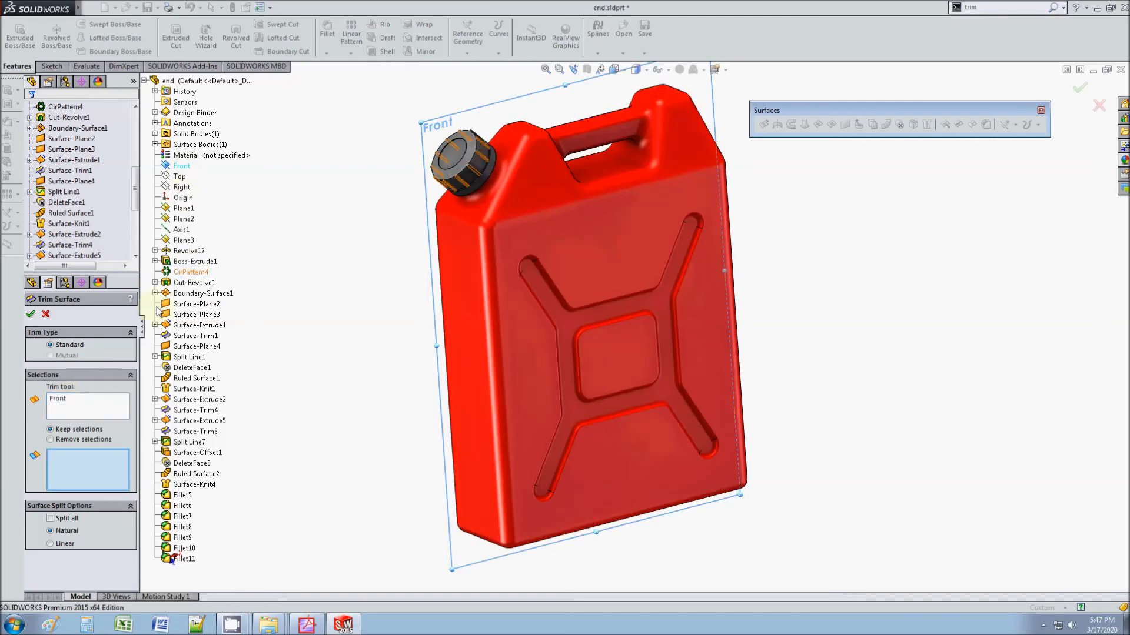
Step: Trim away the rear half of the tank surface using Remove selections
click(73, 441)
middle_drag(330, 424, 520, 310)
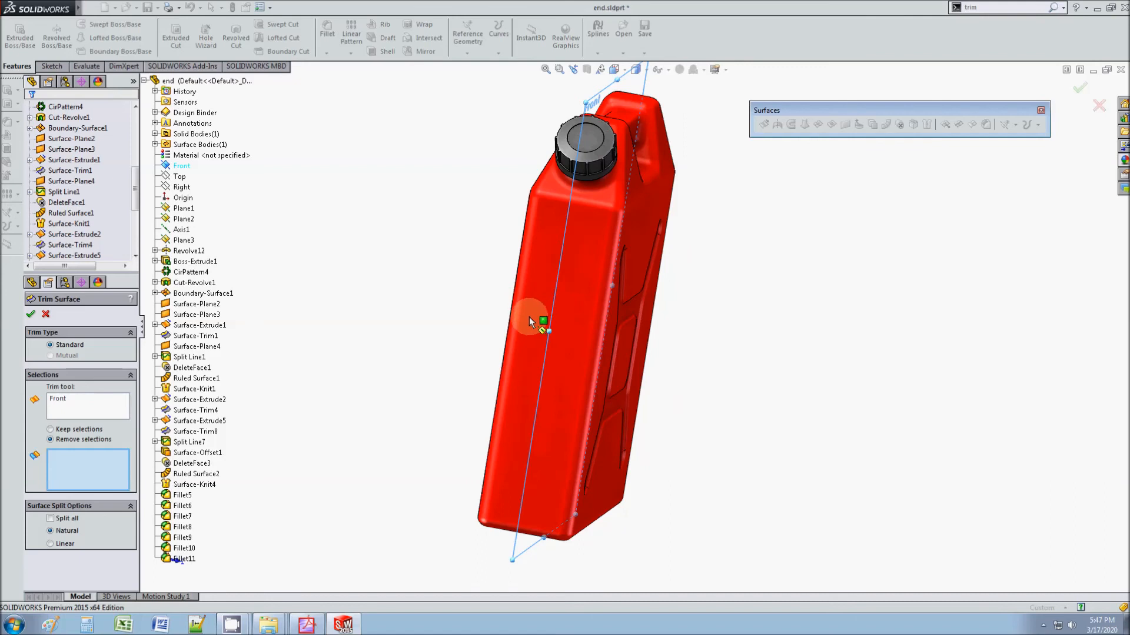
click(531, 306)
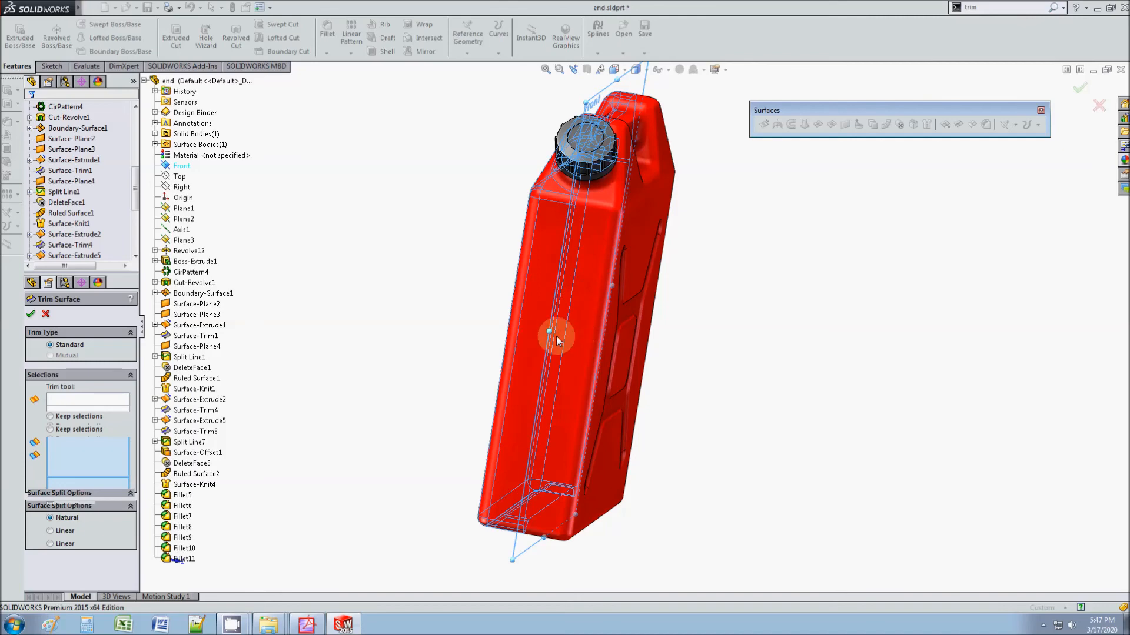
middle_drag(554, 331, 567, 340)
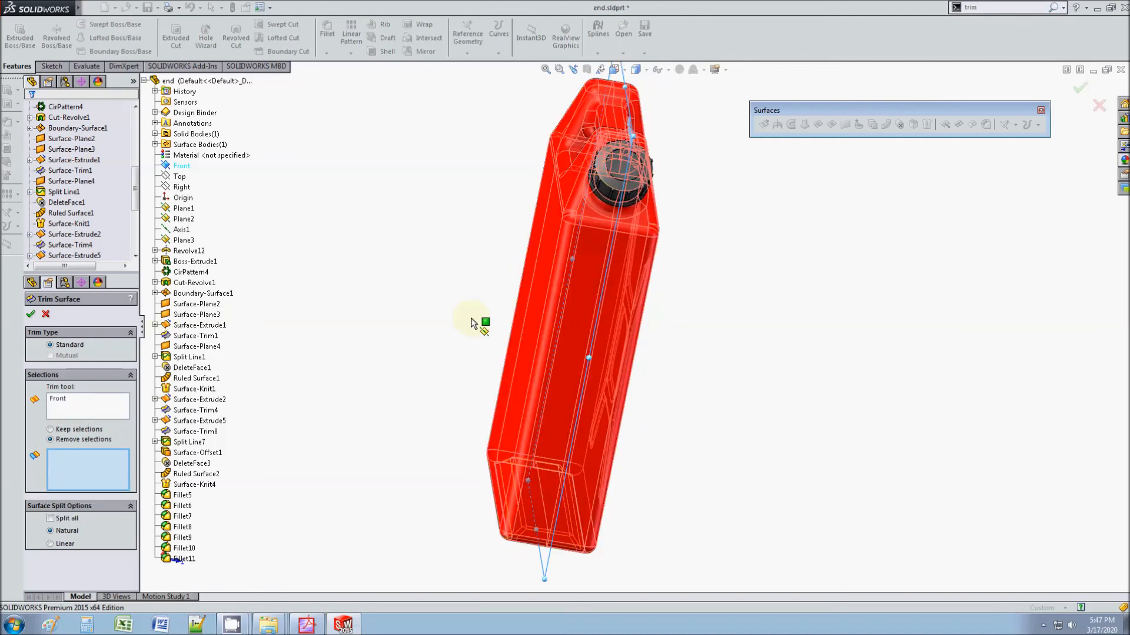
click(538, 304)
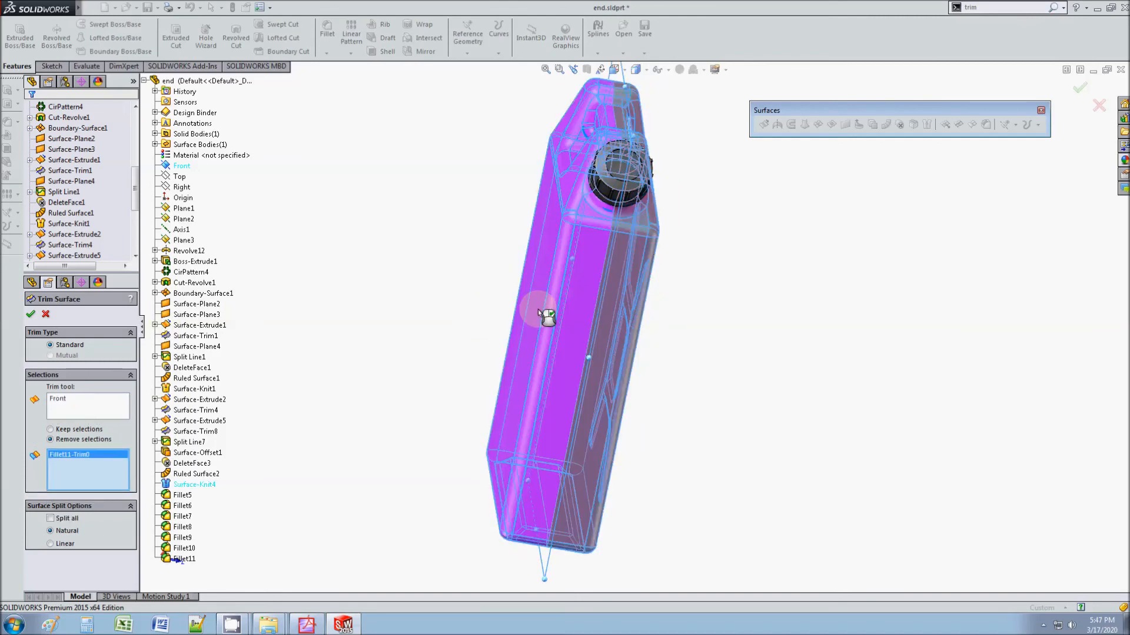
click(31, 315)
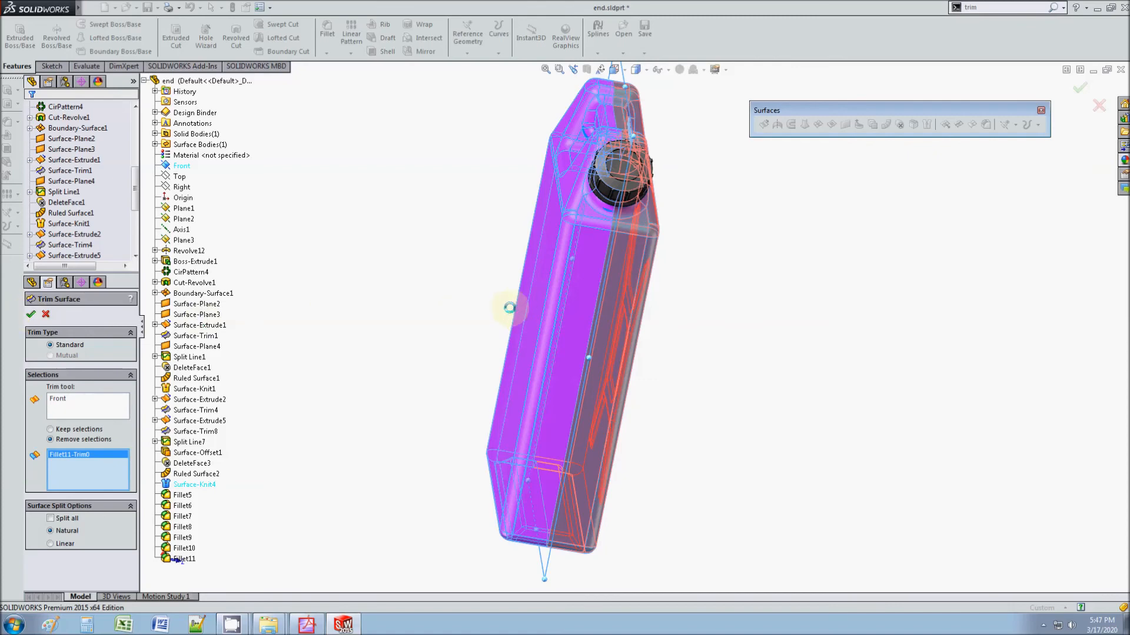
middle_drag(537, 317, 565, 259)
Step: Find Mirror through command search and set the Front plane as its mirror plane
click(982, 7)
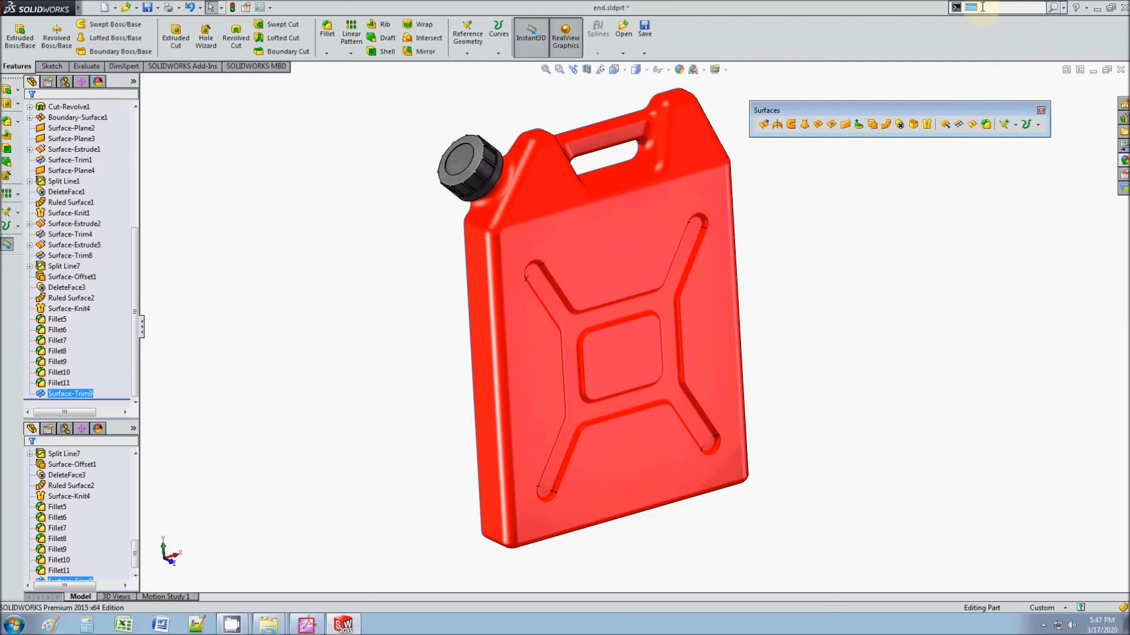
text(mirror)
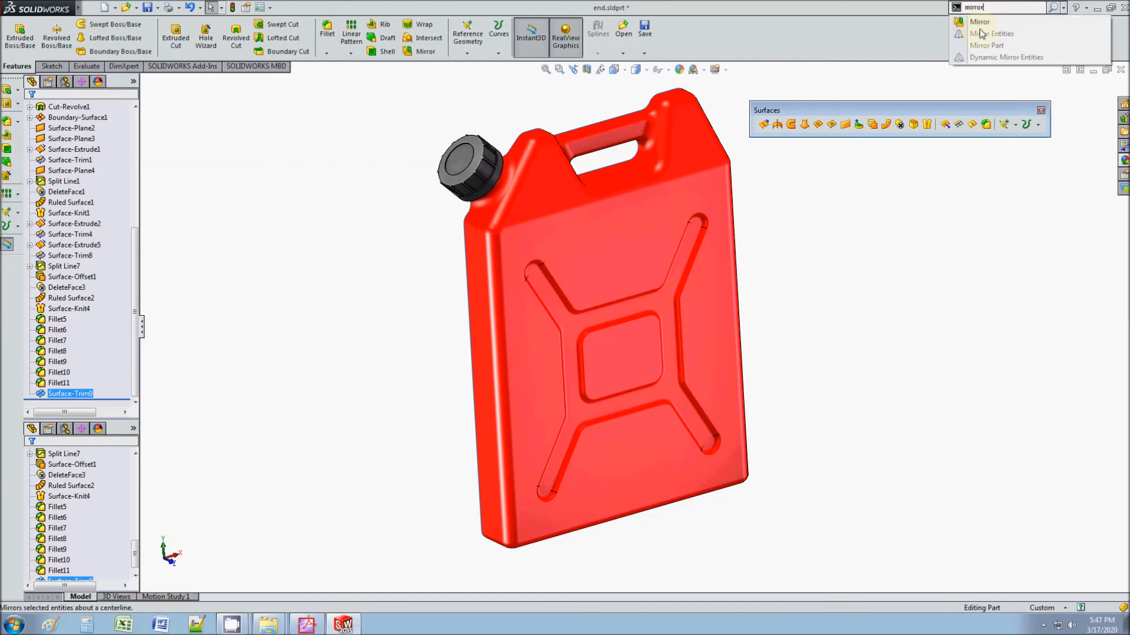
click(982, 23)
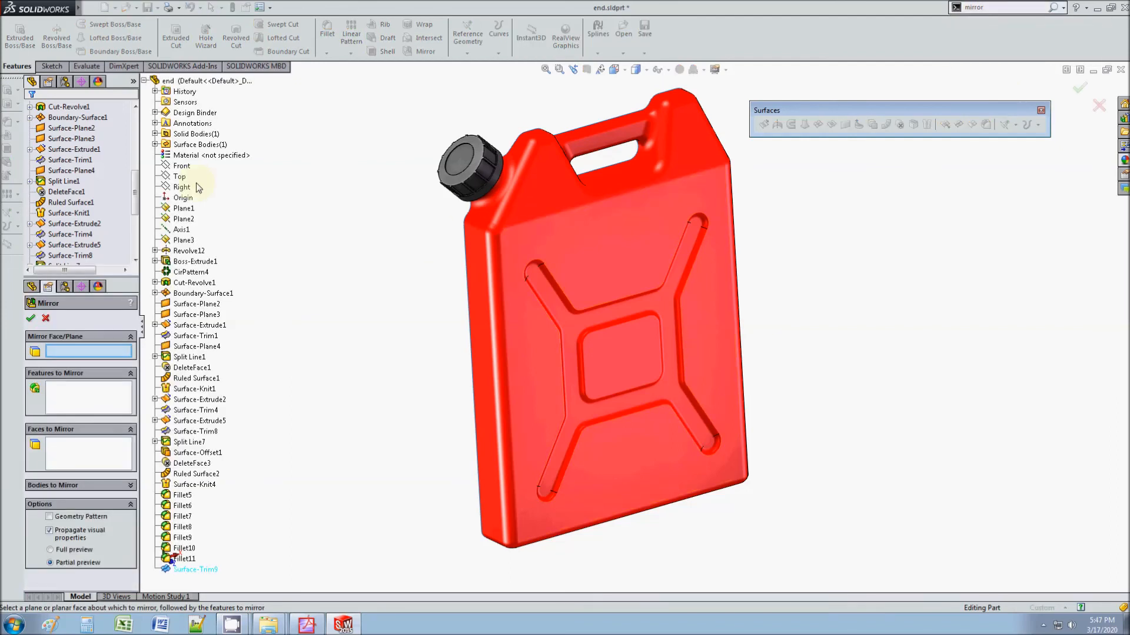
click(182, 166)
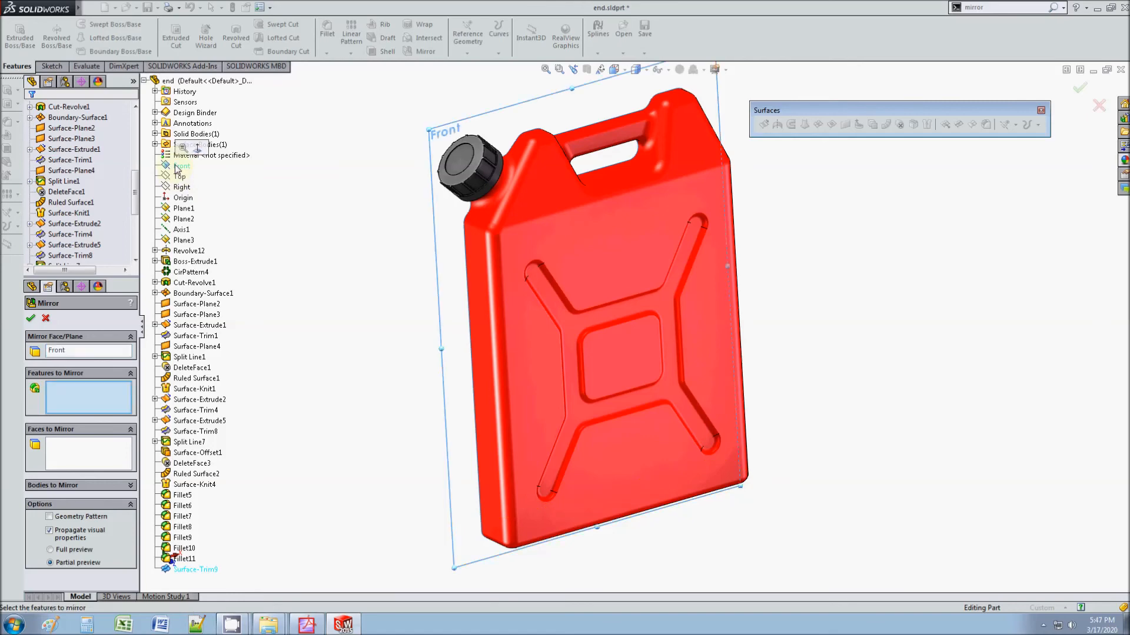
click(657, 238)
right_click(78, 396)
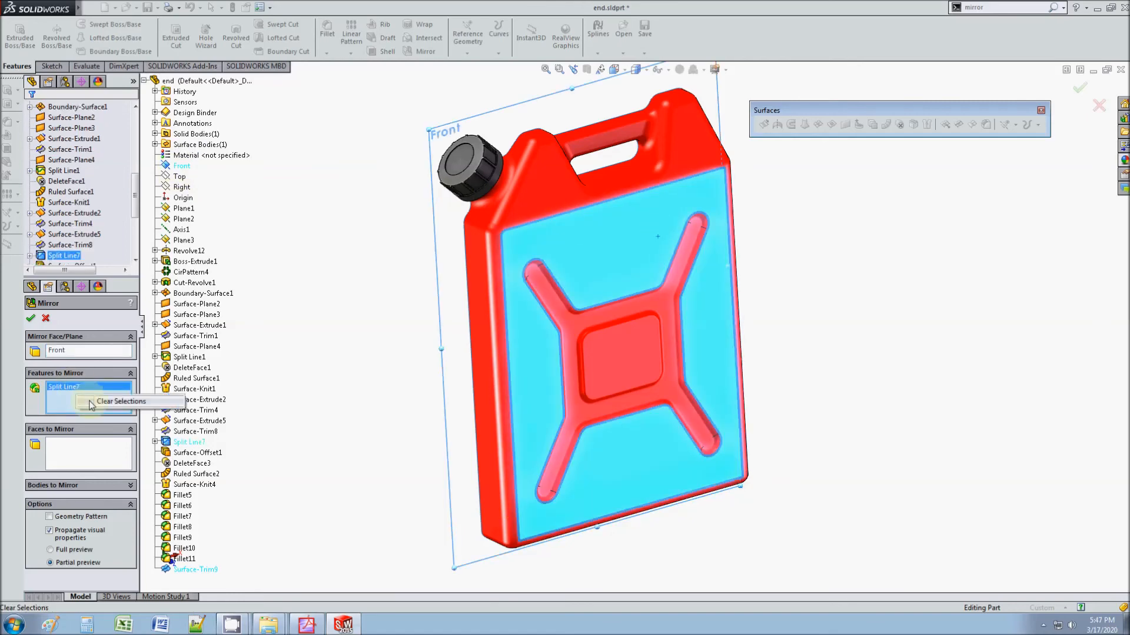
click(93, 402)
Step: Choose the trimmed tank half under Bodies to Mirror and complete the mirror
click(59, 485)
click(553, 303)
middle_drag(367, 276, 439, 275)
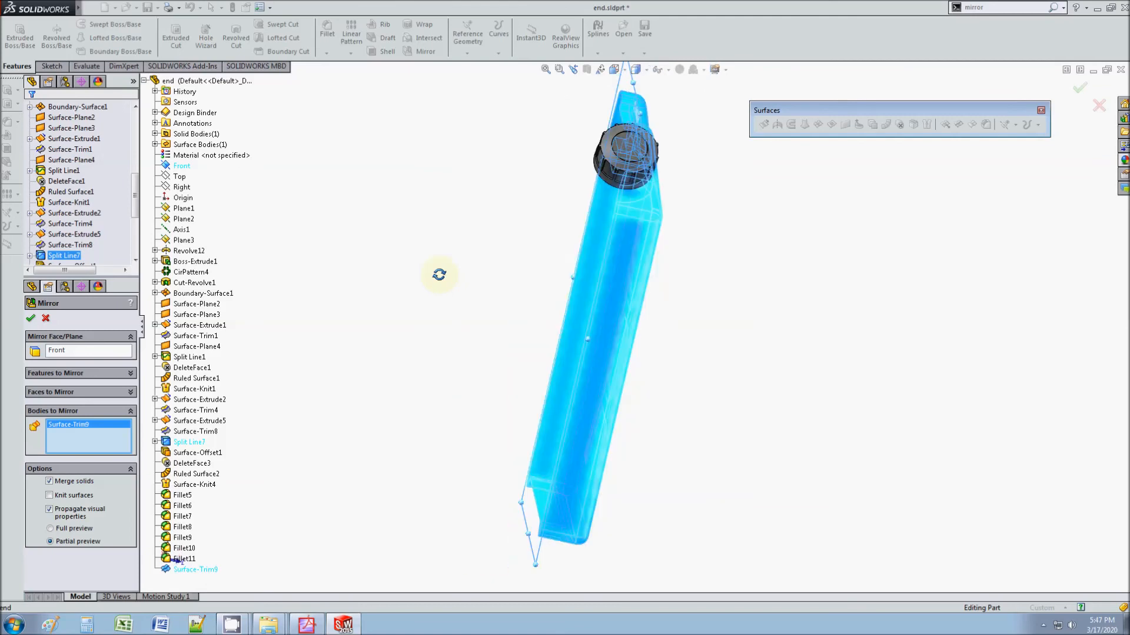
click(31, 319)
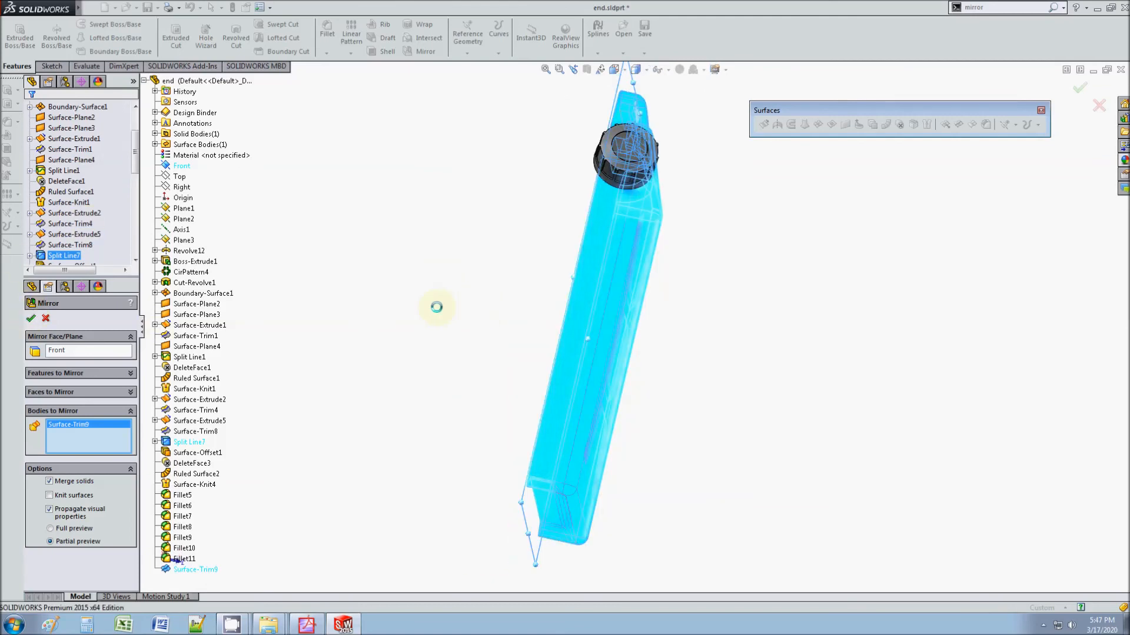
Step: Knit the trimmed tank half and its mirrored copy into a single surface with Knit Surface
middle_drag(494, 308, 583, 449)
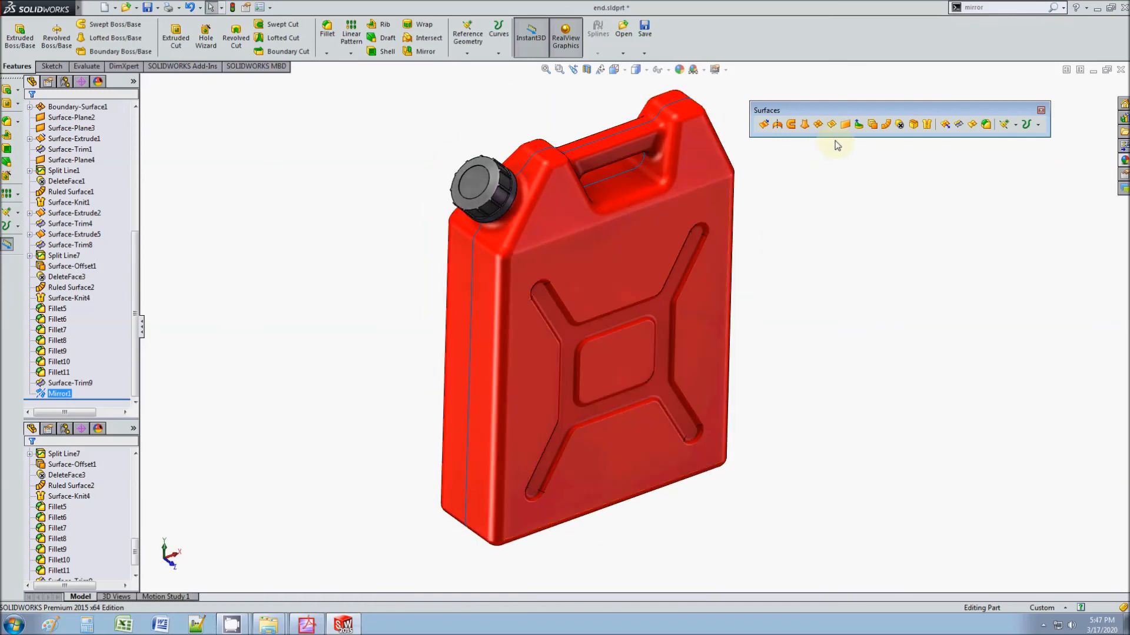
click(927, 124)
click(620, 216)
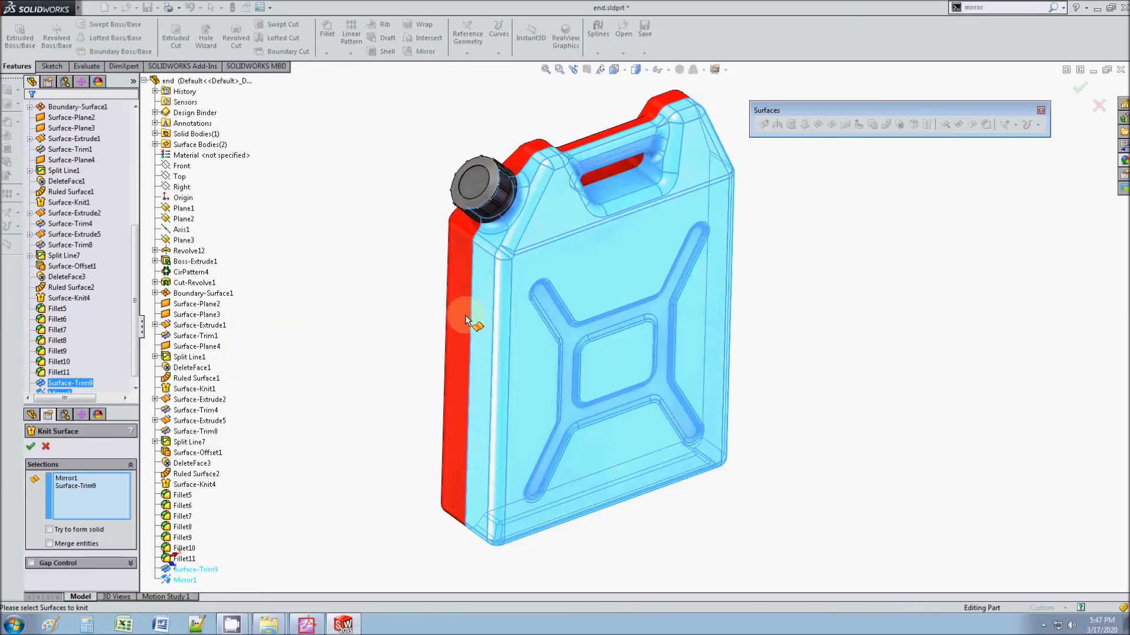
right_click(87, 498)
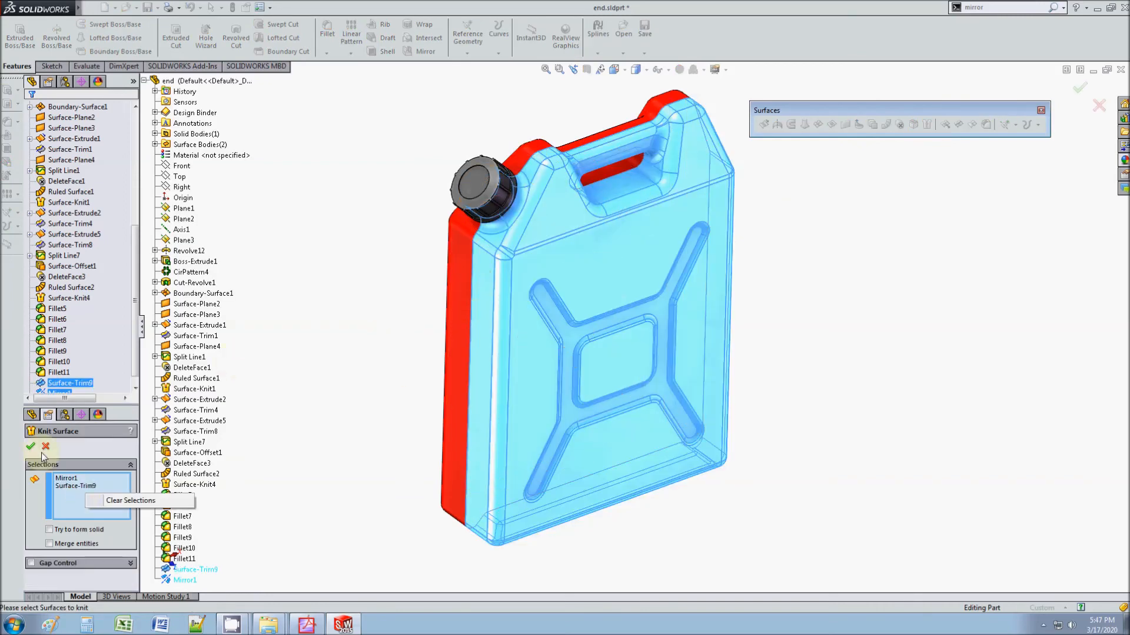
click(31, 446)
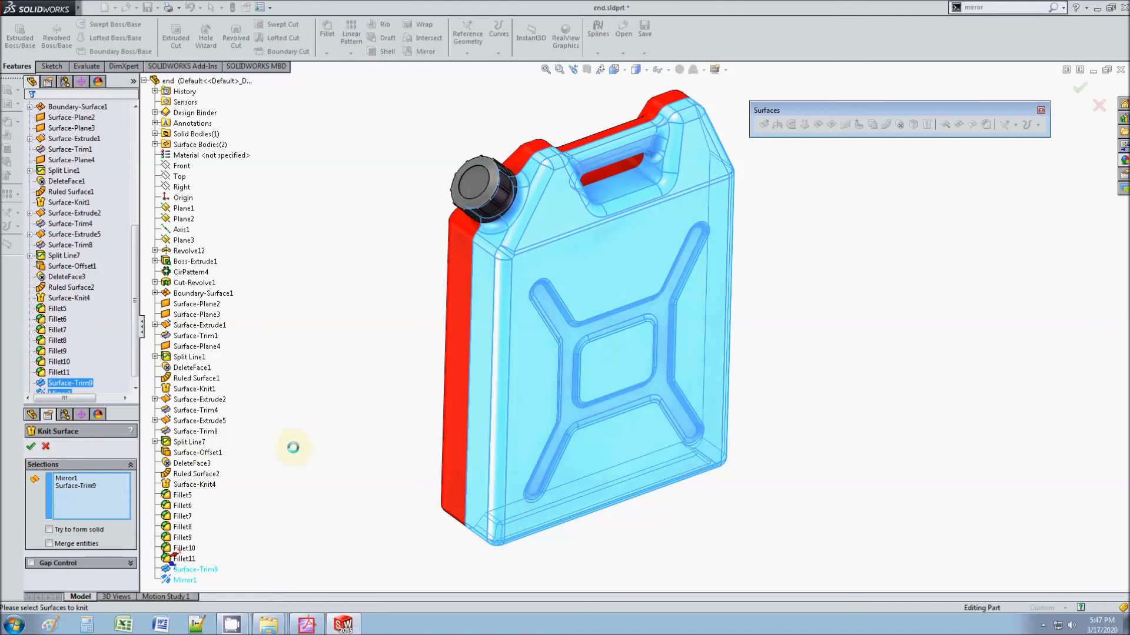
middle_drag(305, 447, 386, 419)
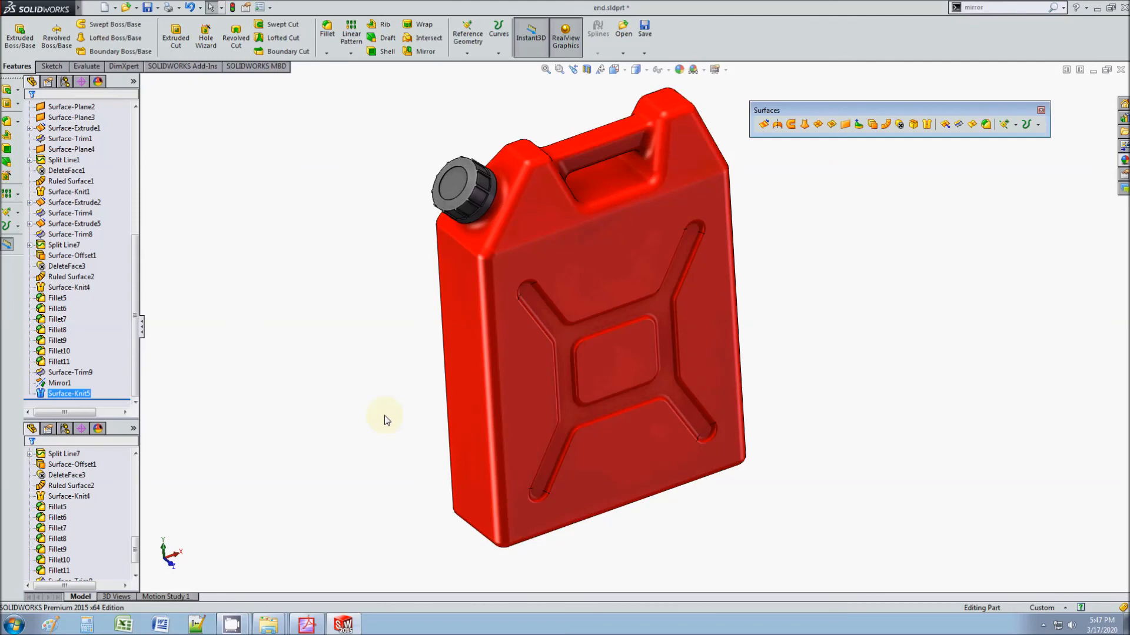
Step: Find Thicken through command search and thicken the knitted tank surface into a solid wall
click(993, 9)
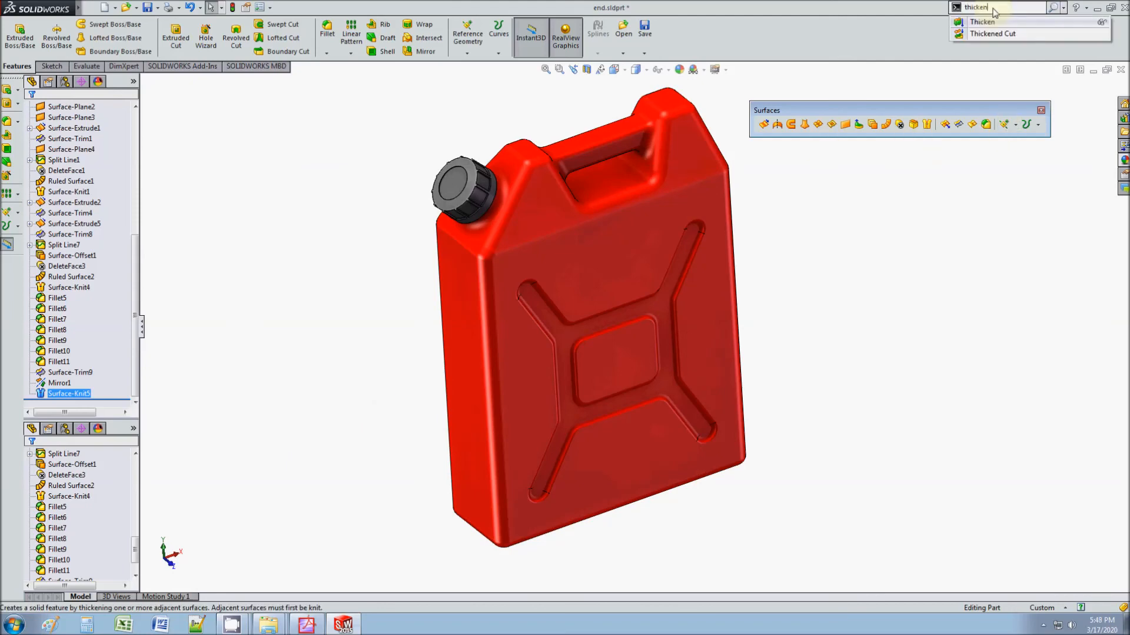
click(991, 22)
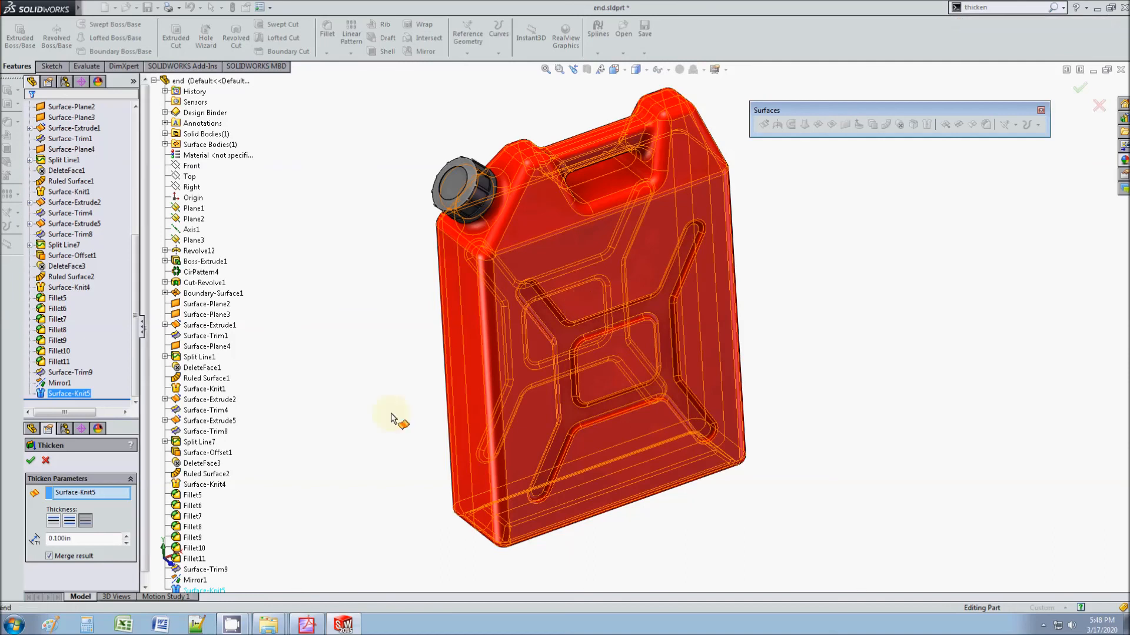
double_click(83, 538)
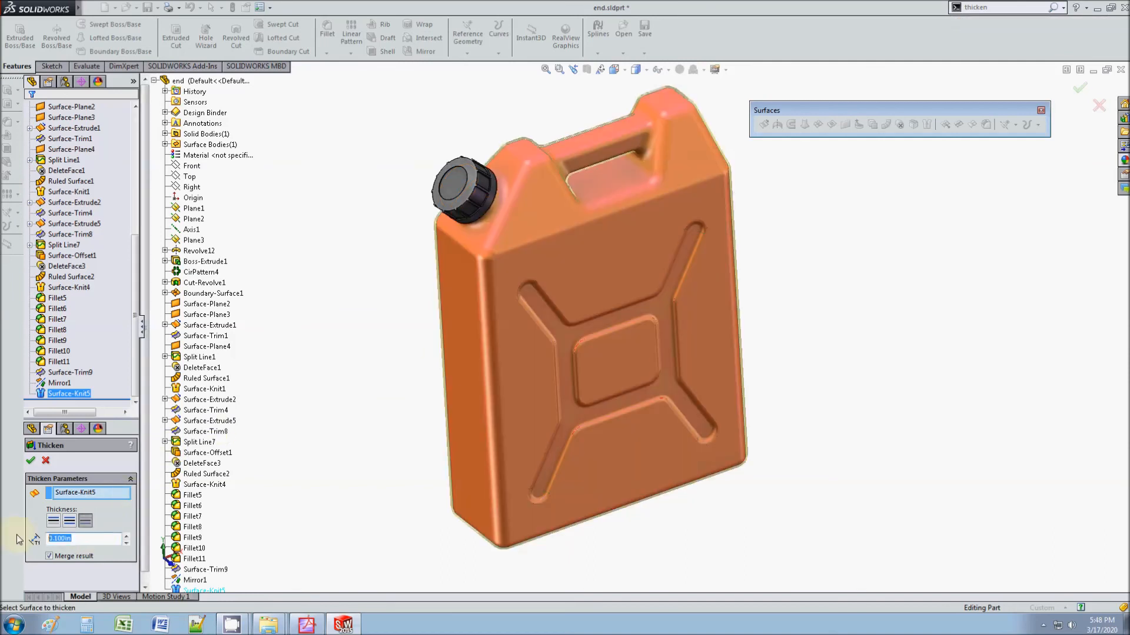
key(Return)
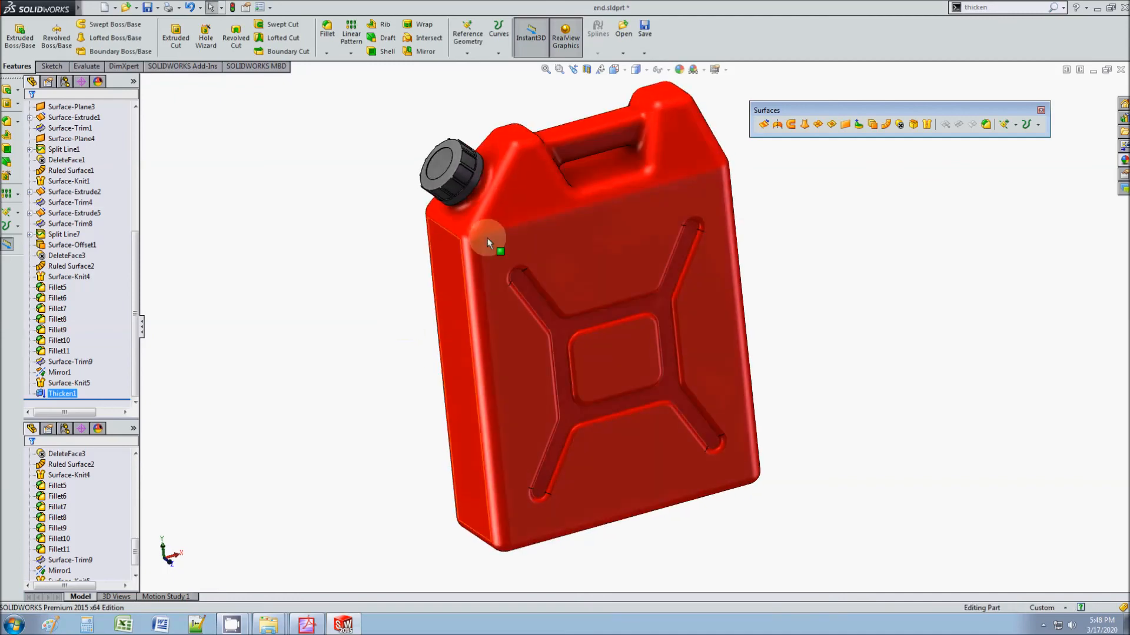
Step: Section the tank along the Front plane, examine the wall around the handle and neck, and apply the section view
click(587, 68)
scroll(468, 361, down, 6)
scroll(563, 235, up, 5)
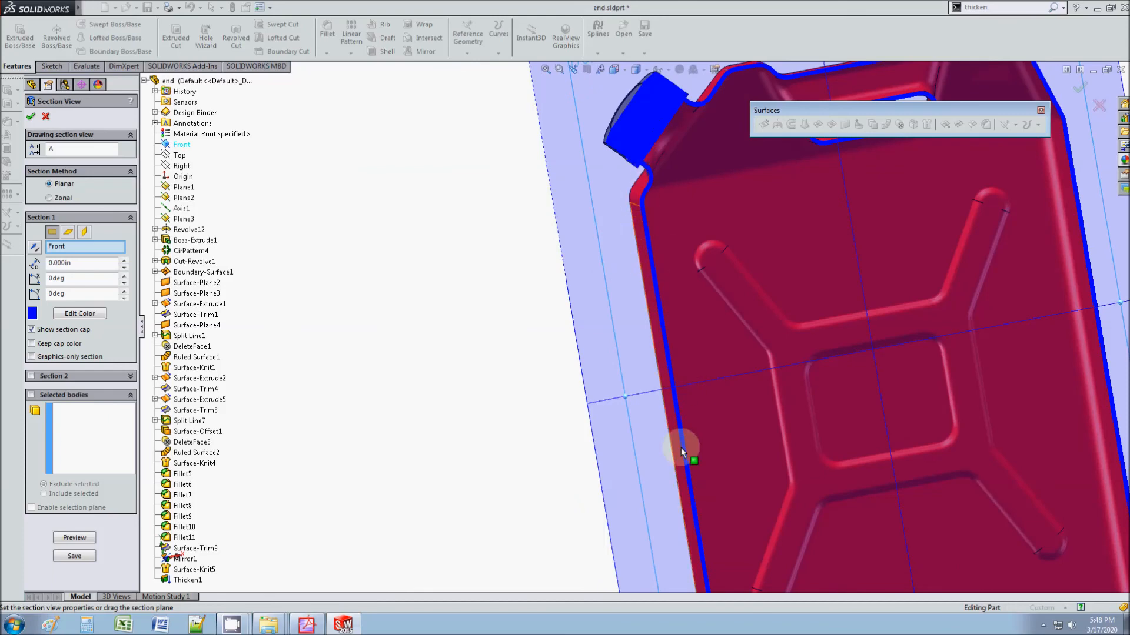
scroll(852, 361, up, 4)
scroll(560, 328, down, 6)
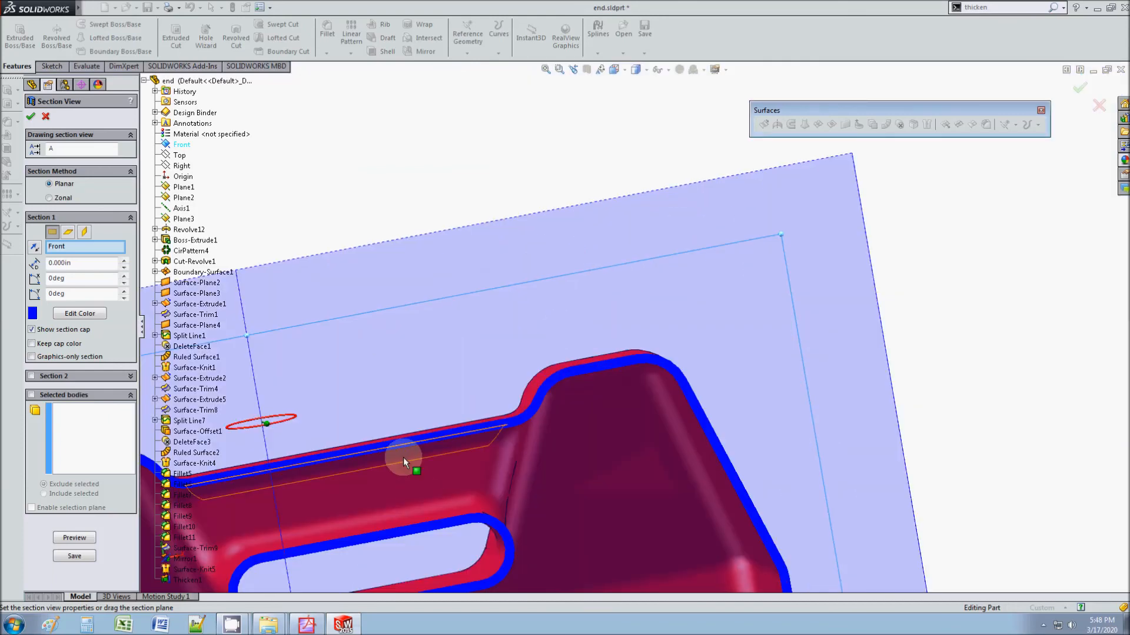
scroll(404, 457, up, 3)
scroll(742, 287, down, 2)
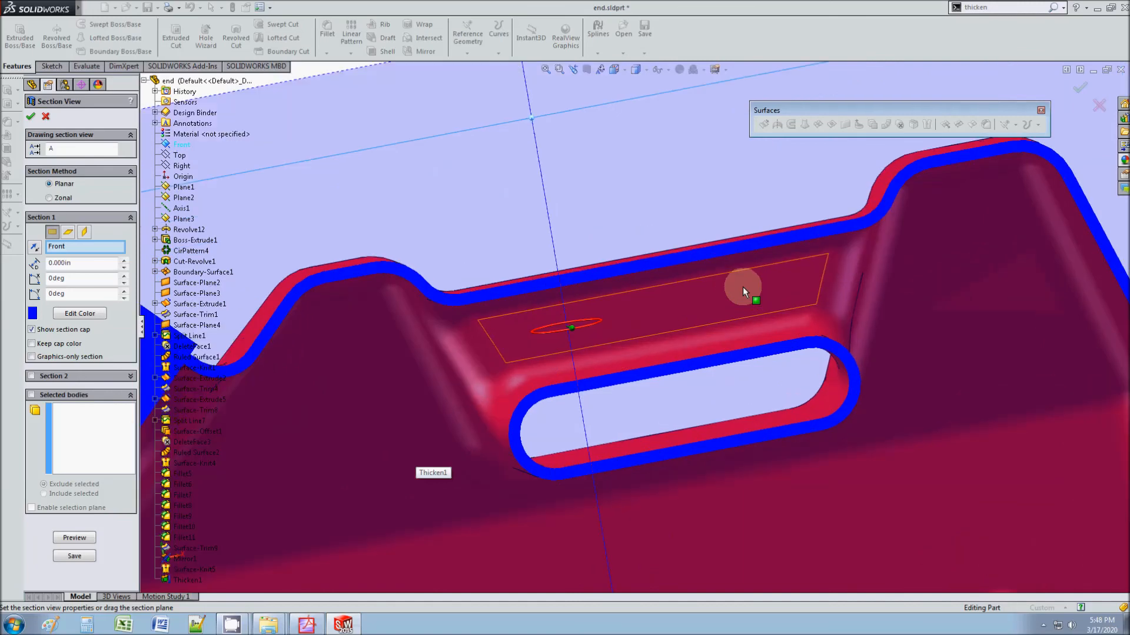
middle_drag(742, 287, 759, 254)
scroll(759, 254, up, 3)
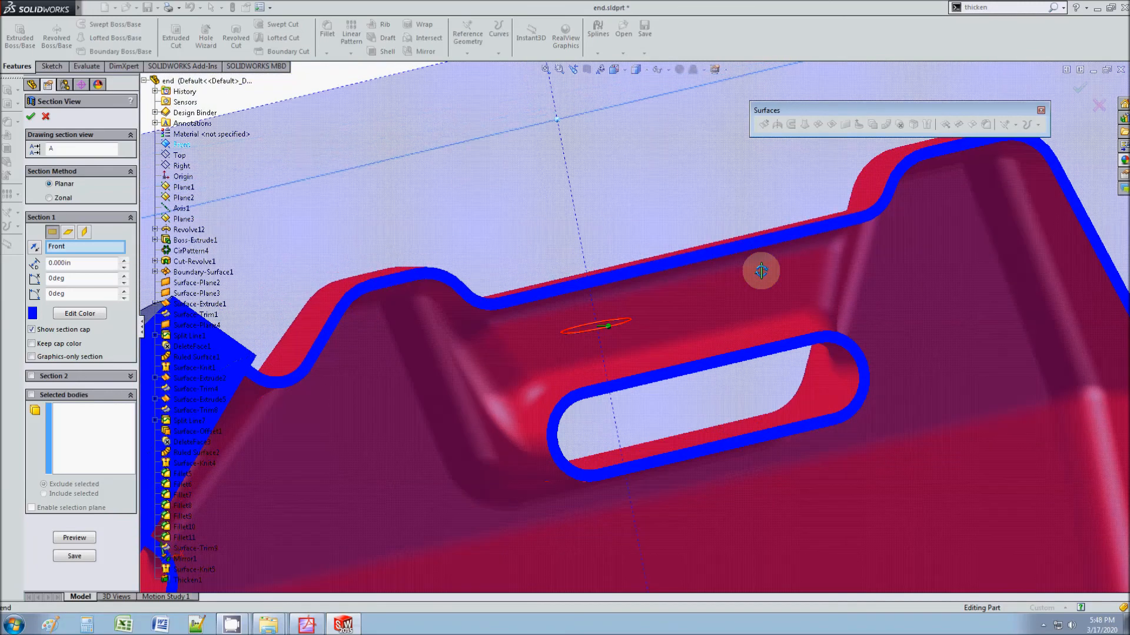
click(33, 119)
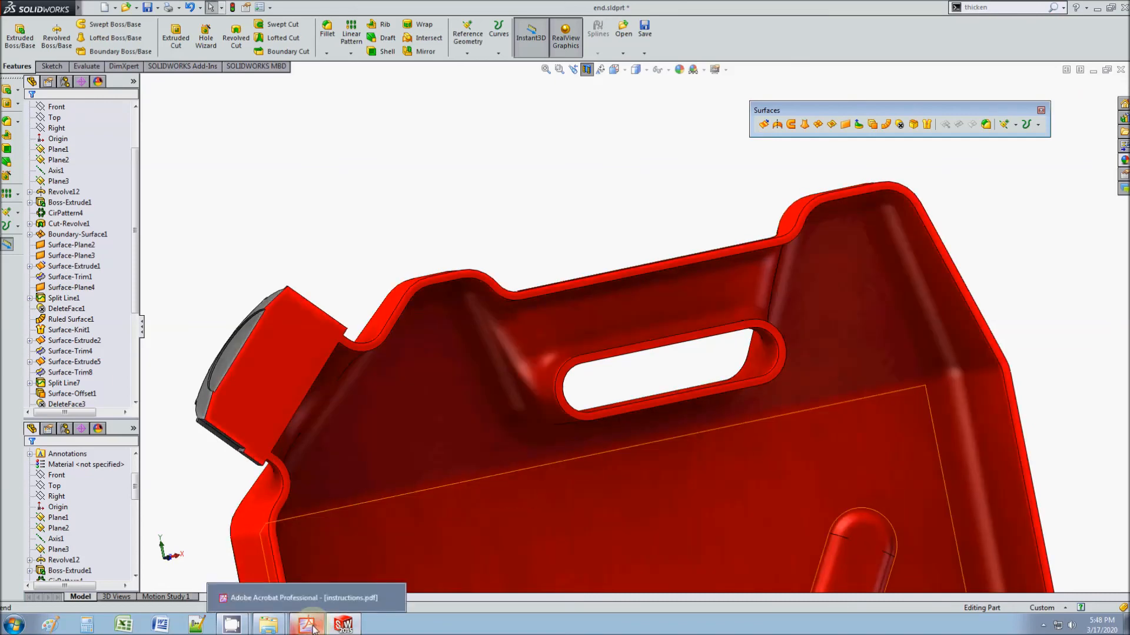
Step: Switch to instructions.pdf in Adobe Acrobat and review the Thicken instructions and the Further Learning models on the last page
click(313, 629)
scroll(547, 442, down, 10)
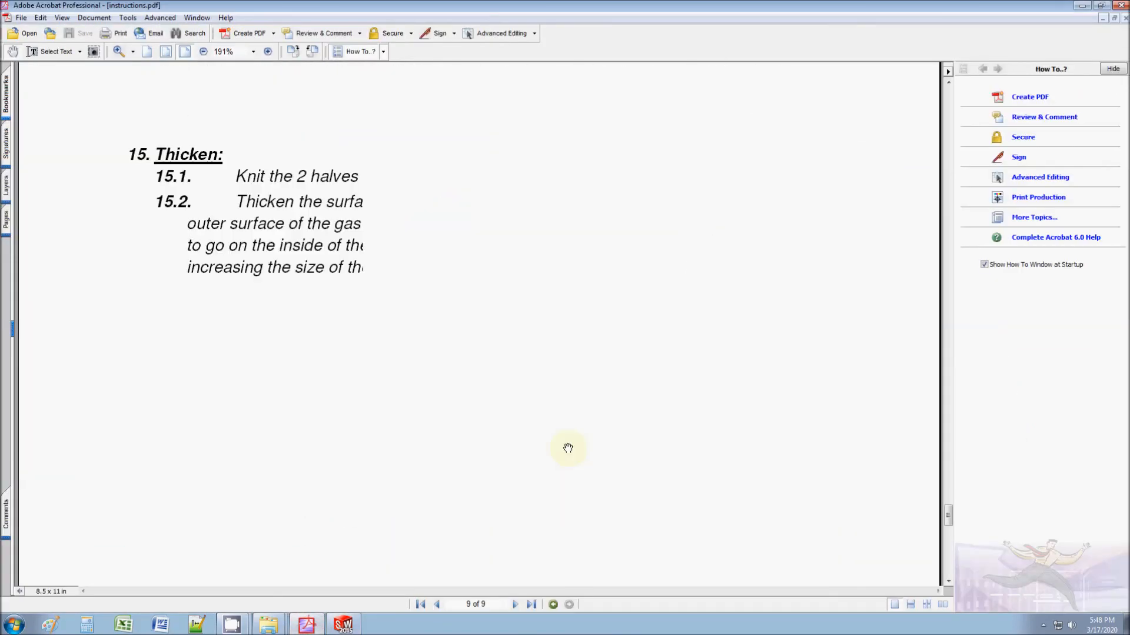
scroll(572, 443, down, 10)
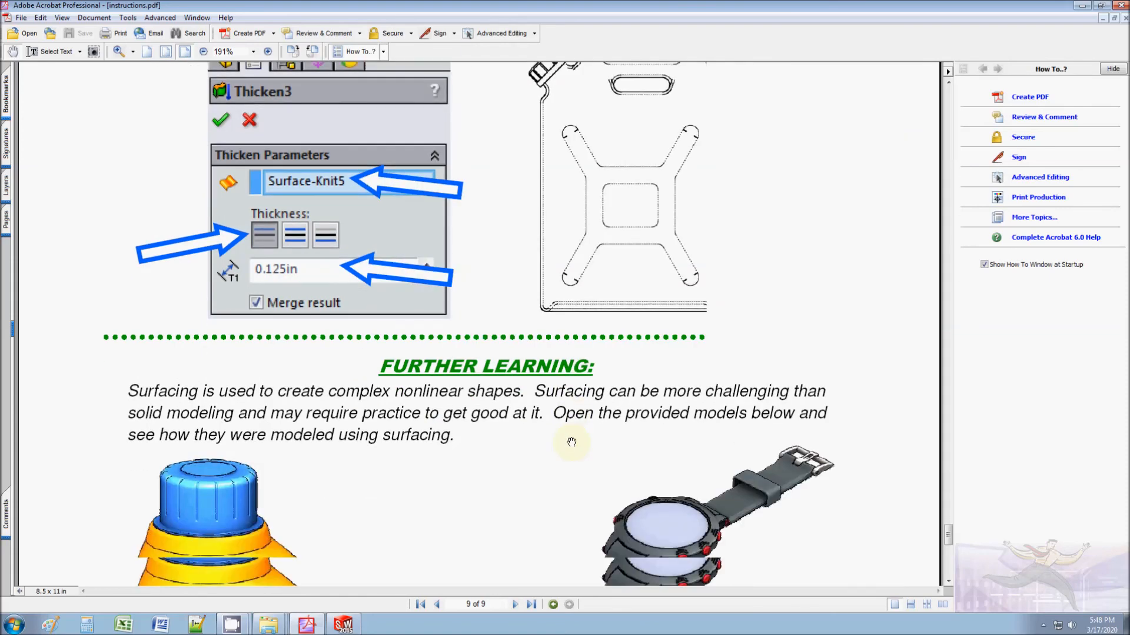
scroll(516, 317, up, 3)
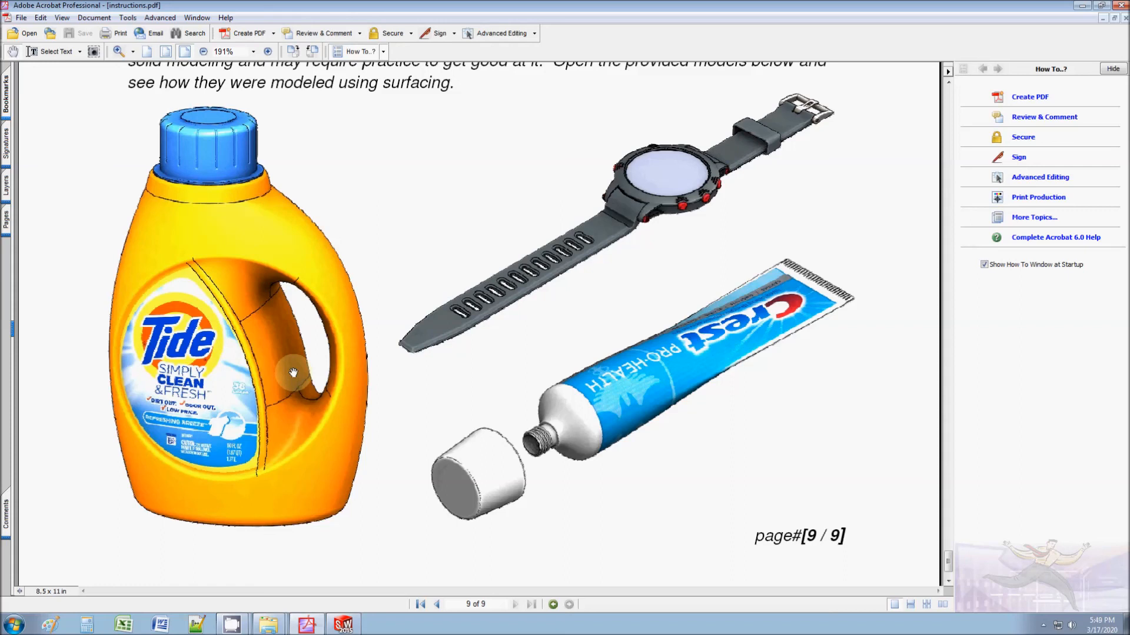
scroll(578, 176, up, 1)
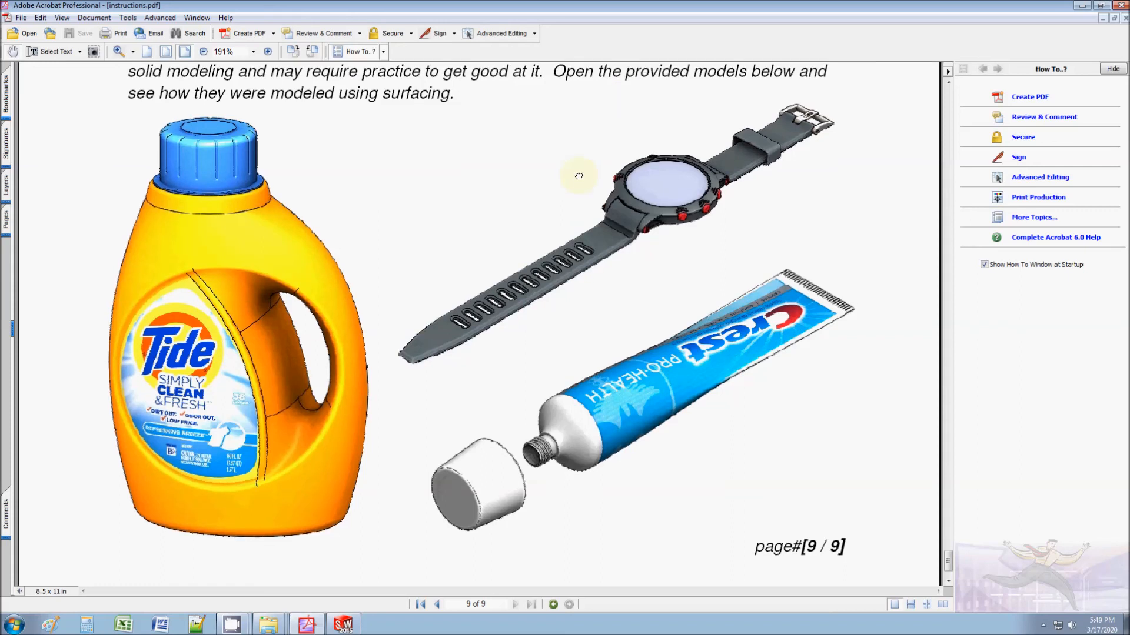